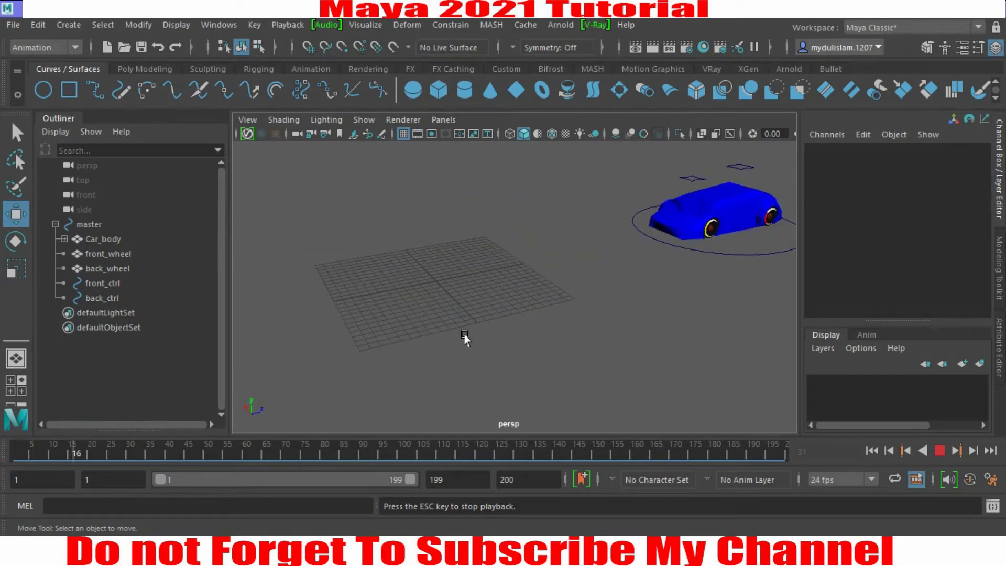
- Play back the finished rigged car animation preview
key(alt+b)
key(alt+b)
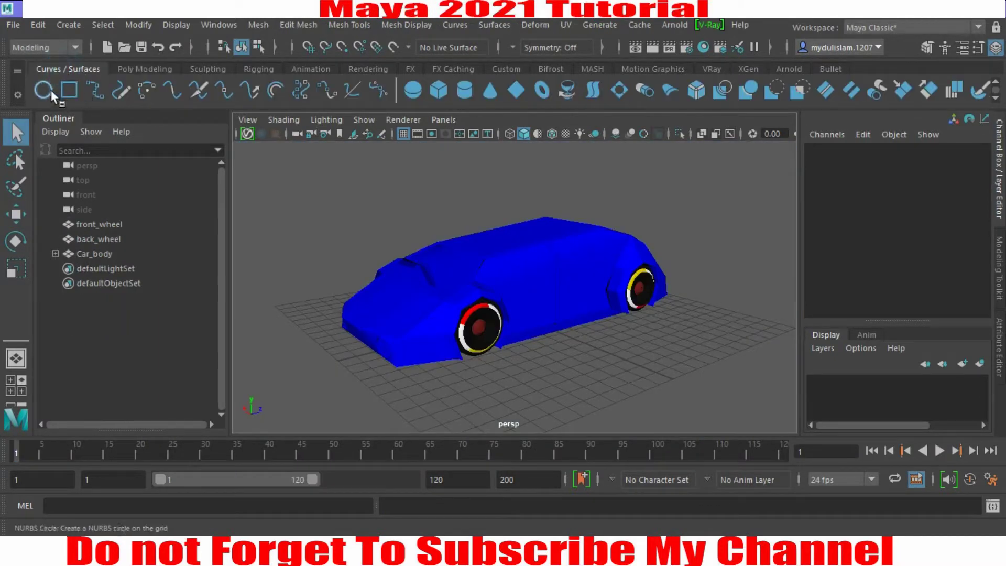
- Create a NURBS circle and scale it up to surround the car
click(47, 90)
click(15, 269)
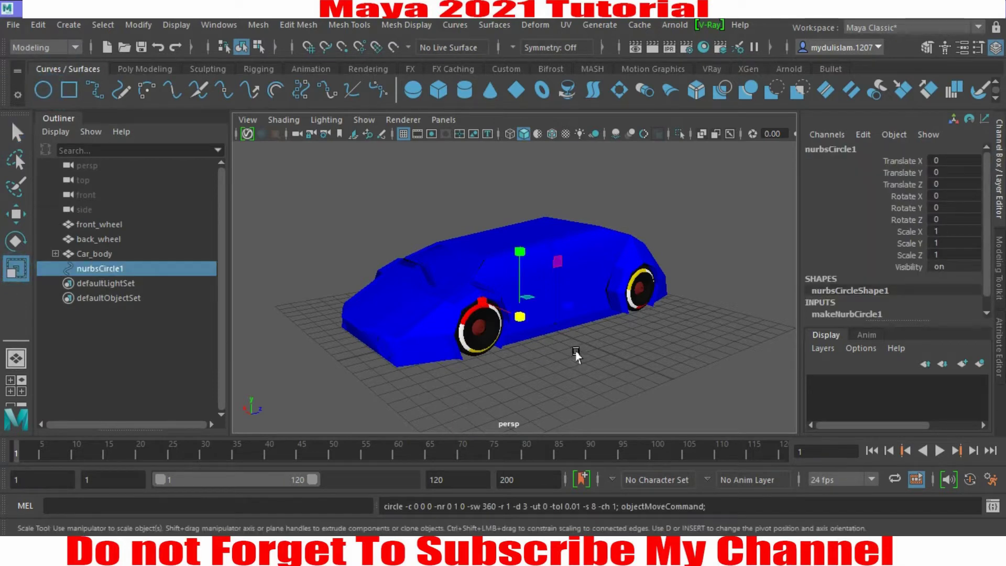
mouse_move(519, 316)
mouse_down()
mouse_move(661, 358)
mouse_move(796, 377)
mouse_up()
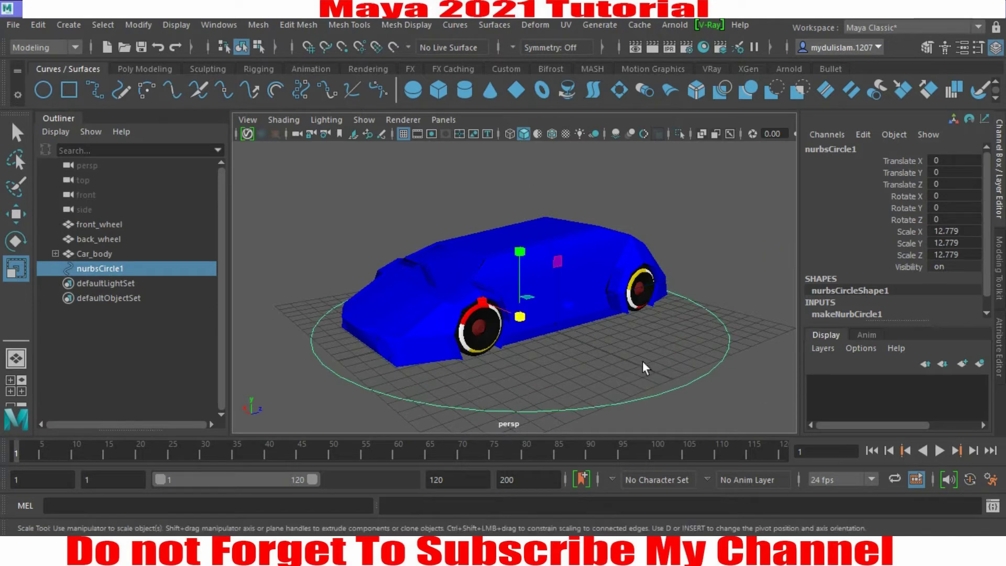
alt+drag(627, 342, 424, 308)
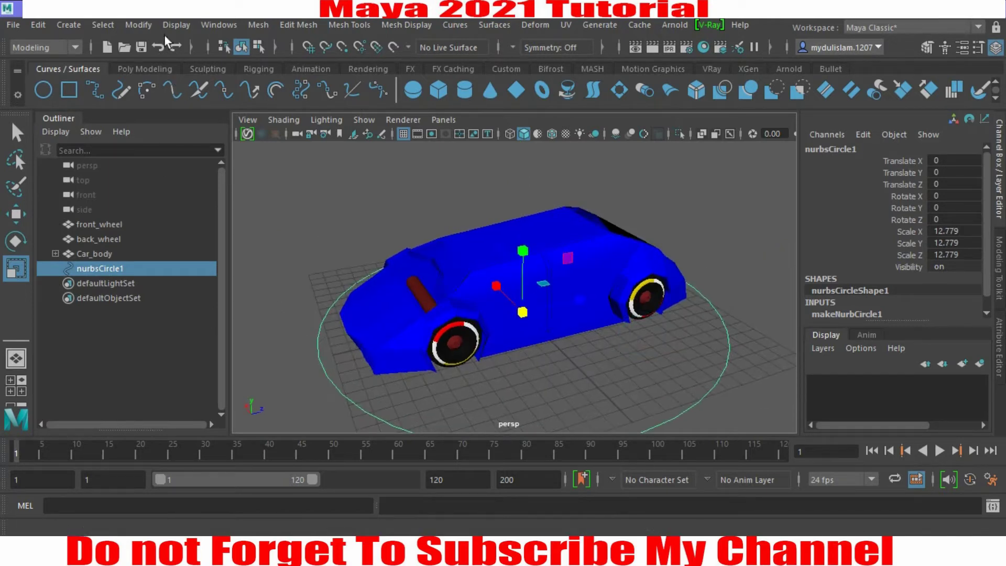
- Freeze the circle's scale, delete its history and rename it master
click(143, 29)
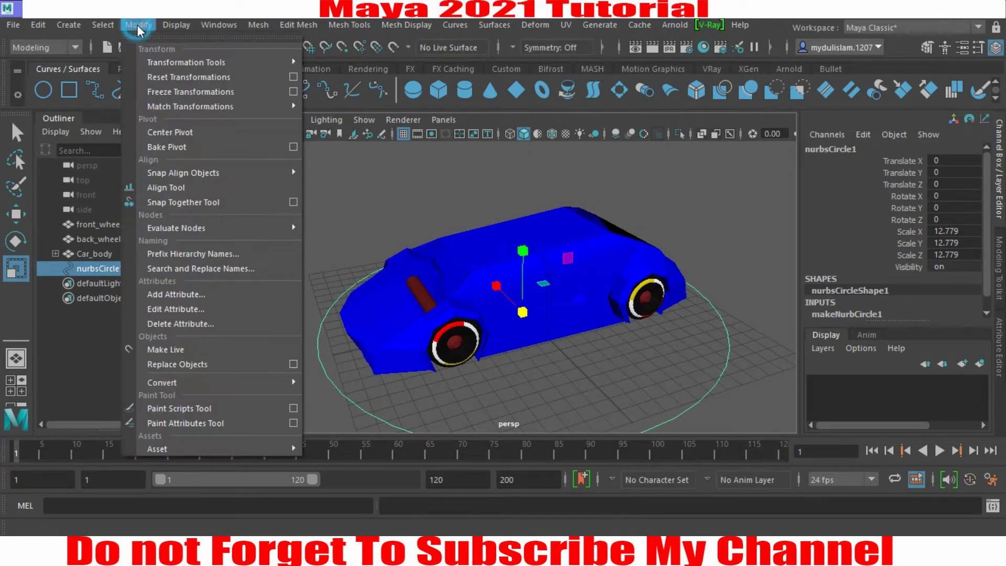
click(174, 84)
click(38, 29)
mouse_move(80, 198)
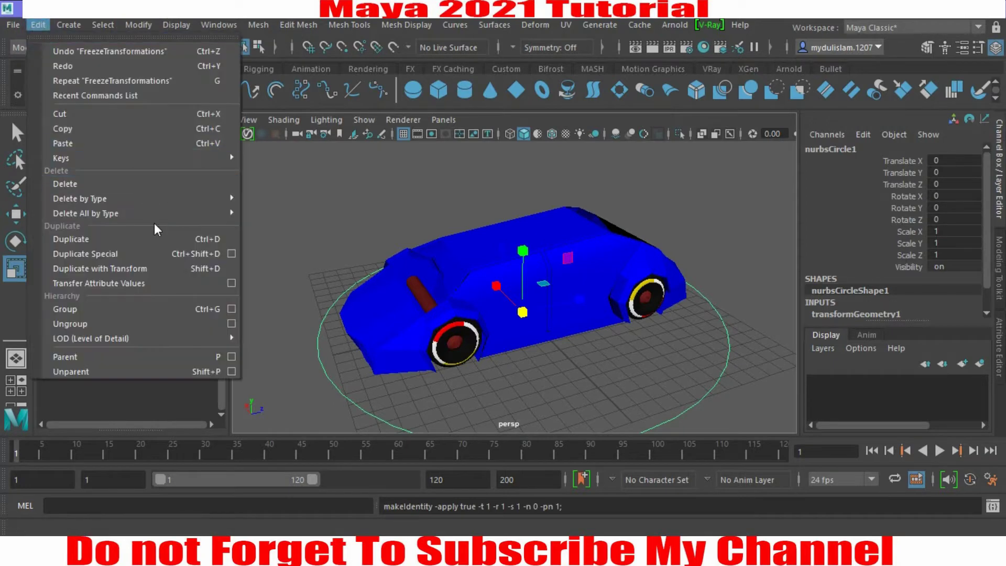
click(285, 200)
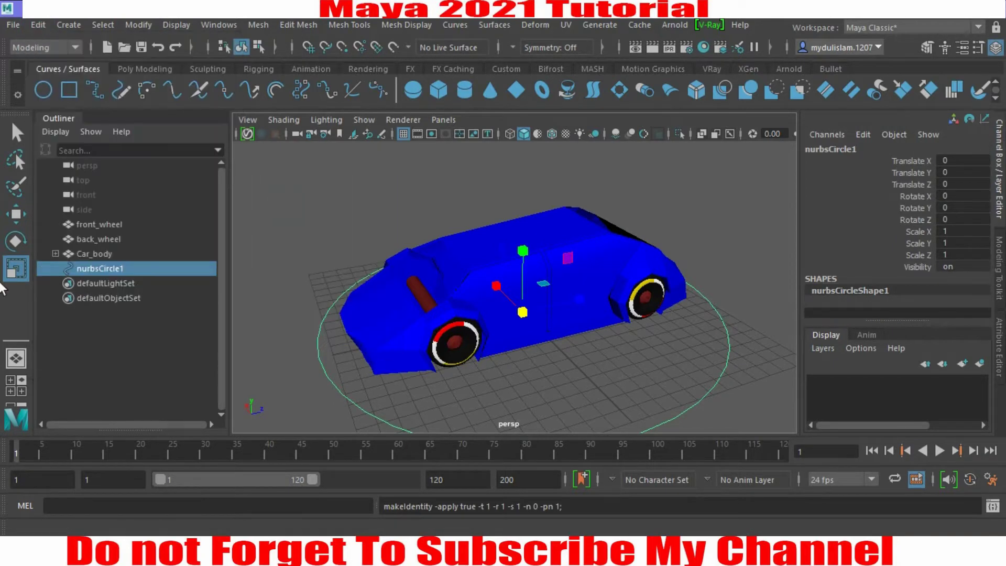
double_click(88, 269)
text(master)
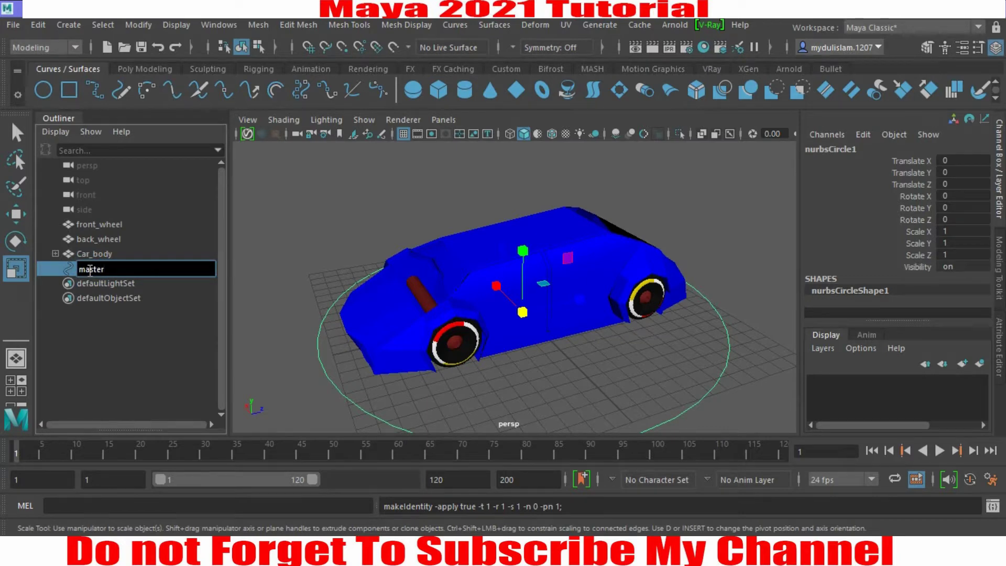
key(Return)
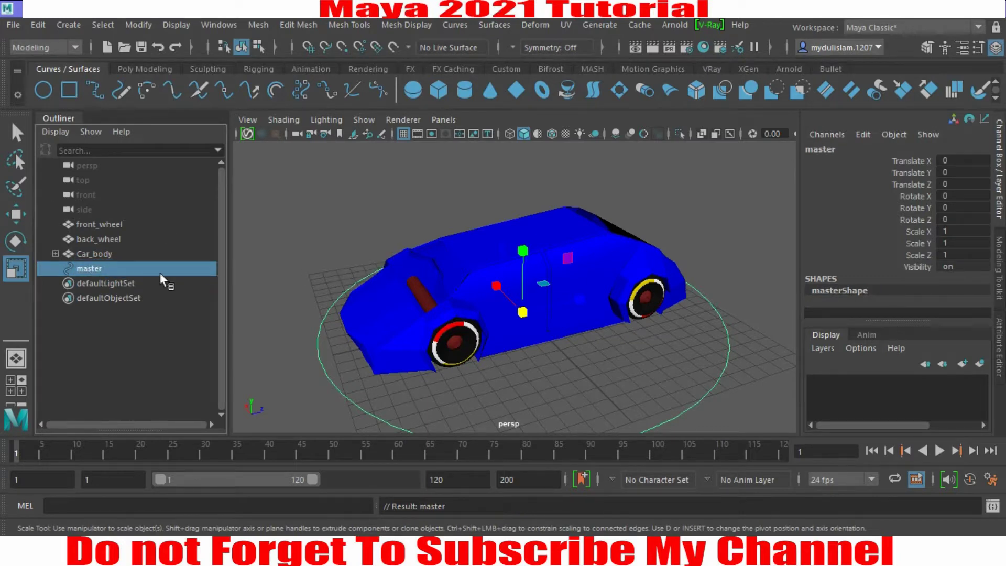
- Parent Car_body, front_wheel and back_wheel under master in the Outliner
click(93, 253)
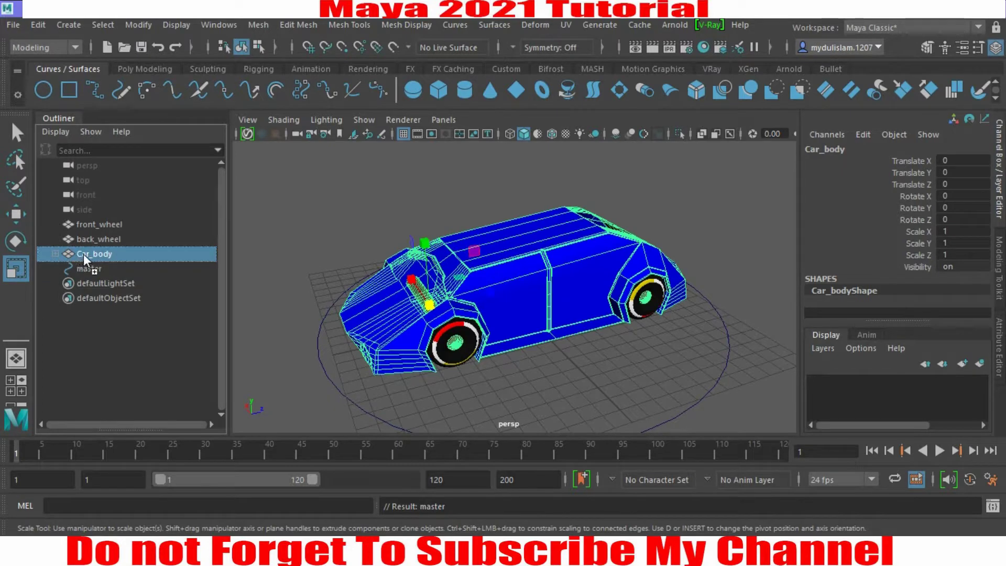
drag(82, 254, 83, 268)
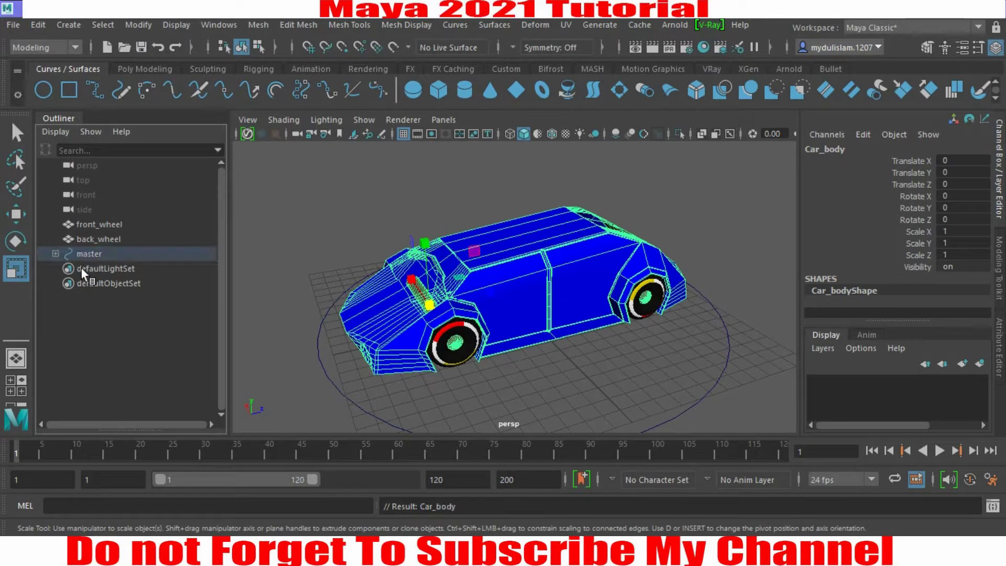
click(56, 253)
click(101, 225)
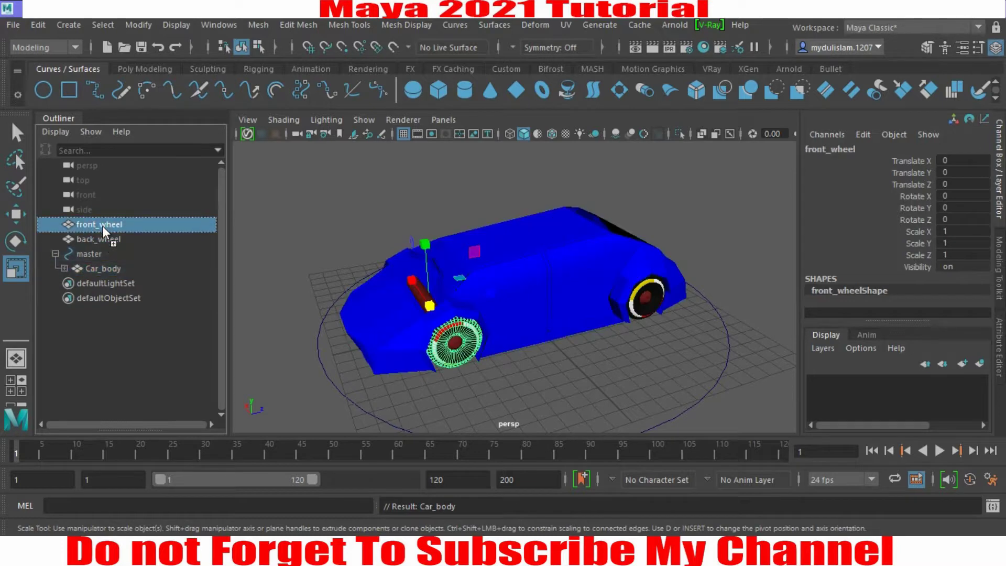
drag(102, 225, 99, 254)
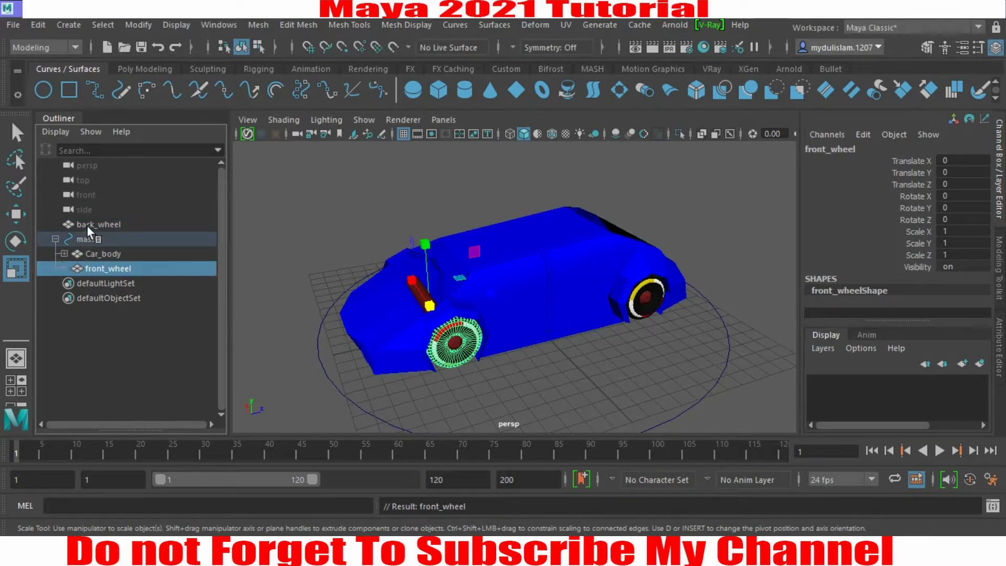
click(92, 222)
mouse_move(92, 222)
mouse_down()
mouse_move(92, 242)
mouse_move(79, 240)
mouse_up()
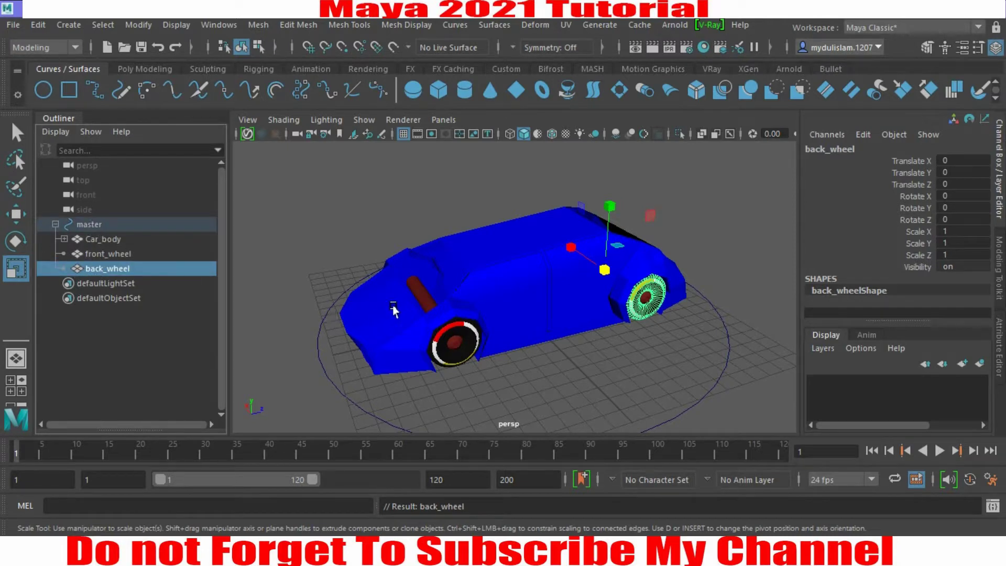
- Check each parented part, leaving front_wheel selected with the Rotate tool active
mouse_move(410, 298)
alt+mouse_down()
mouse_move(396, 282)
mouse_move(416, 287)
mouse_move(410, 278)
alt+mouse_up()
mouse_move(507, 287)
alt+mouse_down()
mouse_move(424, 291)
mouse_move(443, 307)
mouse_move(425, 308)
alt+mouse_up()
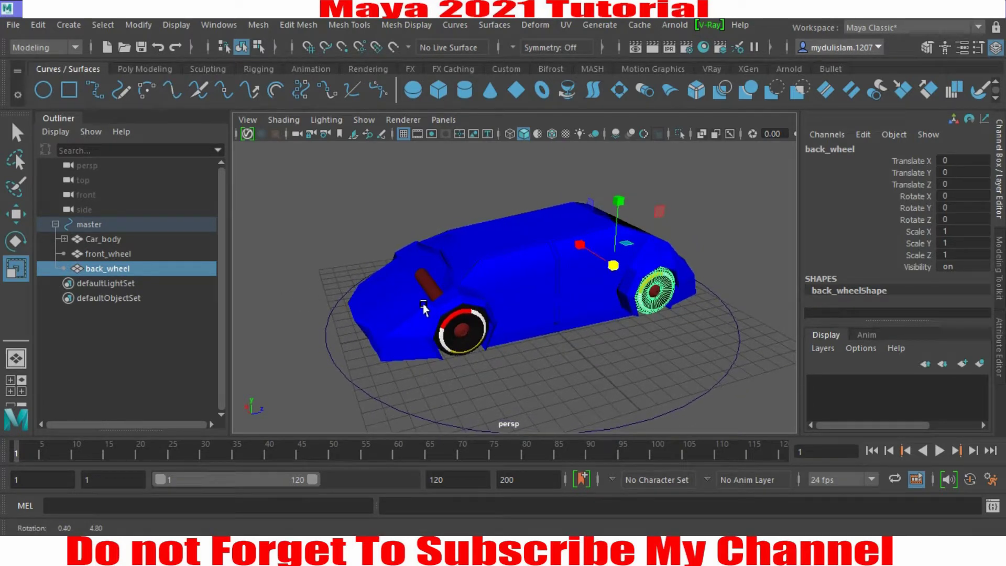
click(115, 254)
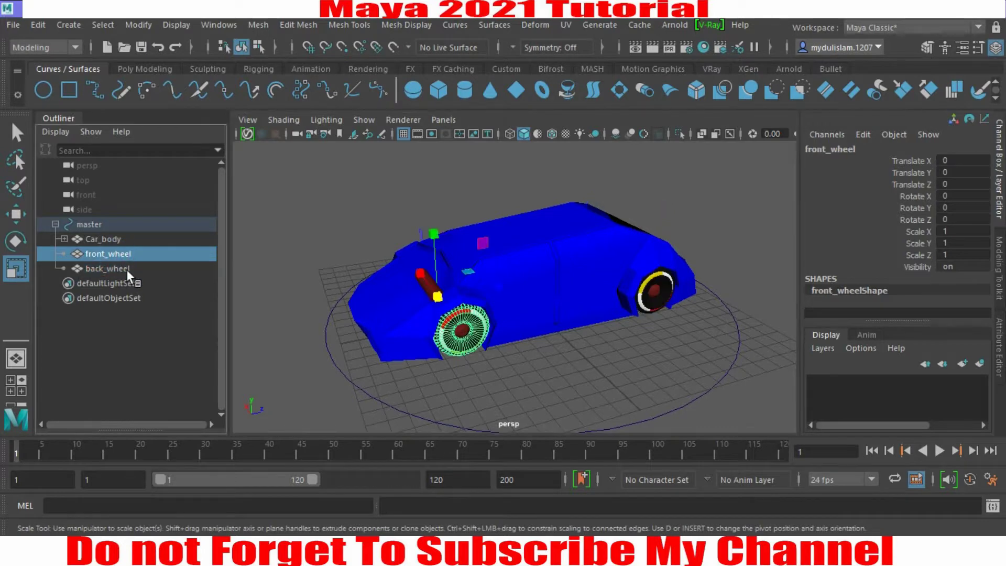
click(127, 269)
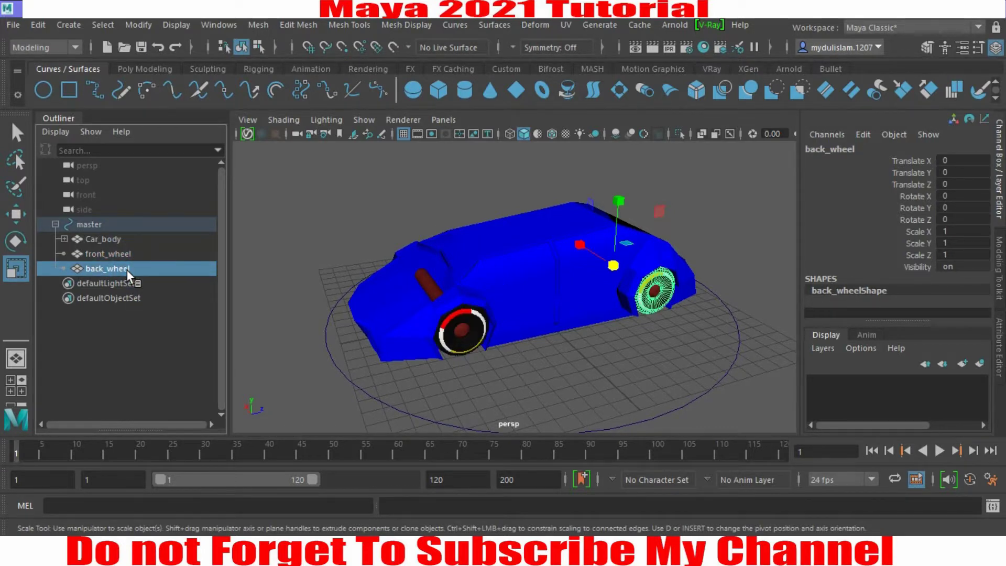
click(98, 240)
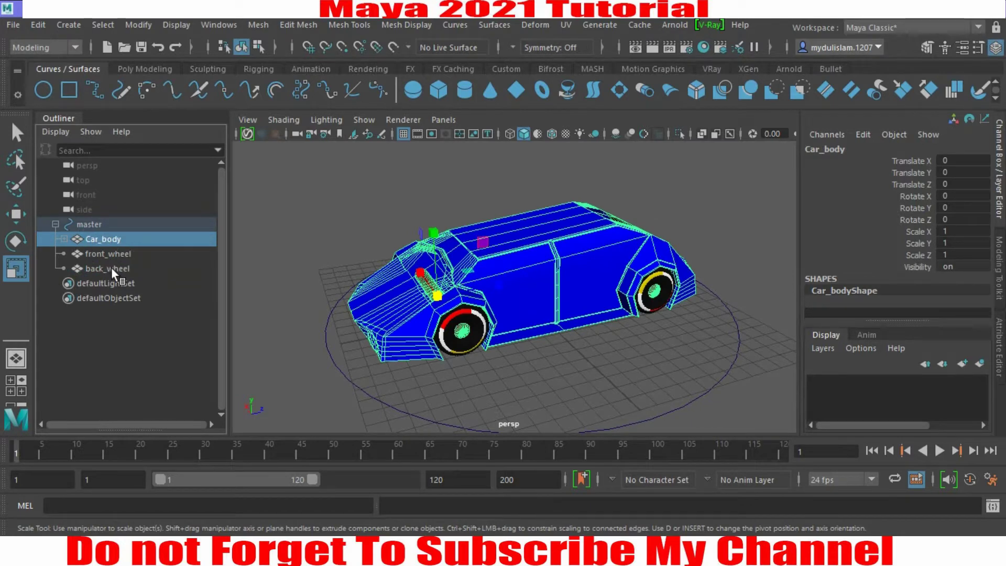
click(114, 254)
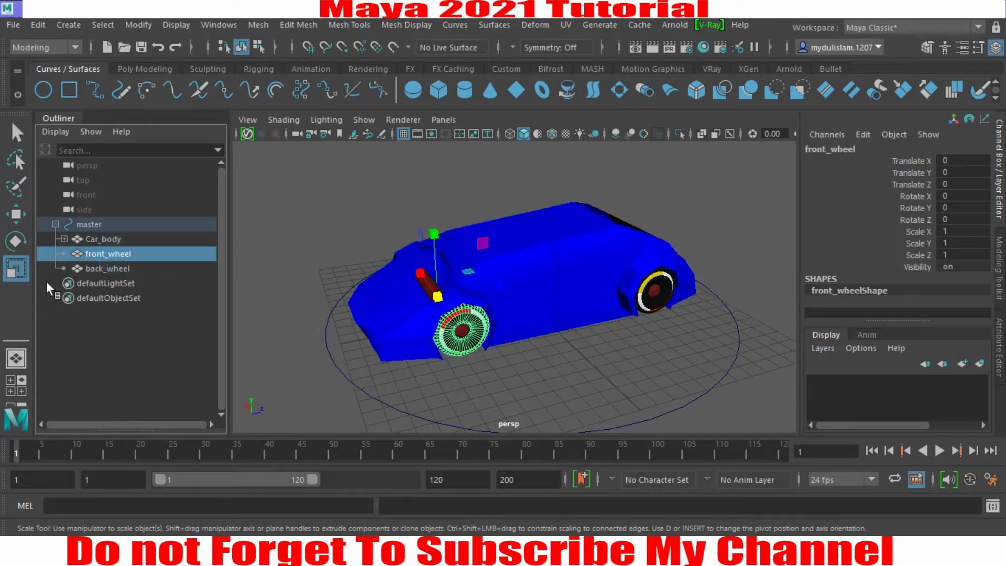
click(16, 241)
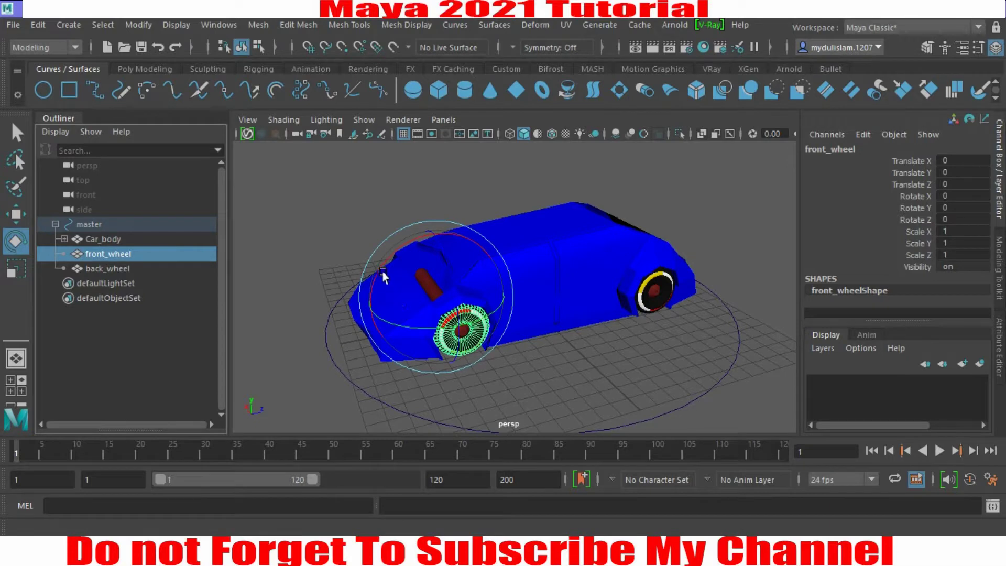
drag(376, 266, 375, 271)
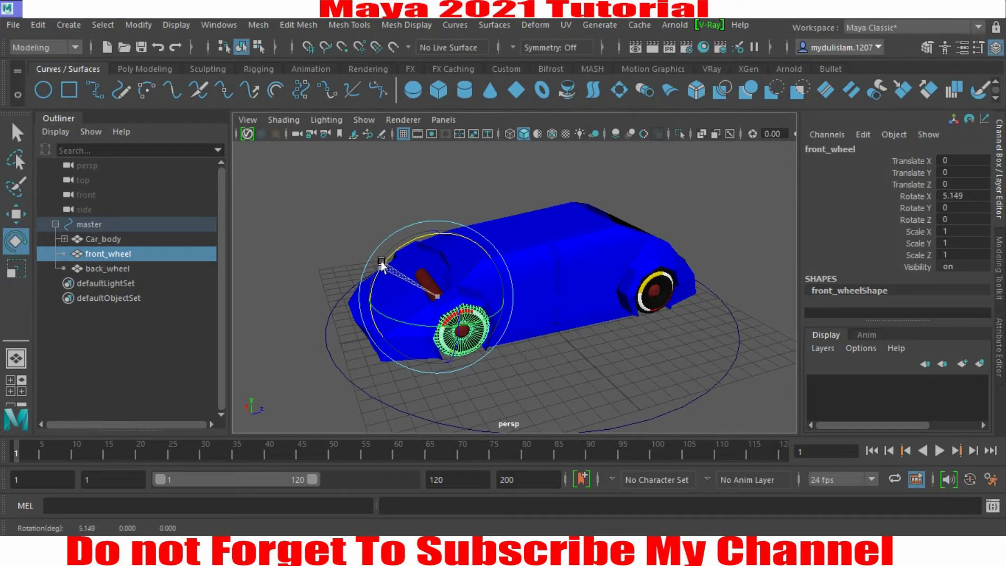
key(ctrl+z)
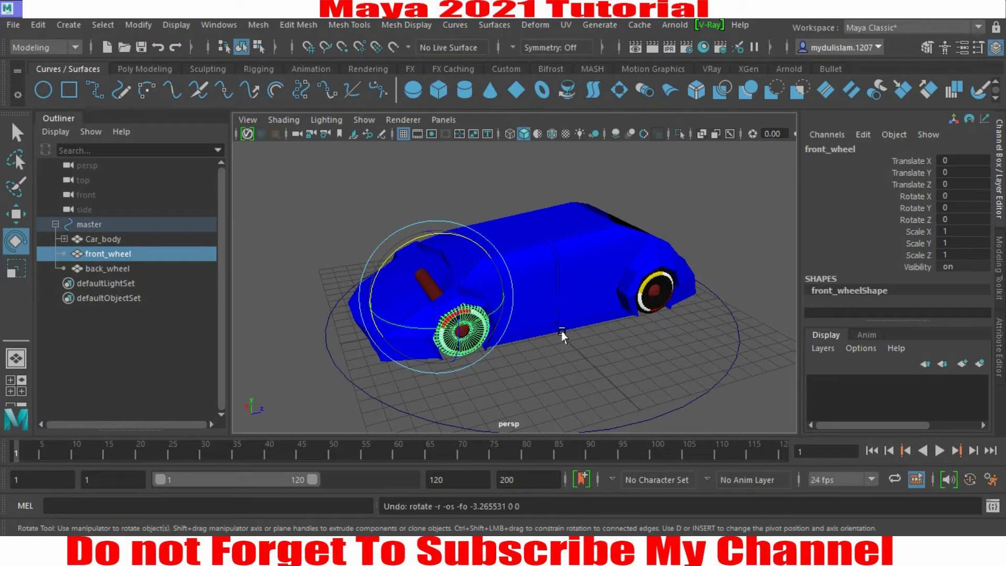
drag(457, 330, 432, 328)
key(ctrl+z)
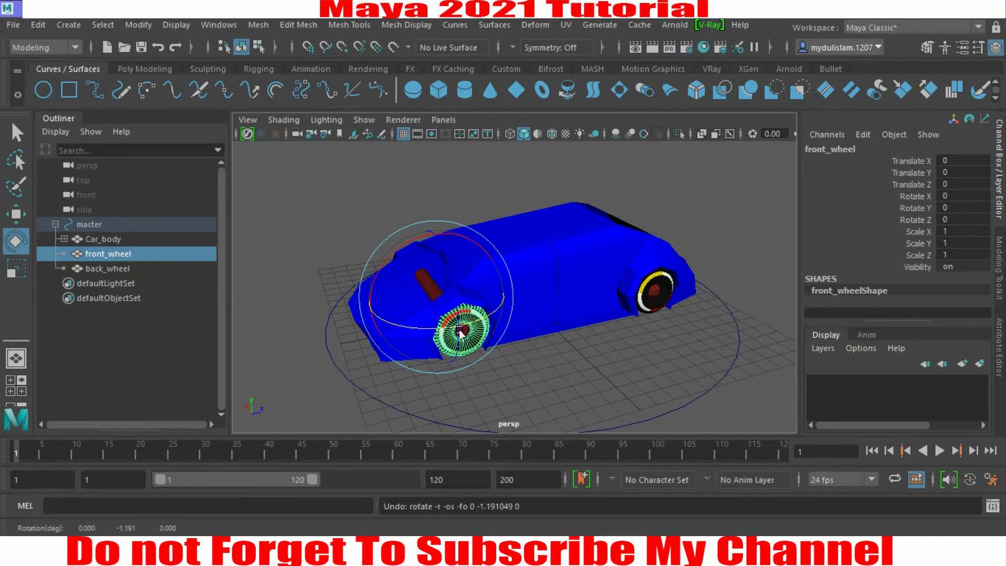
click(16, 133)
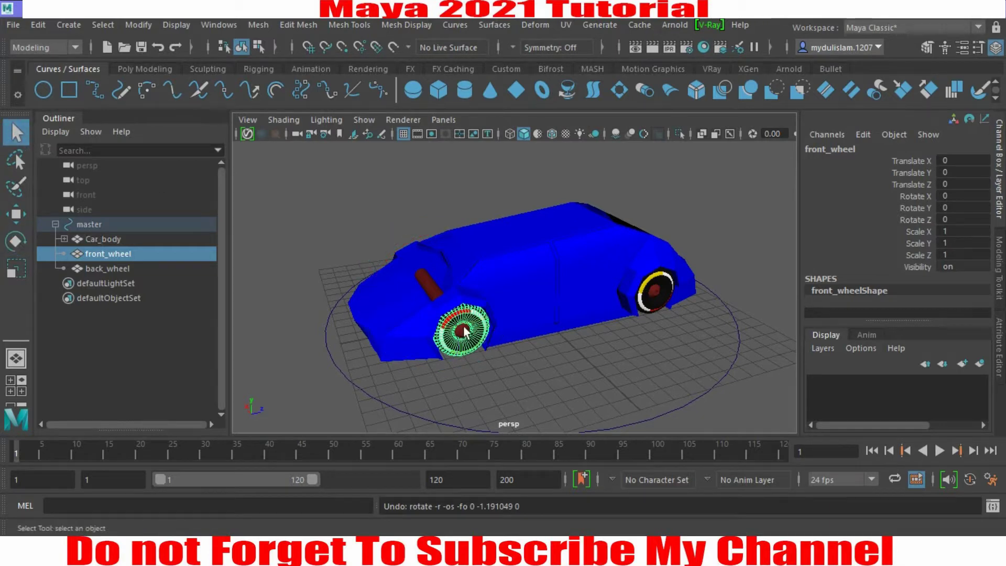
mouse_move(464, 331)
alt+mouse_down()
mouse_move(481, 329)
mouse_move(471, 333)
alt+mouse_up()
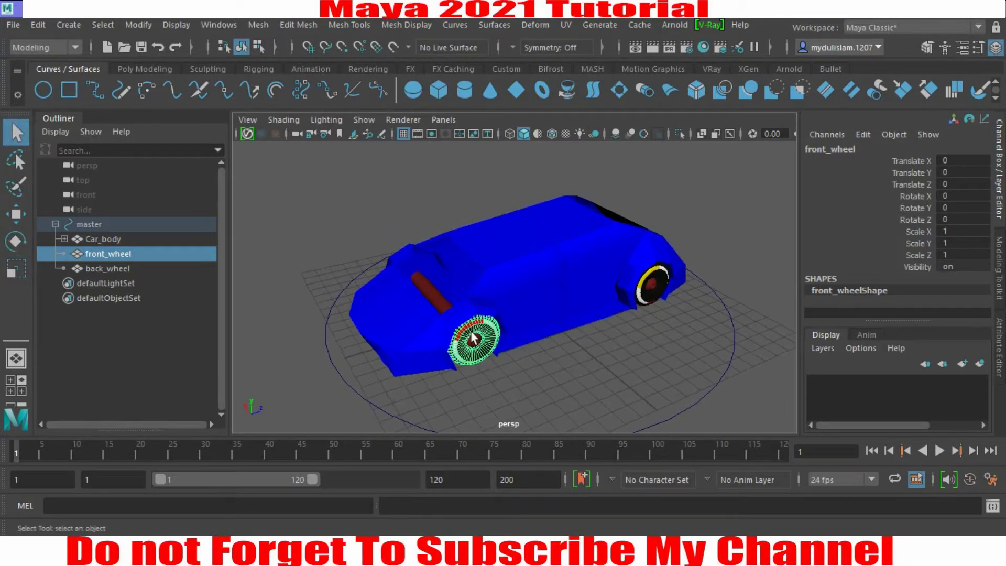
- Create a small NURBS circle, enlarge it slightly and raise it above the car
click(39, 84)
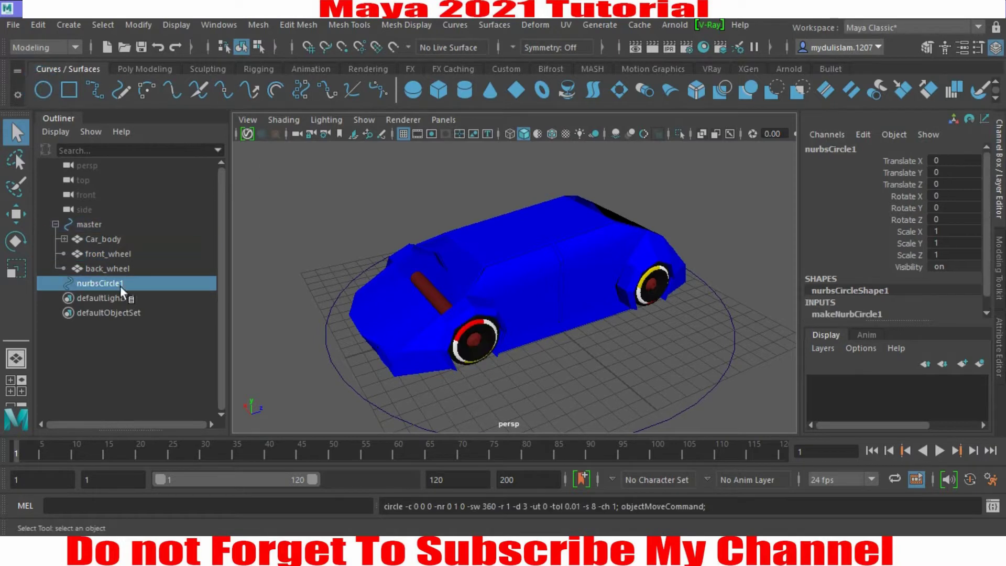
click(23, 267)
drag(529, 303, 527, 318)
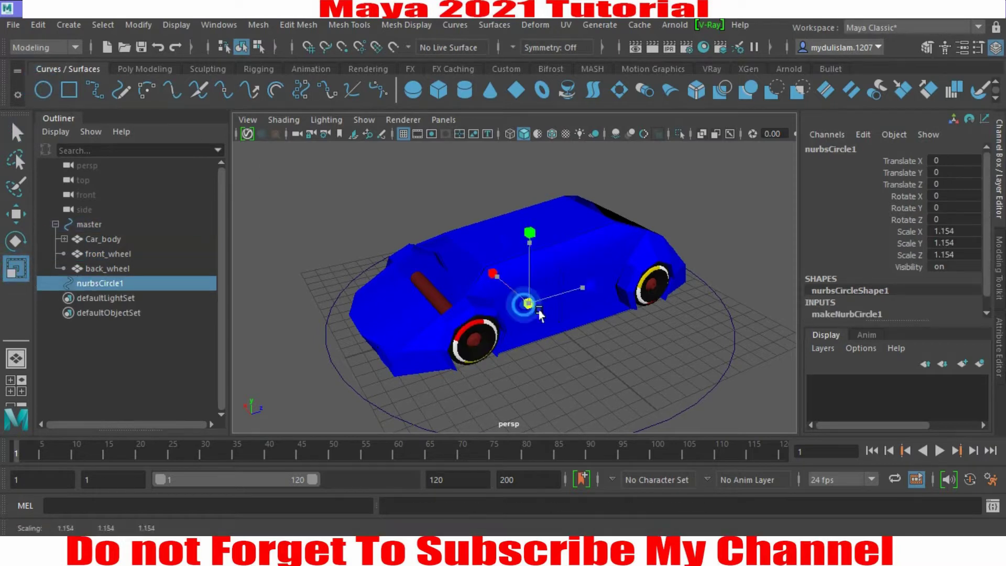
click(16, 214)
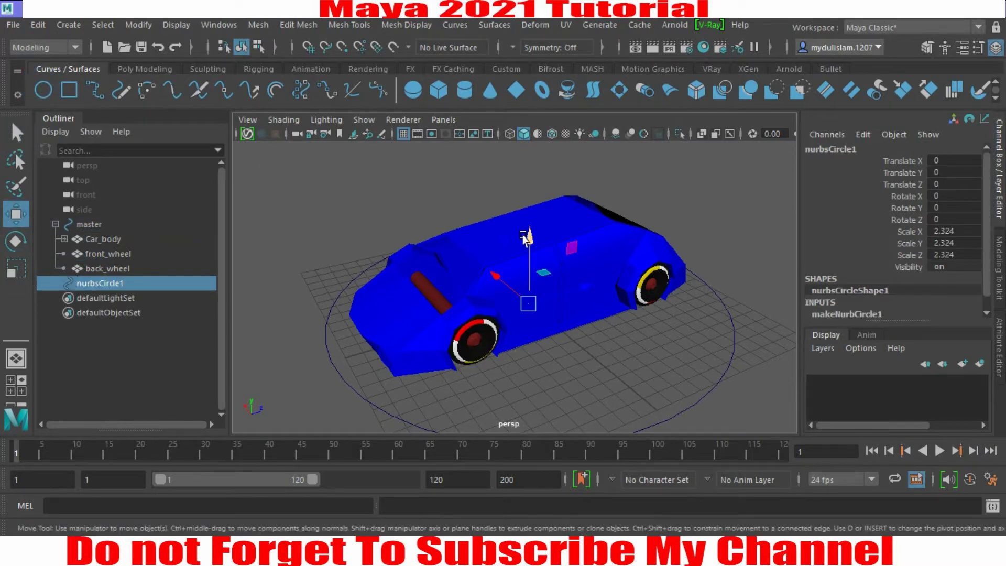
mouse_move(523, 233)
mouse_down()
mouse_move(516, 185)
mouse_move(523, 220)
mouse_up()
mouse_move(482, 194)
mouse_down()
mouse_move(576, 273)
mouse_move(473, 247)
mouse_move(524, 246)
mouse_up()
- Pinch the circle's CVs into a star and duplicate it, moving the copy aside
key(r)
key(F8)
key(w)
key(ctrl+d)
mouse_move(435, 241)
mouse_down()
mouse_move(624, 247)
mouse_move(606, 214)
mouse_move(539, 283)
mouse_up()
- Select both star circles and start deleting their history
click(538, 280)
shift+click(426, 220)
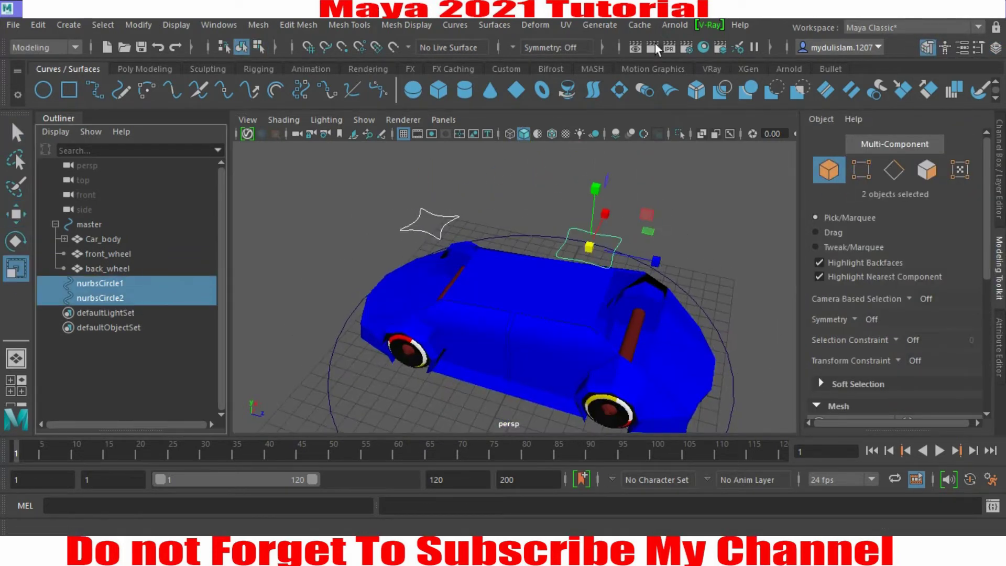
click(38, 24)
click(195, 198)
- Clear both circles' history and rename them front_ctrl and back_ctrl
click(270, 198)
double_click(126, 283)
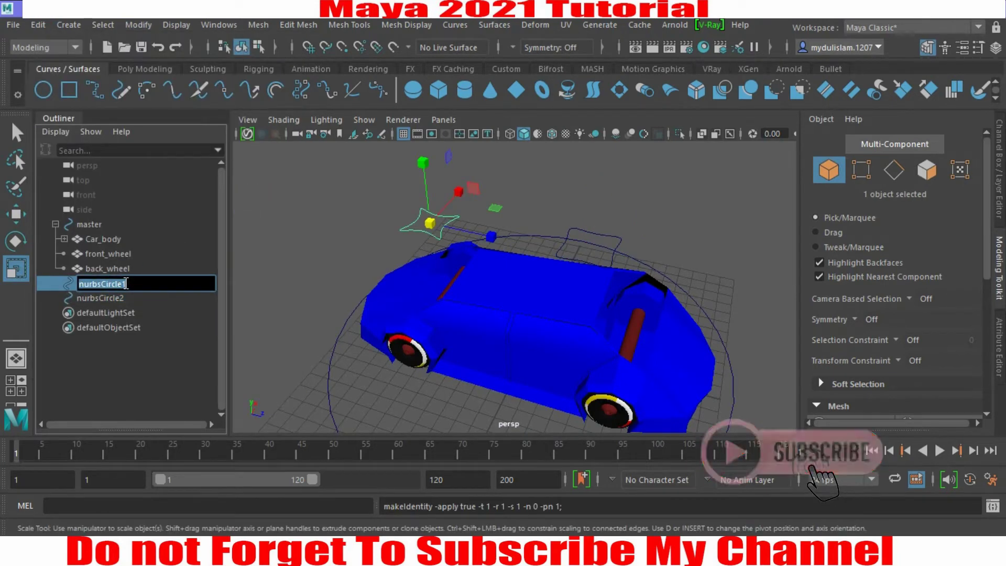
text(f)
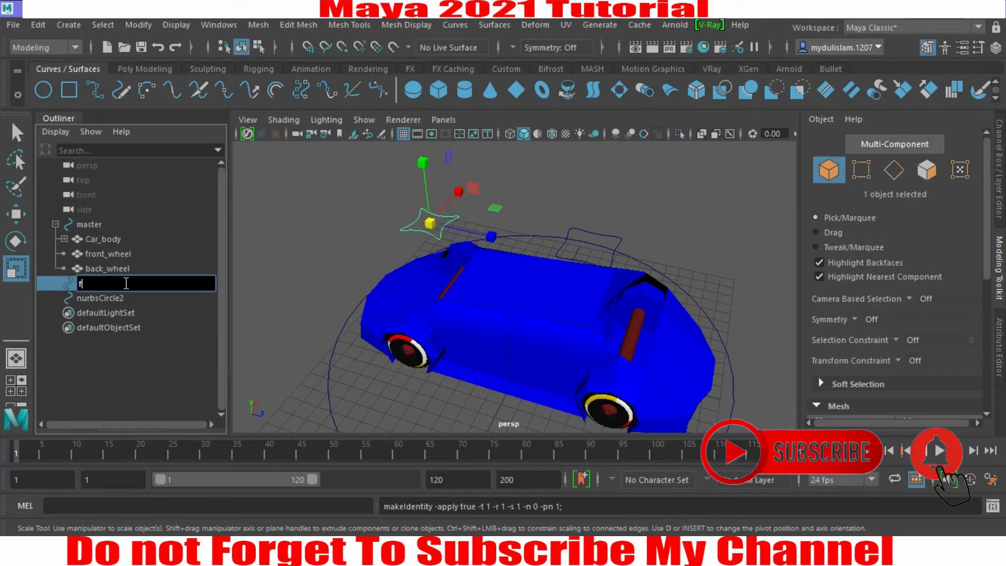
text(ron)
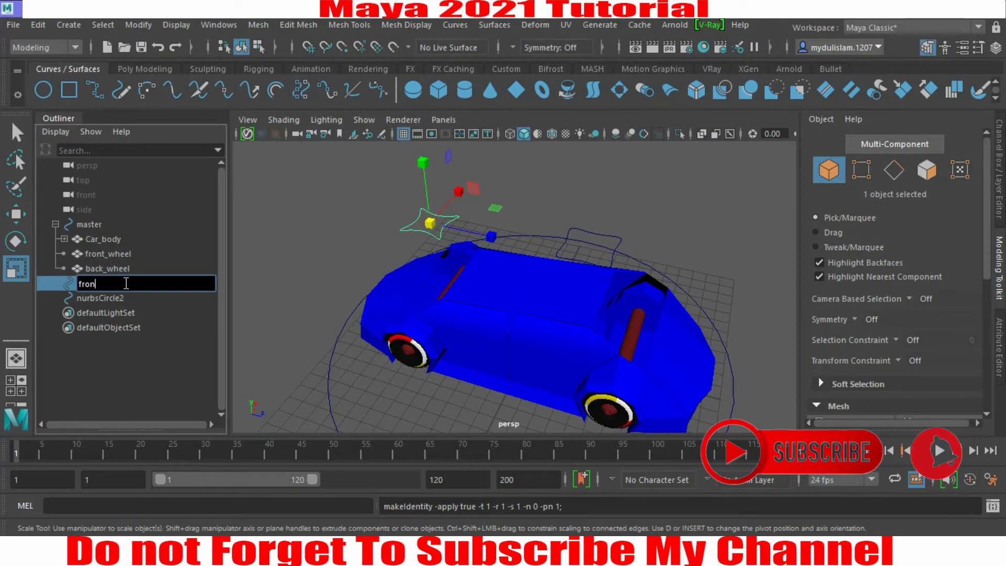
text(t_ctrl)
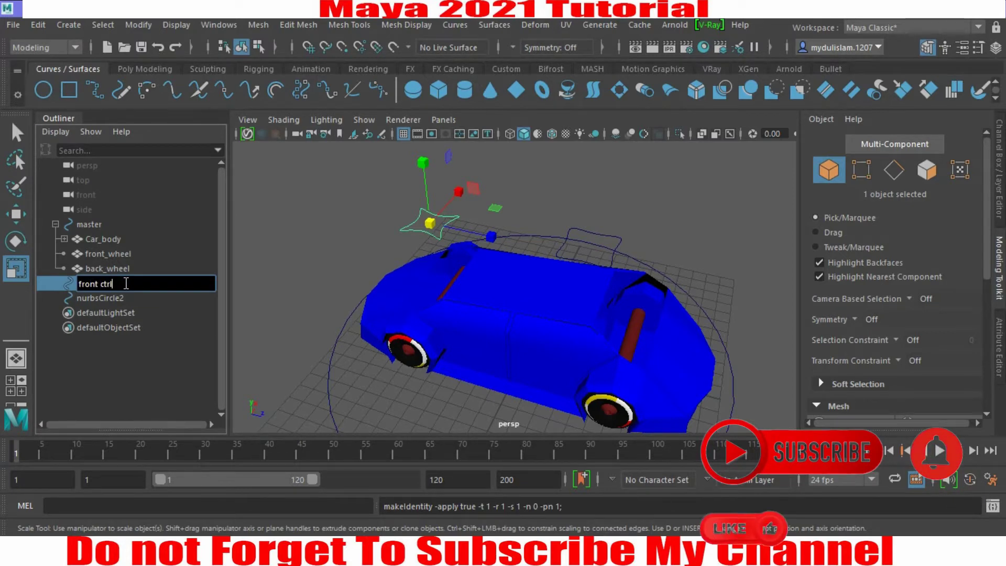
key(Return)
double_click(128, 297)
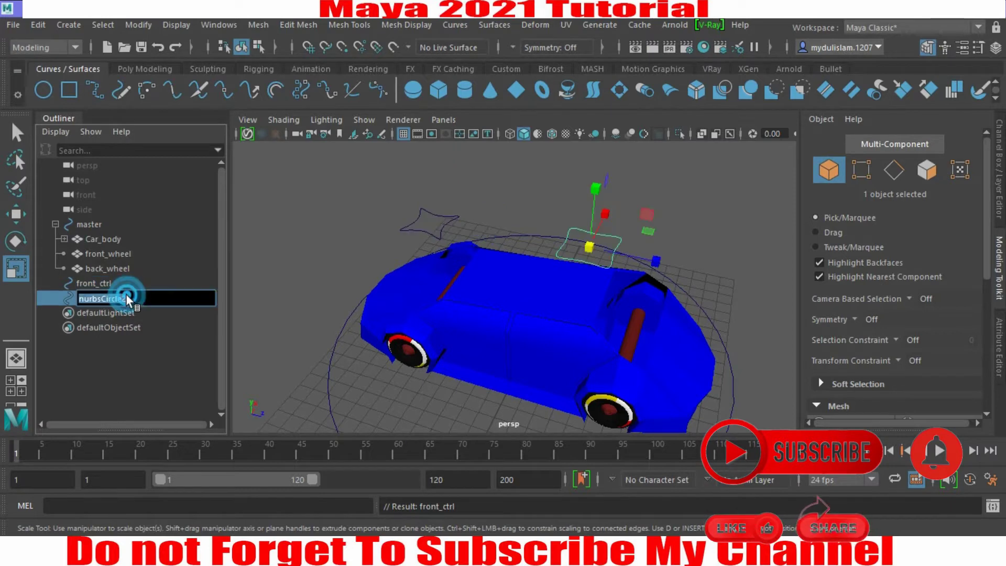
text(back ctrl)
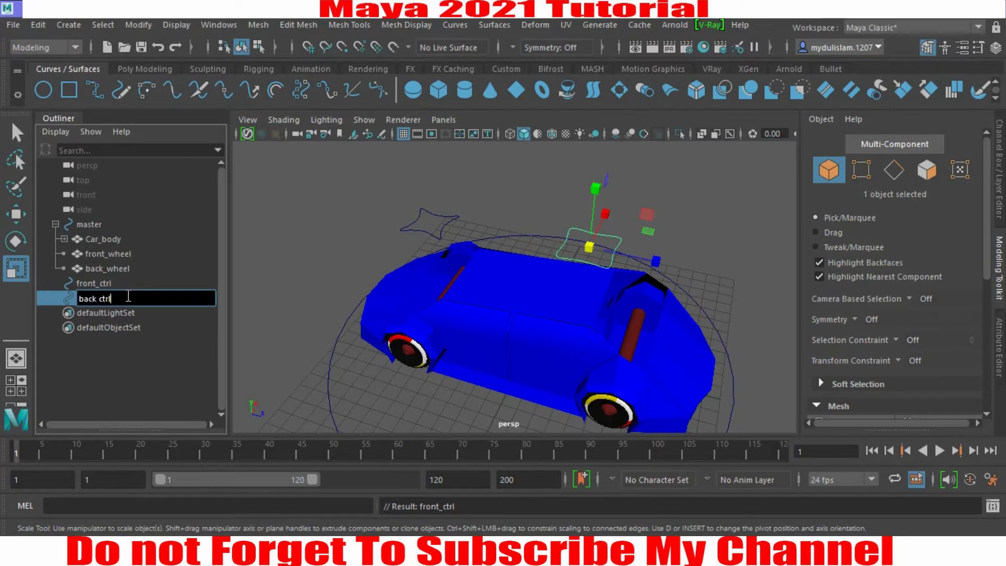
key(Return)
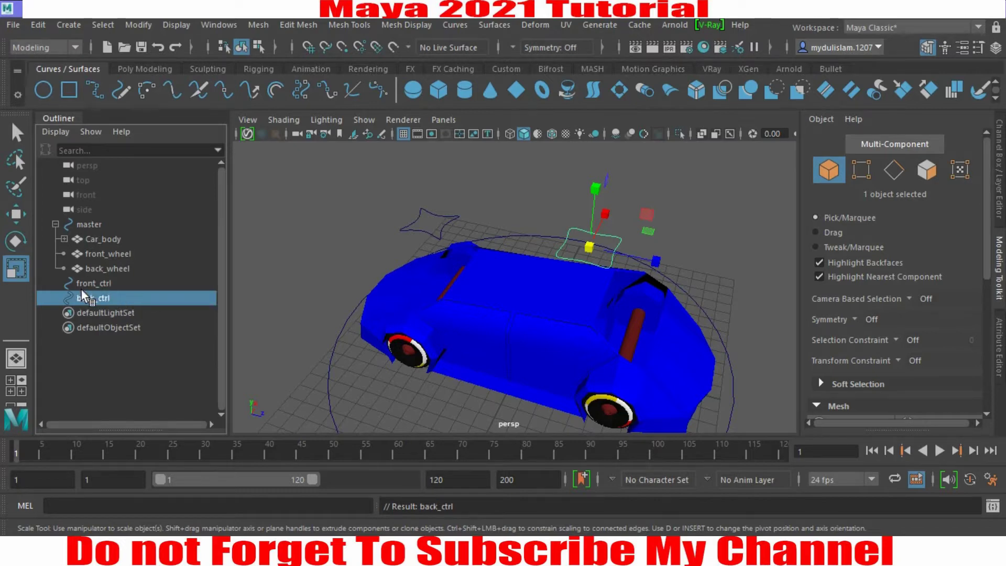
- Parent front_ctrl under master, then select back_ctrl
click(89, 285)
middle_drag(89, 286, 89, 224)
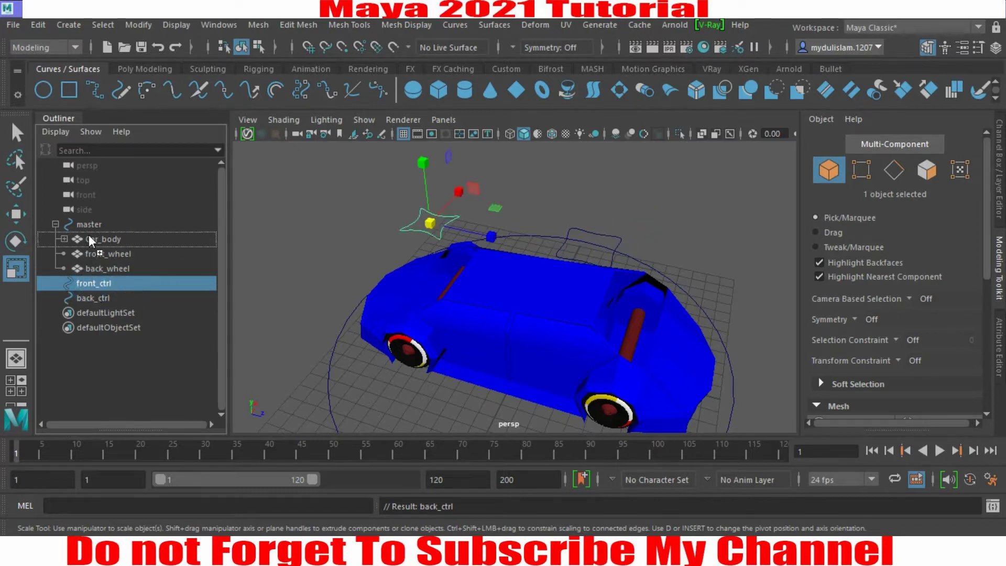
click(102, 295)
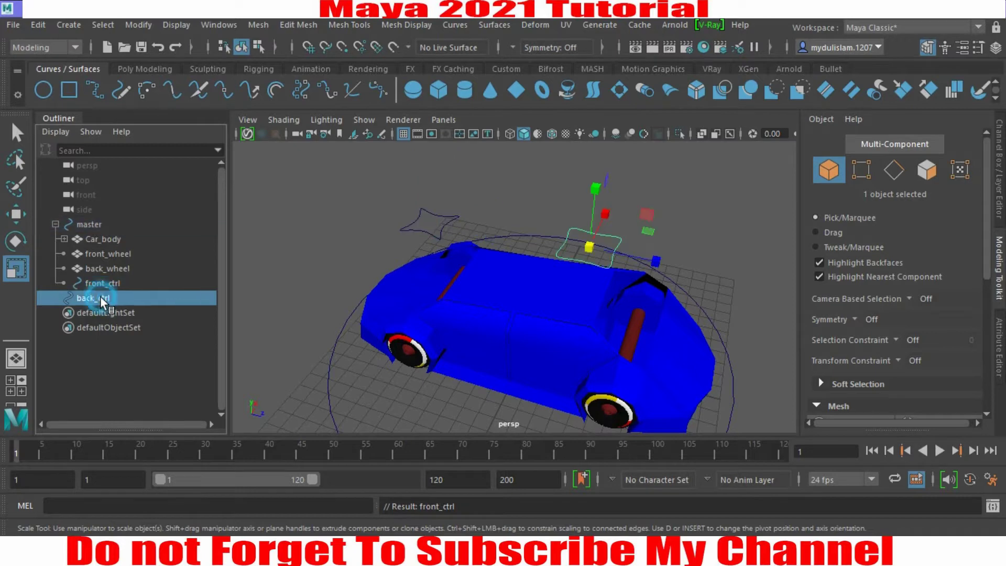
- Parent back_ctrl under master and give master float attributes rotation and velocity
middle_drag(100, 296, 96, 224)
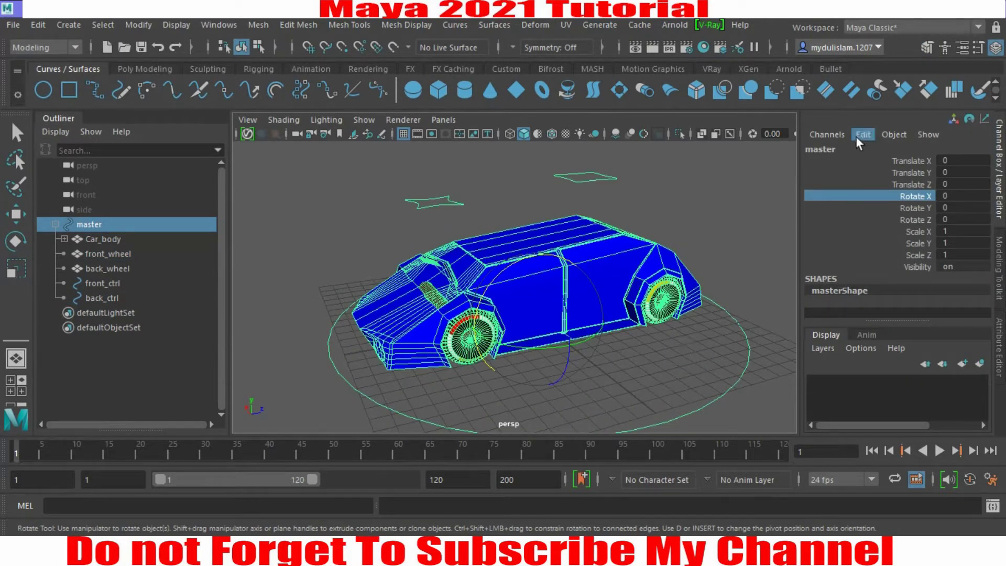
click(137, 25)
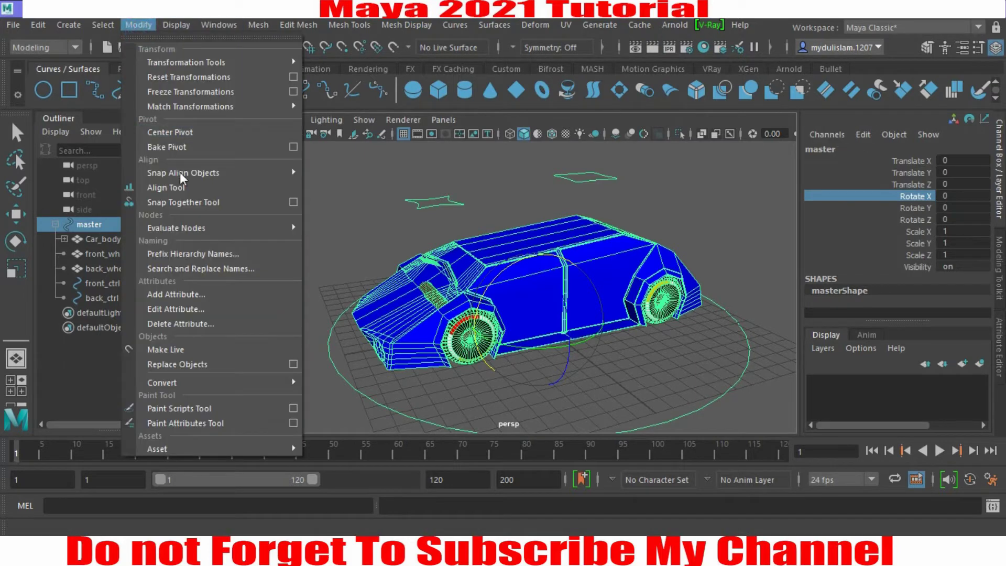
click(191, 293)
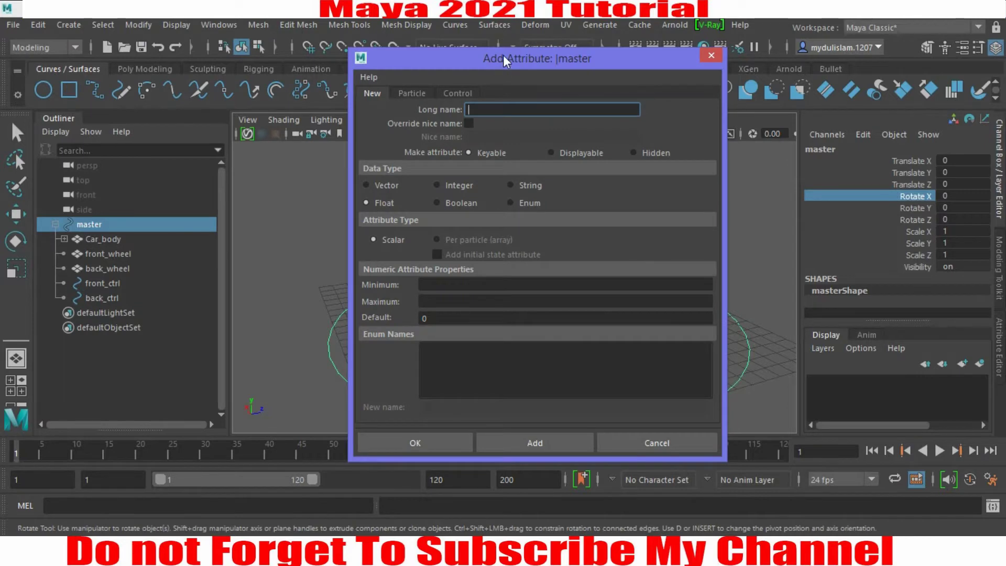
drag(502, 55, 353, 19)
text(rotation)
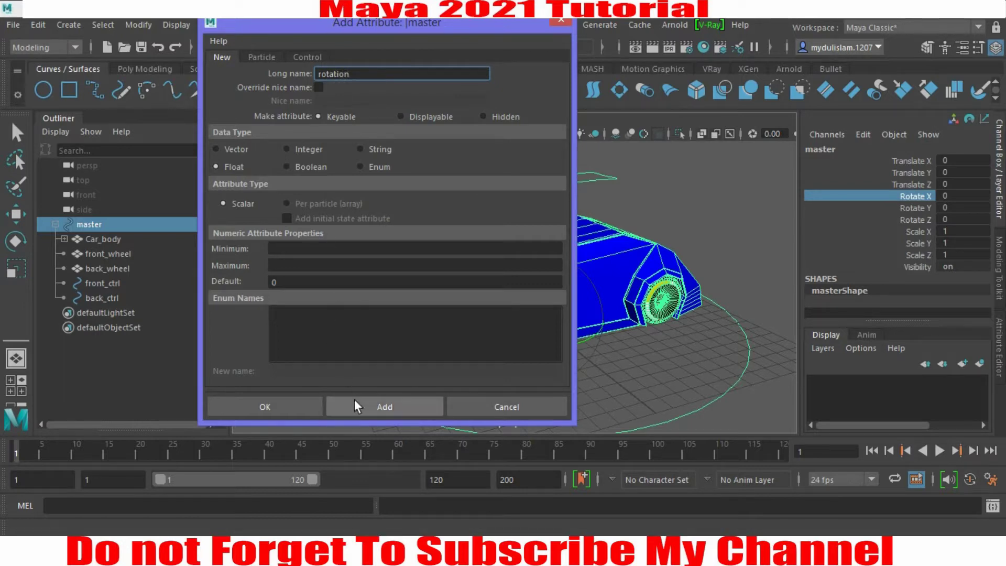
click(354, 405)
click(365, 75)
text(velocity)
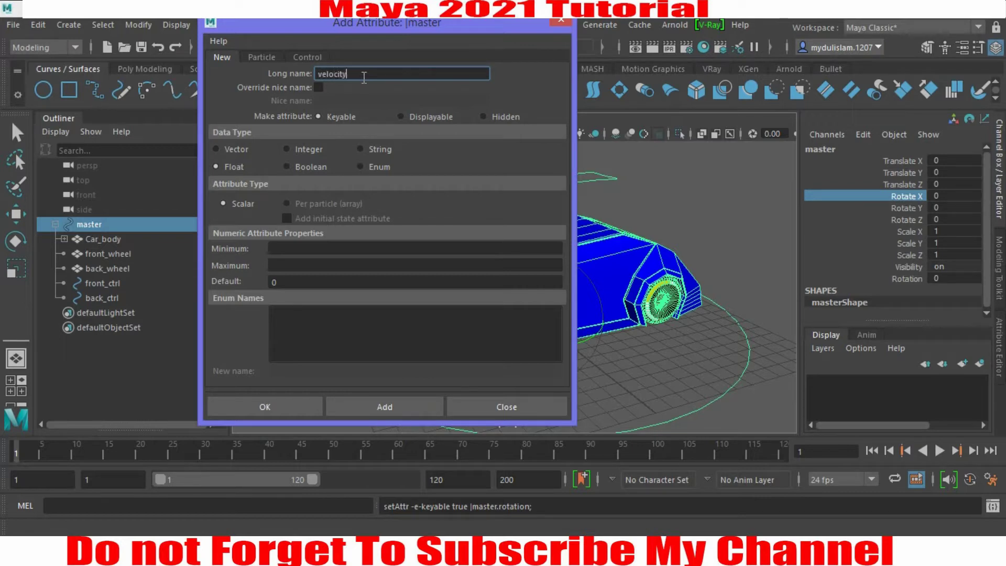
click(245, 413)
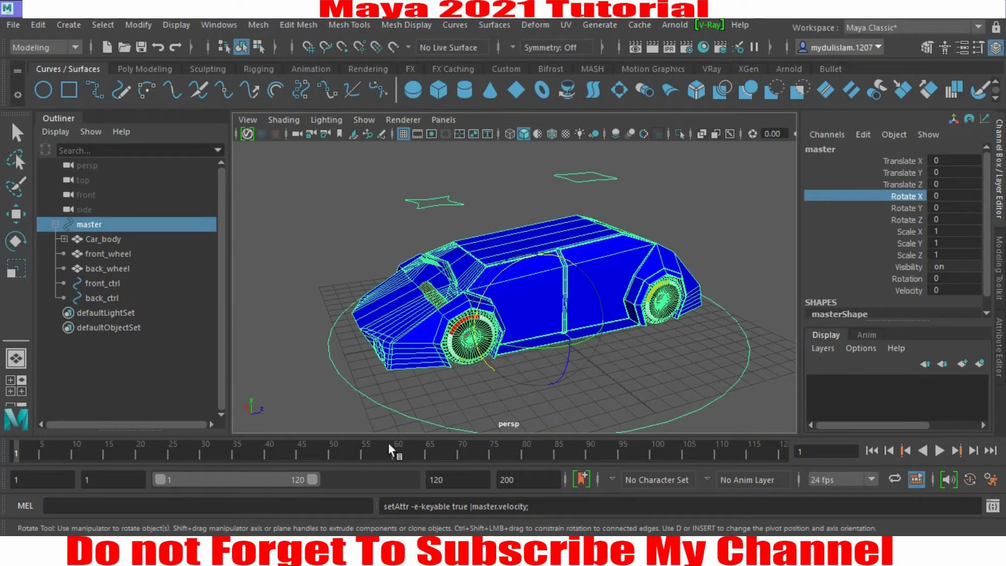
- Select the whole front_wheel group and switch to the Rotate tool
click(17, 133)
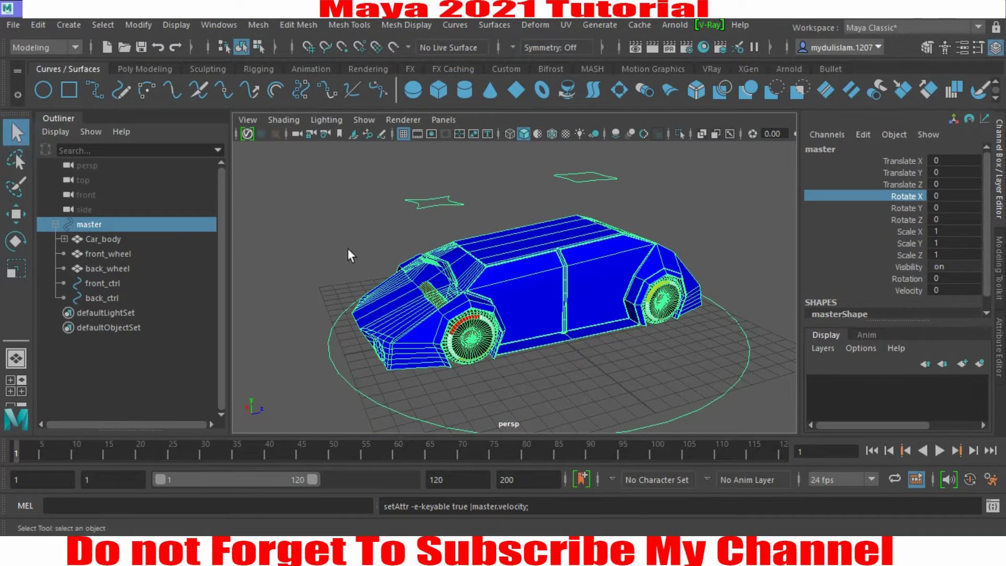
click(479, 338)
key(Up)
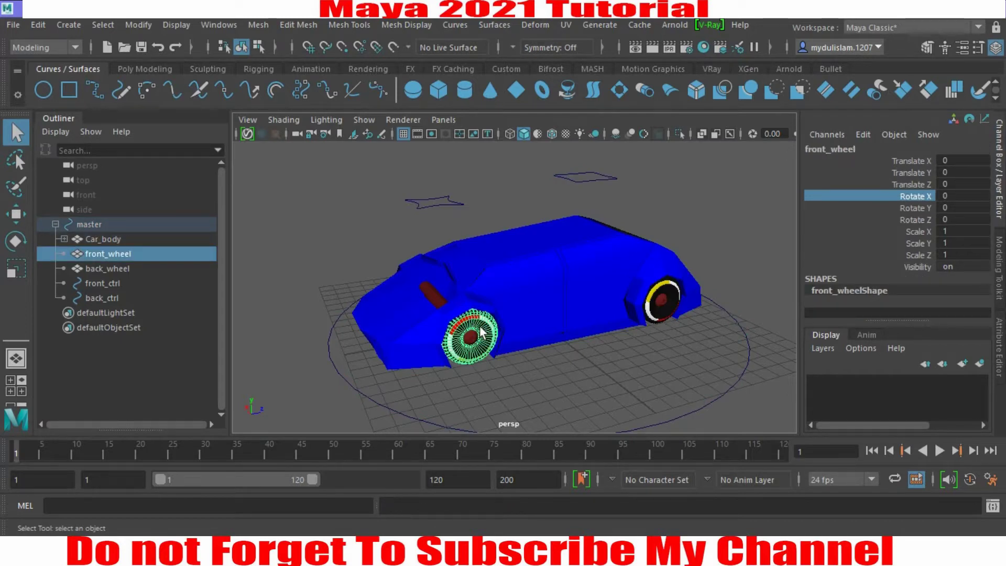
key(e)
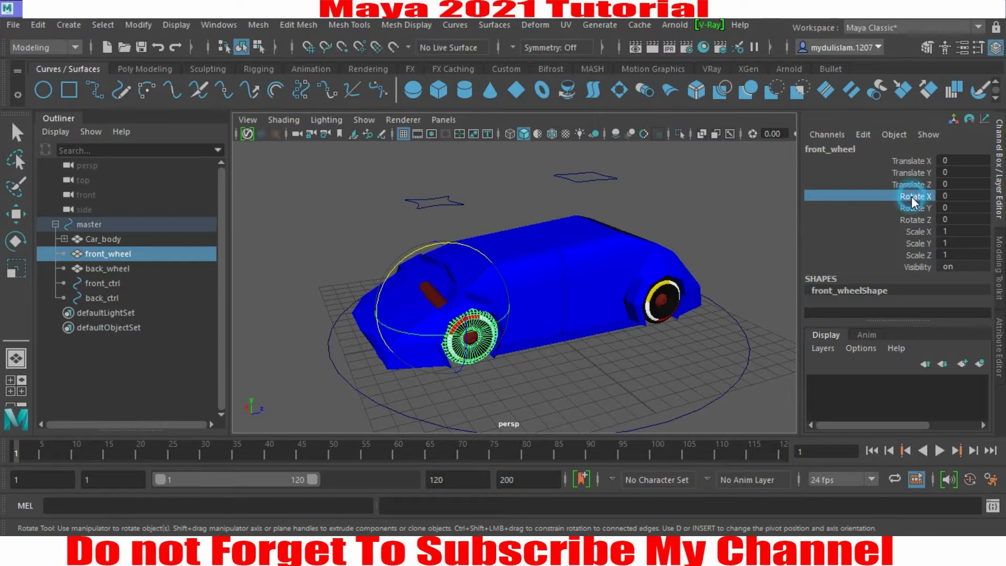
click(219, 25)
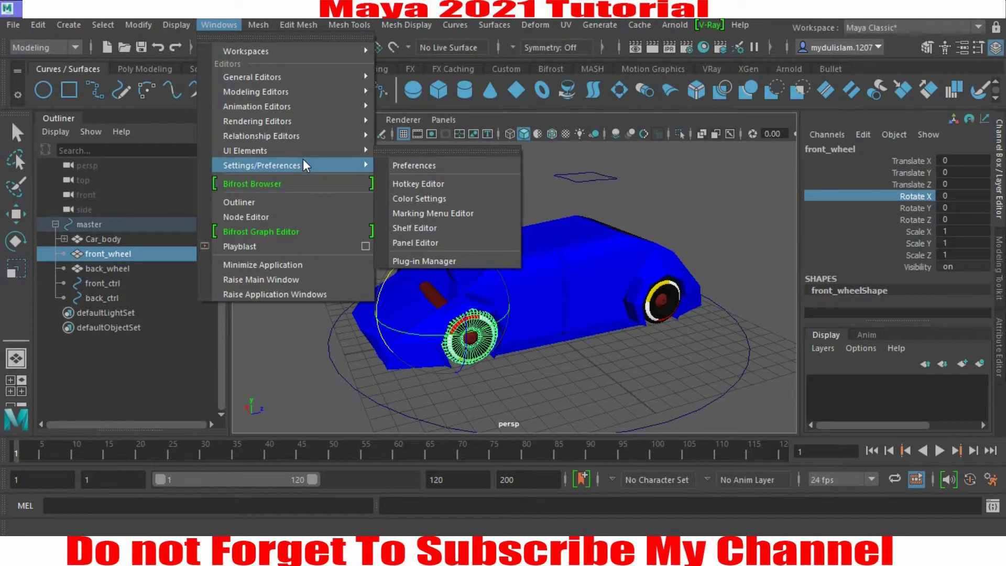
mouse_move(257, 106)
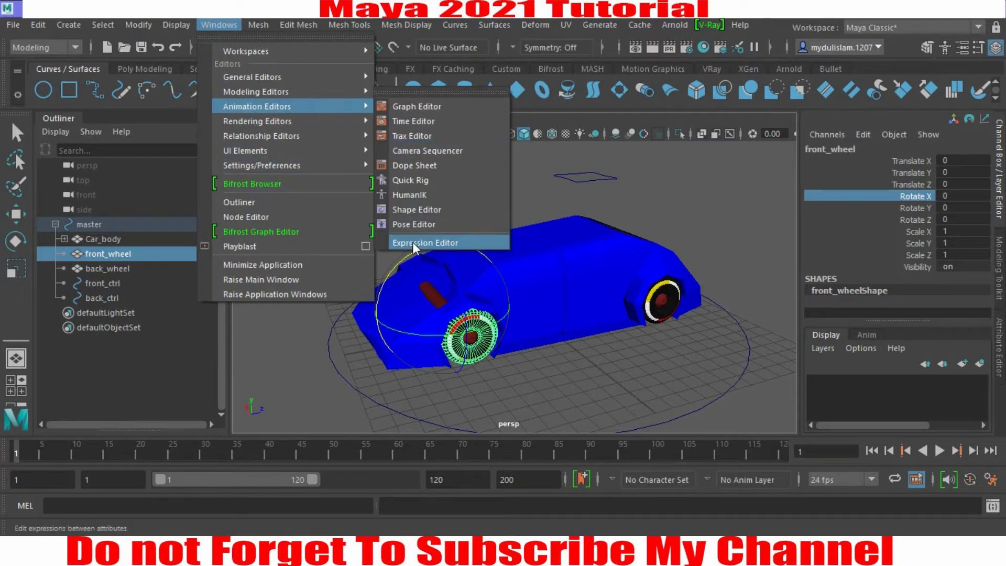
click(413, 242)
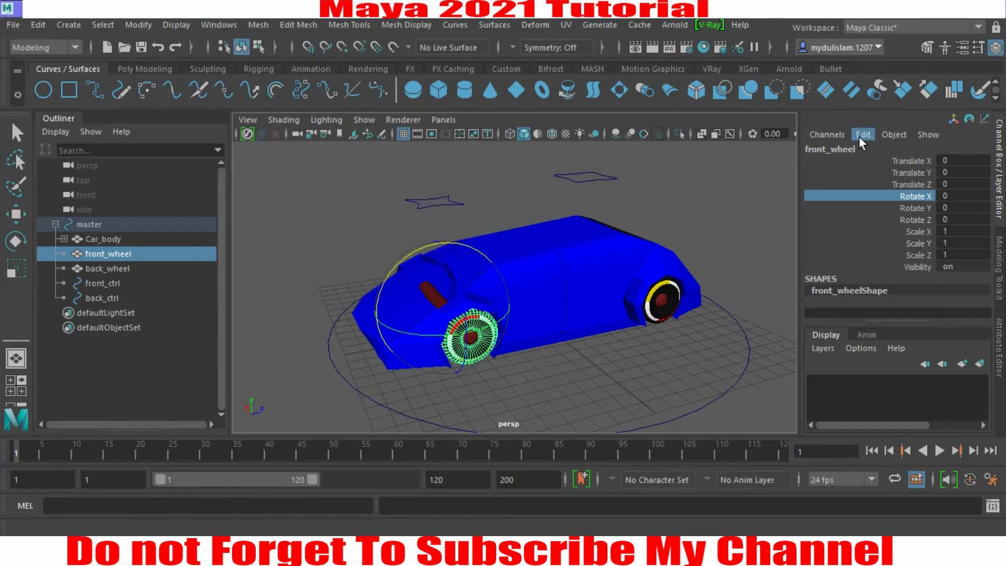
click(859, 137)
- Create the expression front_wheel.rotateX = master.rotation * master.velocity
click(875, 153)
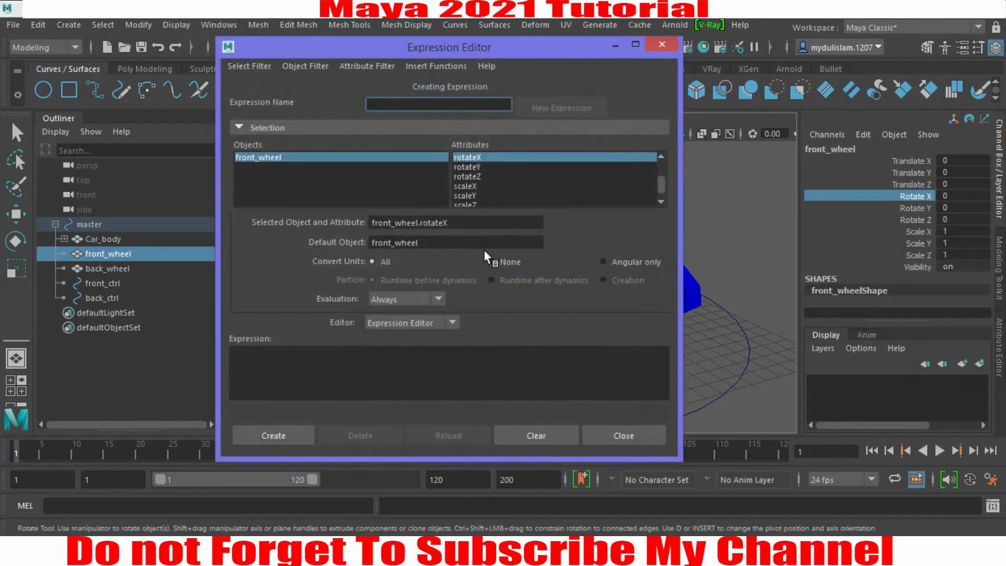
drag(461, 223, 329, 216)
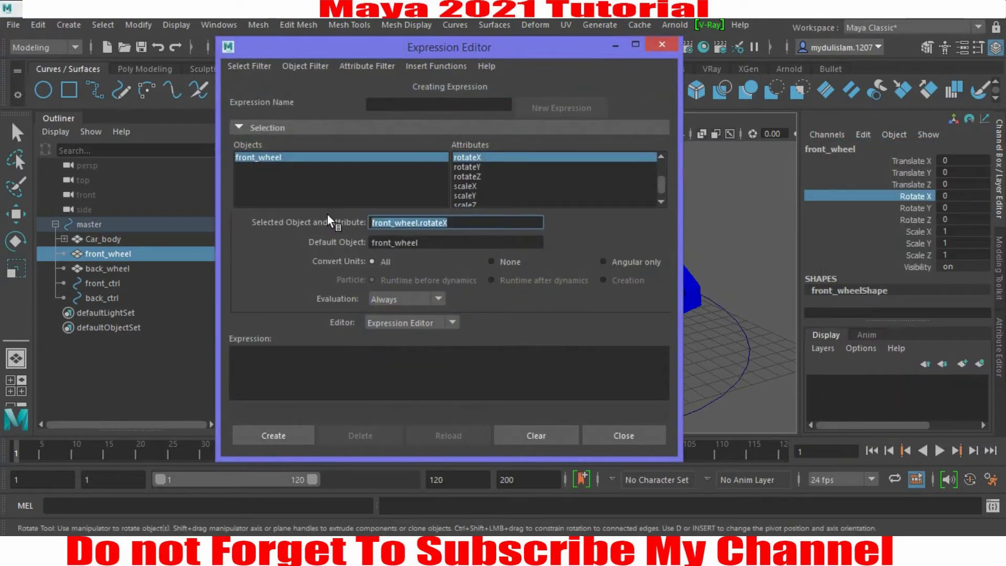
key(ctrl+c)
click(299, 363)
key(ctrl+v)
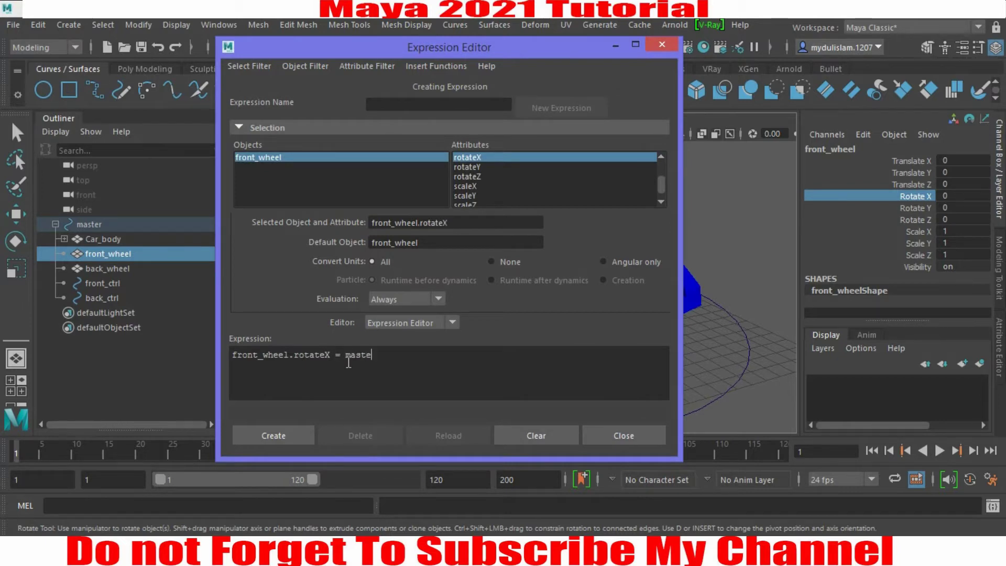
text(r.rot)
text(at)
text(ion * ma)
text(st)
text(er.veloc)
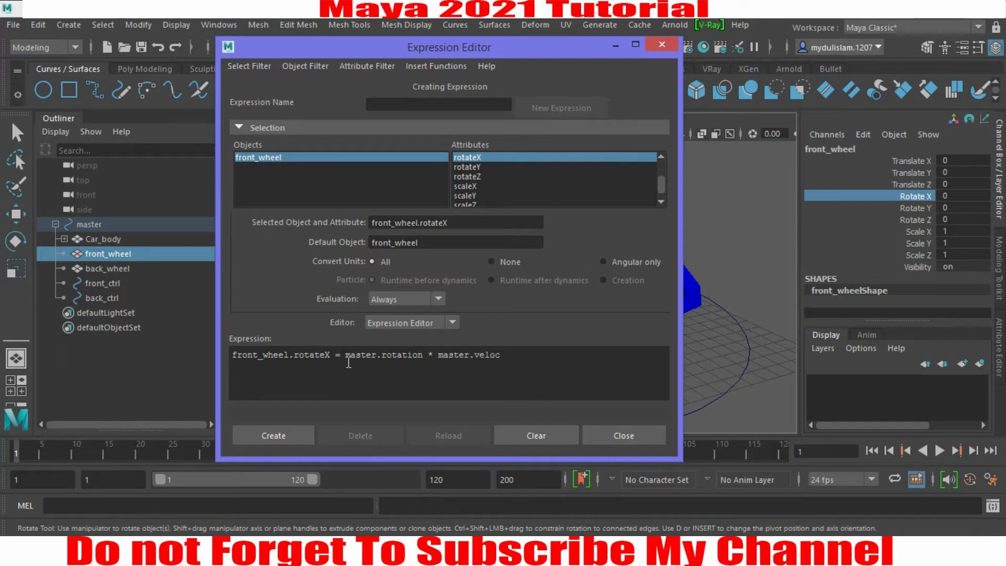
text(ty)
click(522, 352)
drag(266, 360, 231, 352)
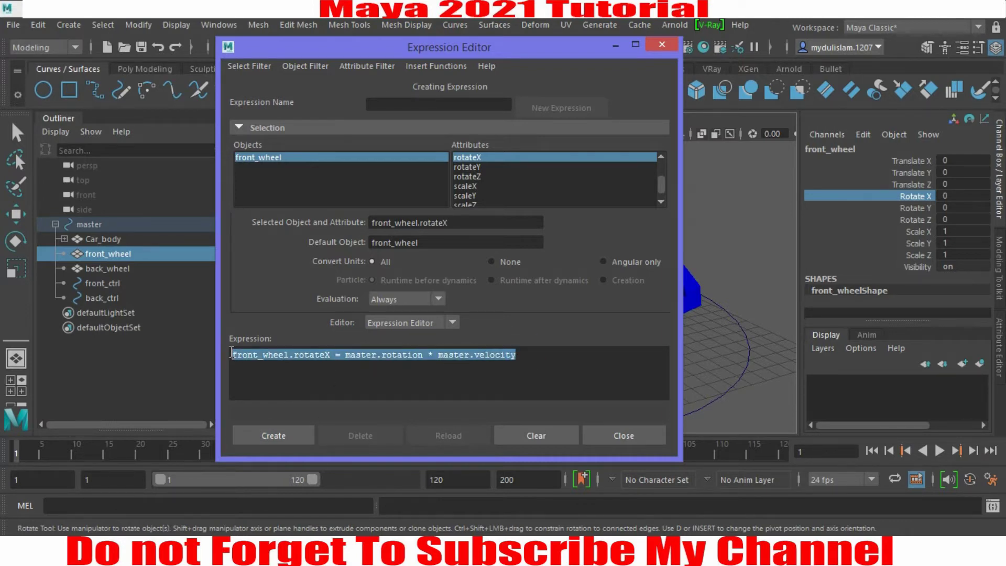
click(278, 433)
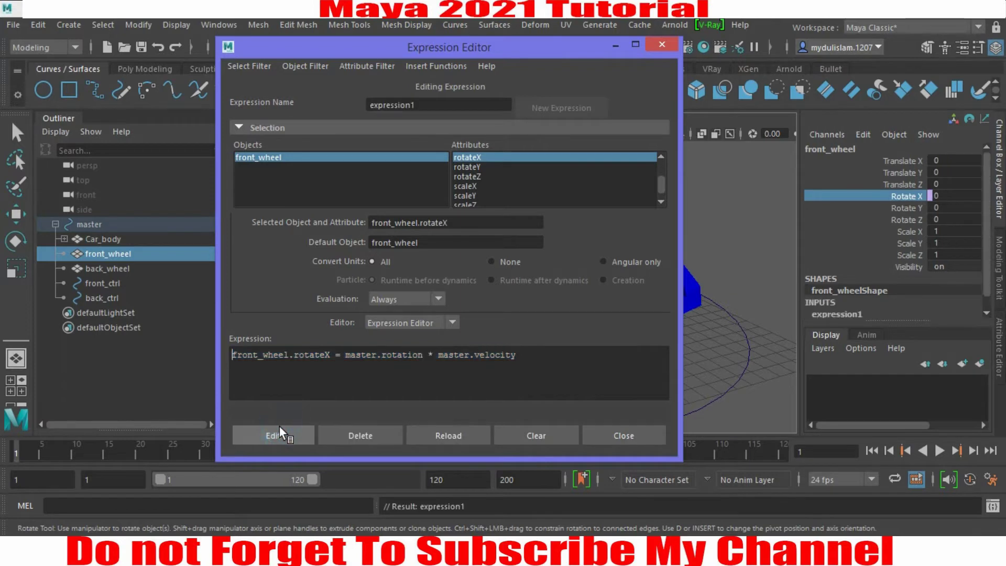
- Set master's Velocity to 14, test Rotation at 5.2, undo it, and select the back wheel
click(635, 44)
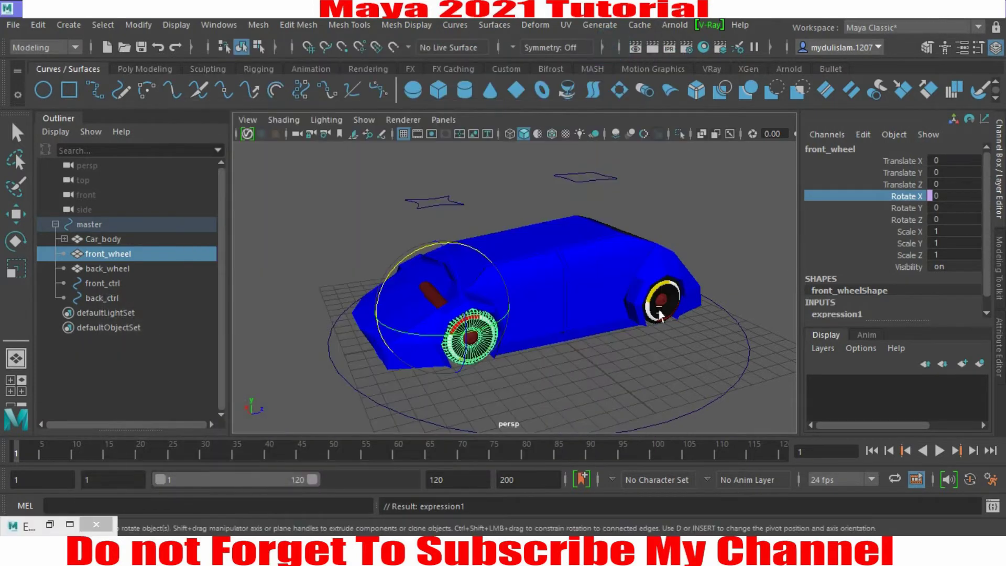
click(753, 389)
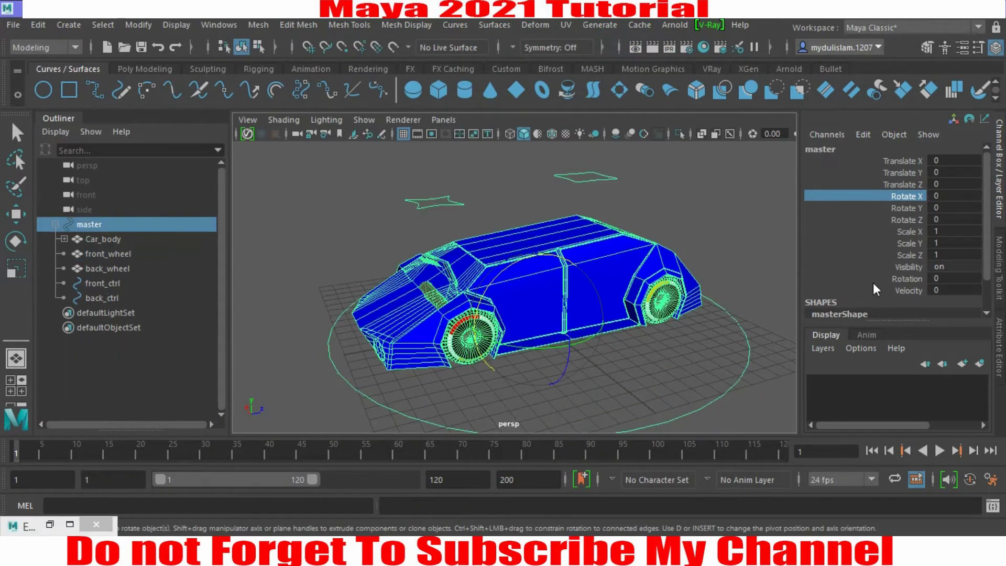
click(934, 291)
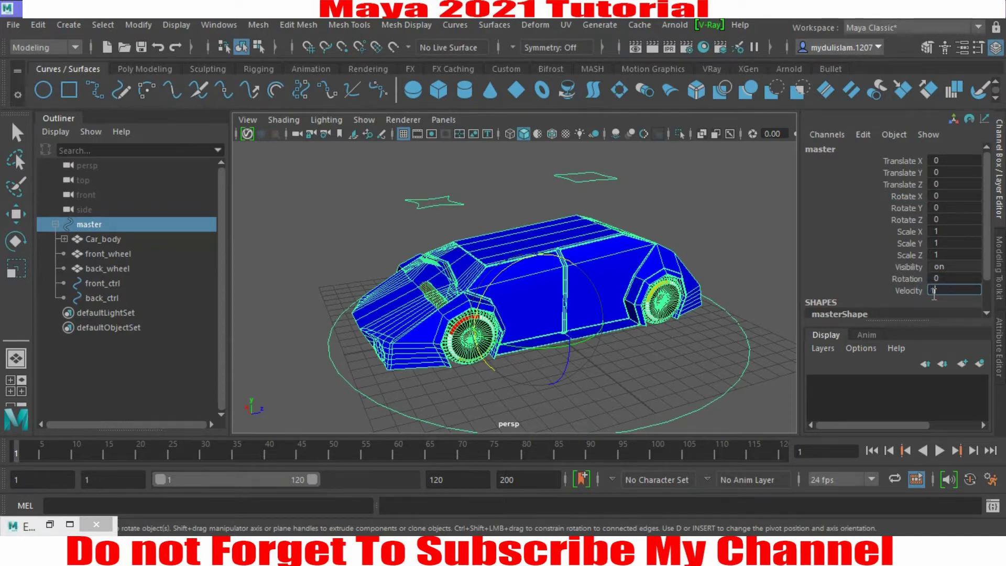
text(14)
key(Return)
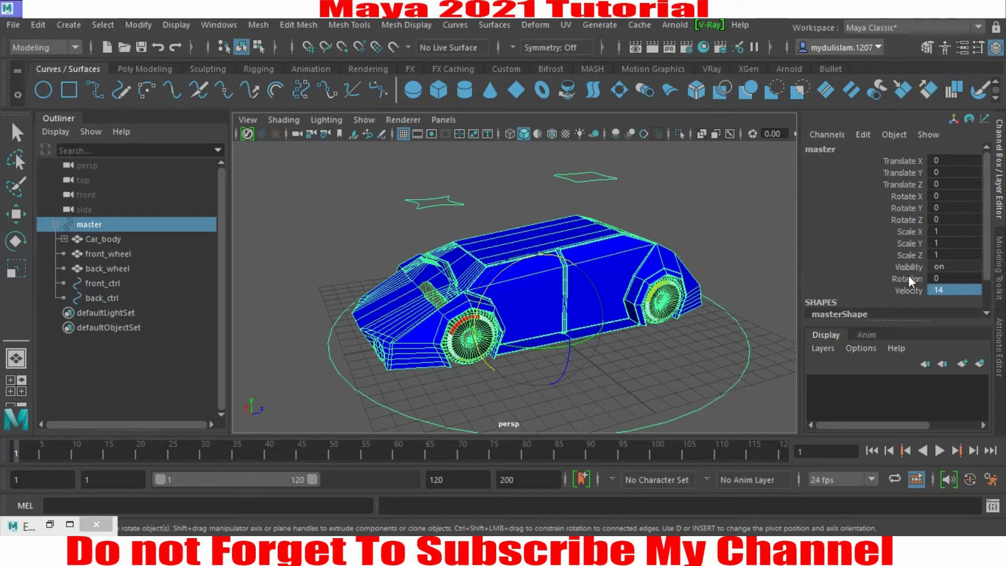
click(908, 277)
mouse_move(757, 273)
middle_down()
mouse_move(795, 275)
mouse_move(696, 309)
mouse_move(749, 301)
mouse_move(715, 308)
middle_up()
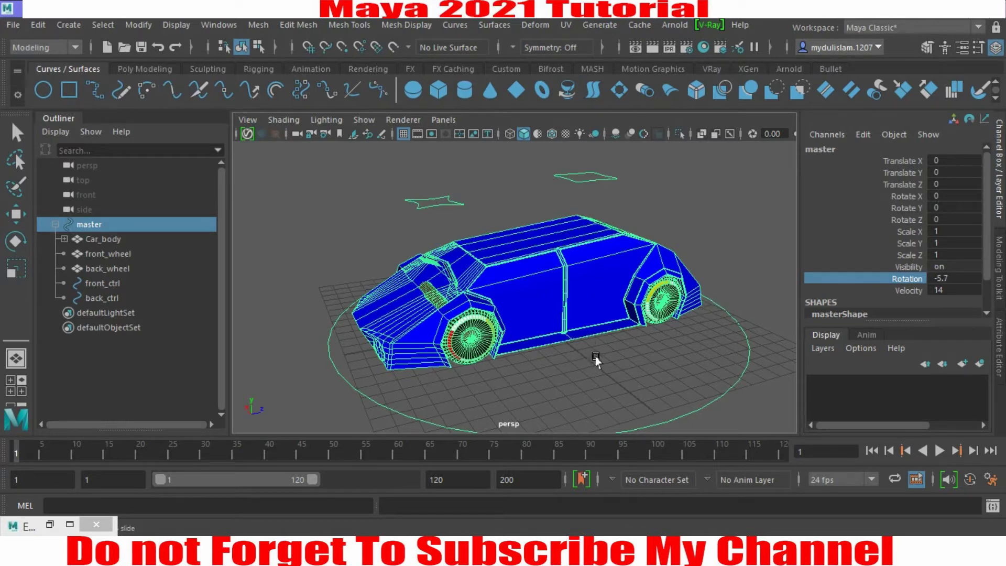
key(ctrl+z)
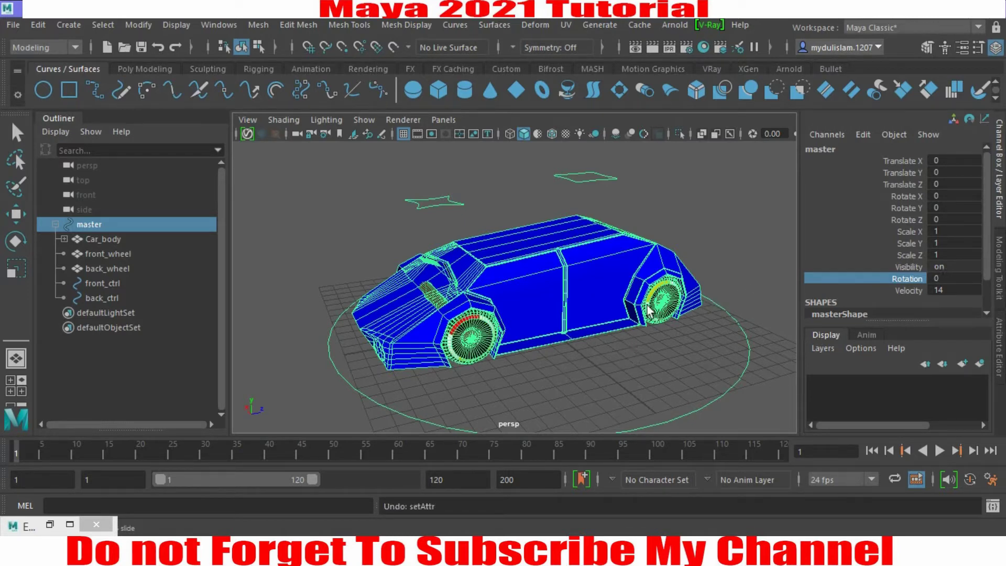
click(674, 298)
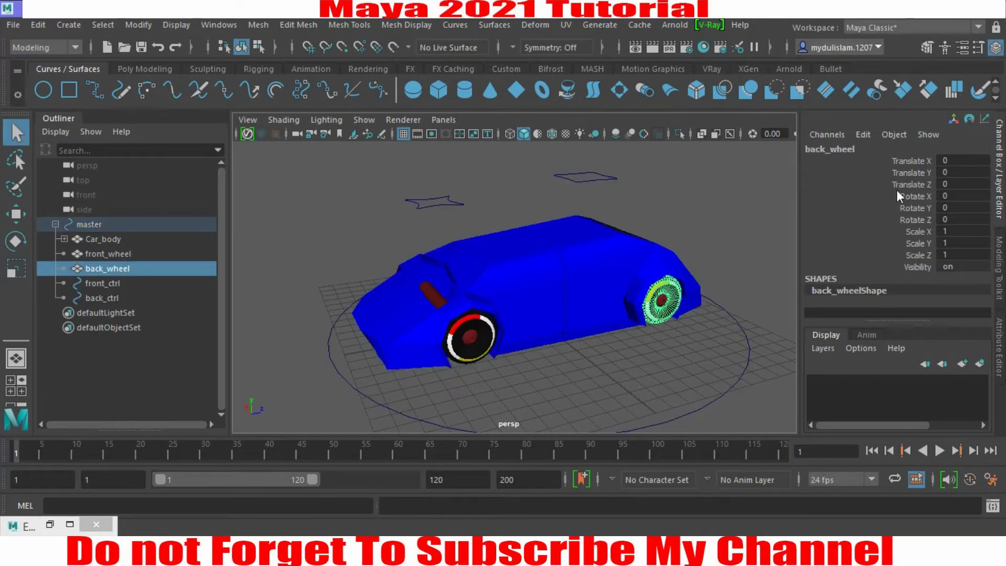
- Adapt the pasted expression into back_wheel.rotateX = master.rotation * master.velocity and create it
click(910, 197)
click(859, 136)
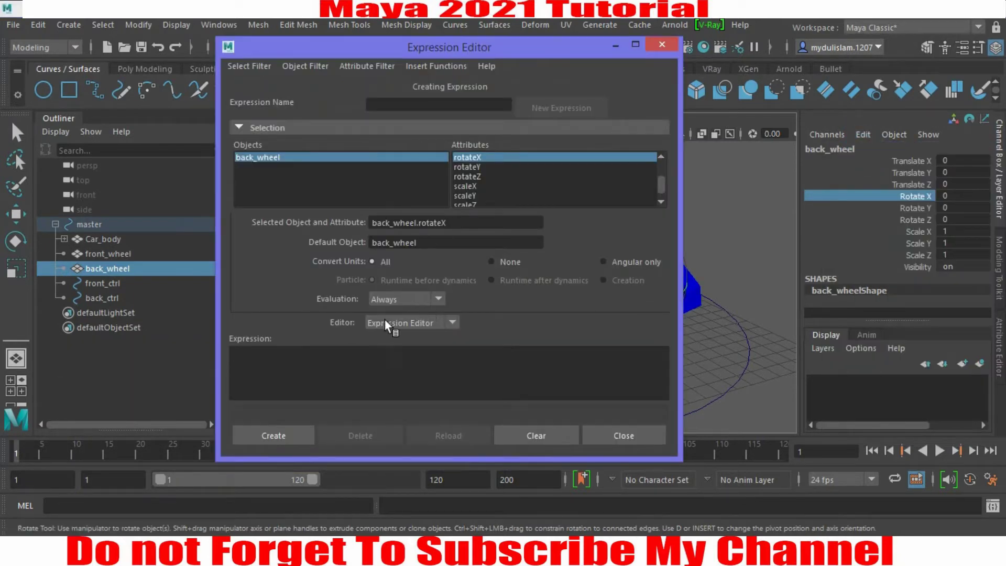
click(357, 364)
key(ctrl+v)
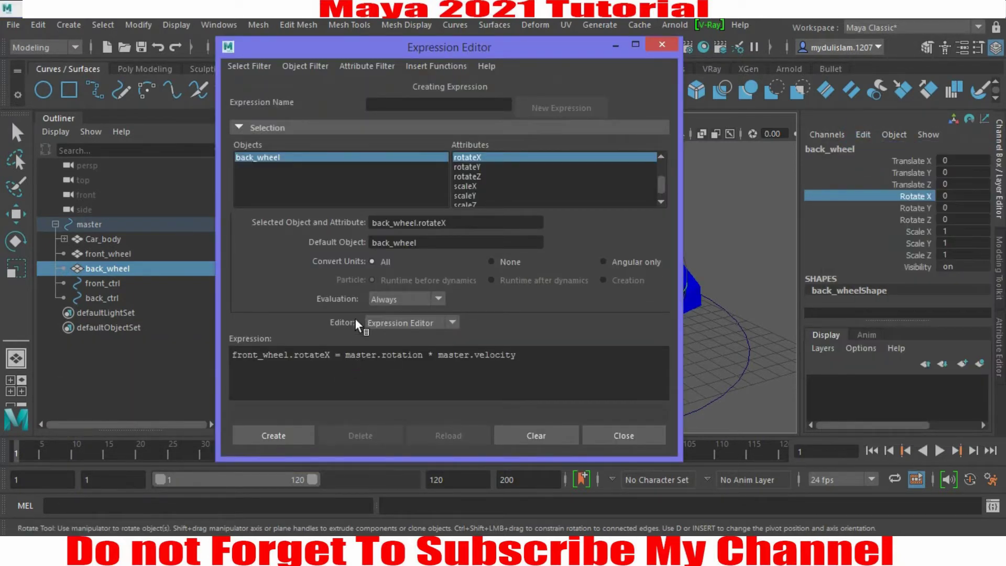
drag(446, 222, 339, 227)
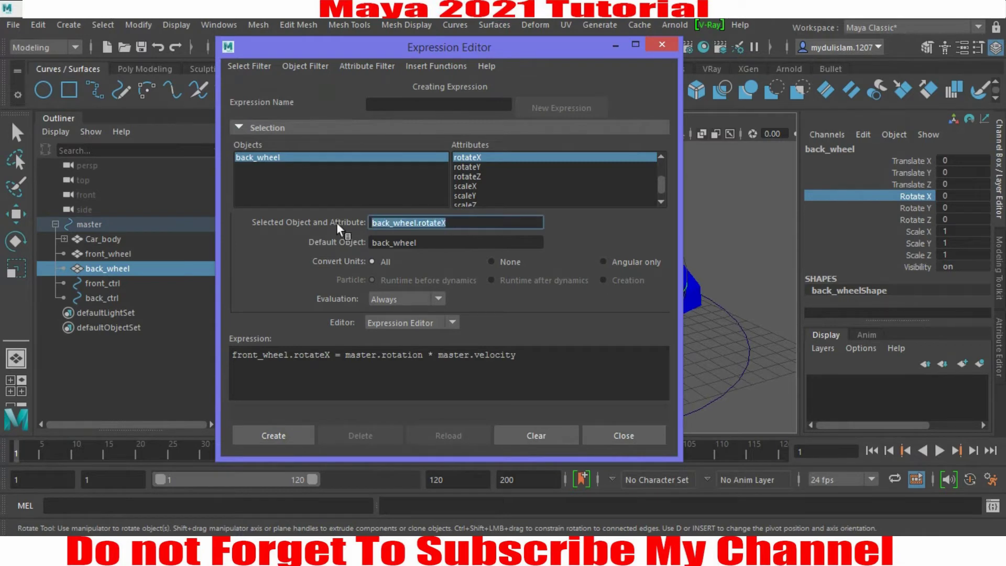
click(327, 355)
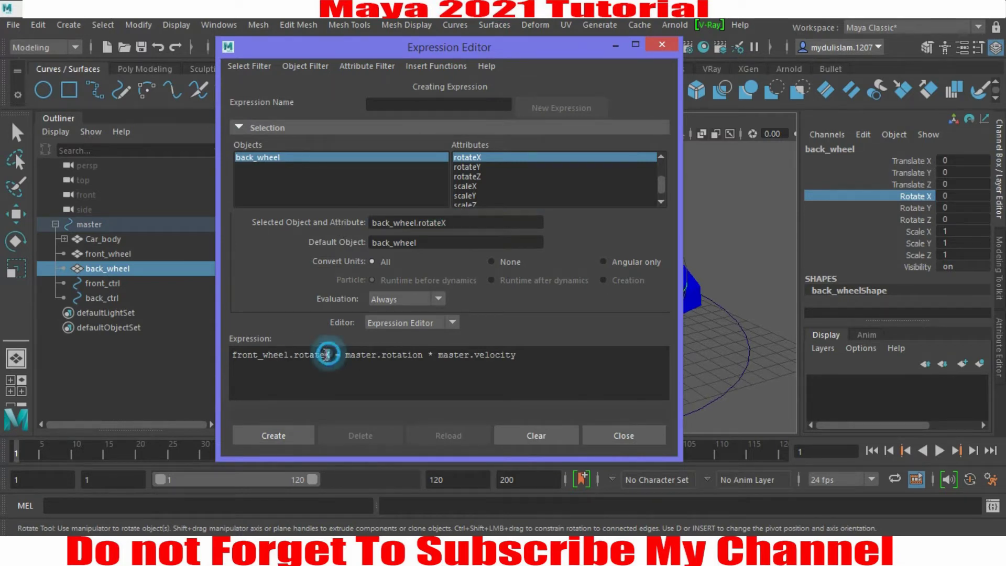
drag(328, 355, 233, 353)
key(ctrl+v)
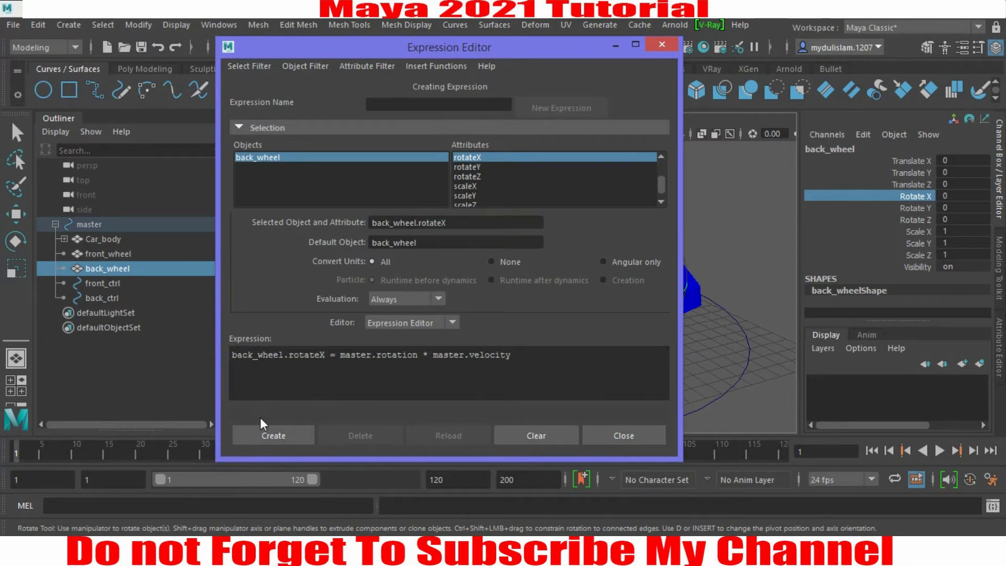
click(275, 435)
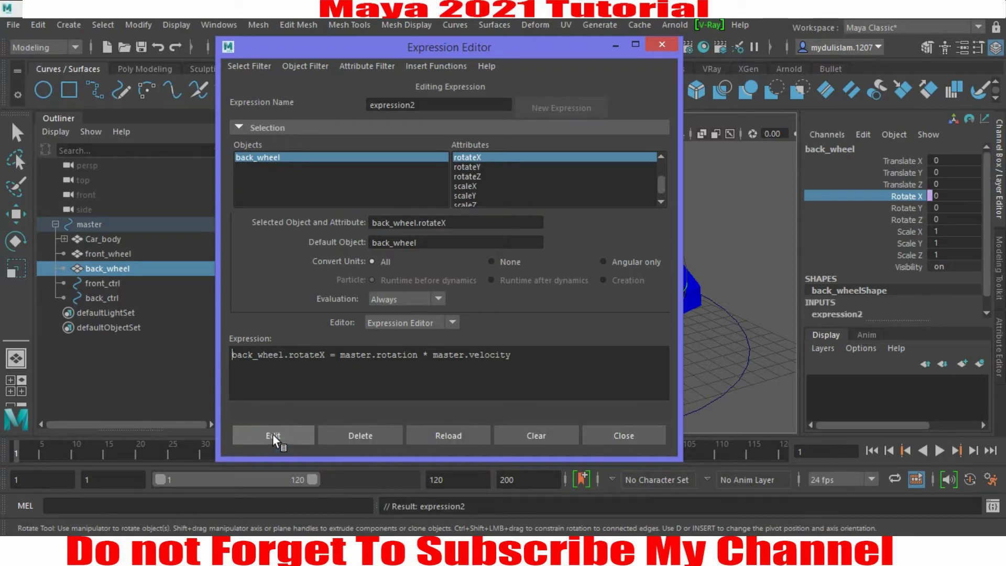
click(615, 48)
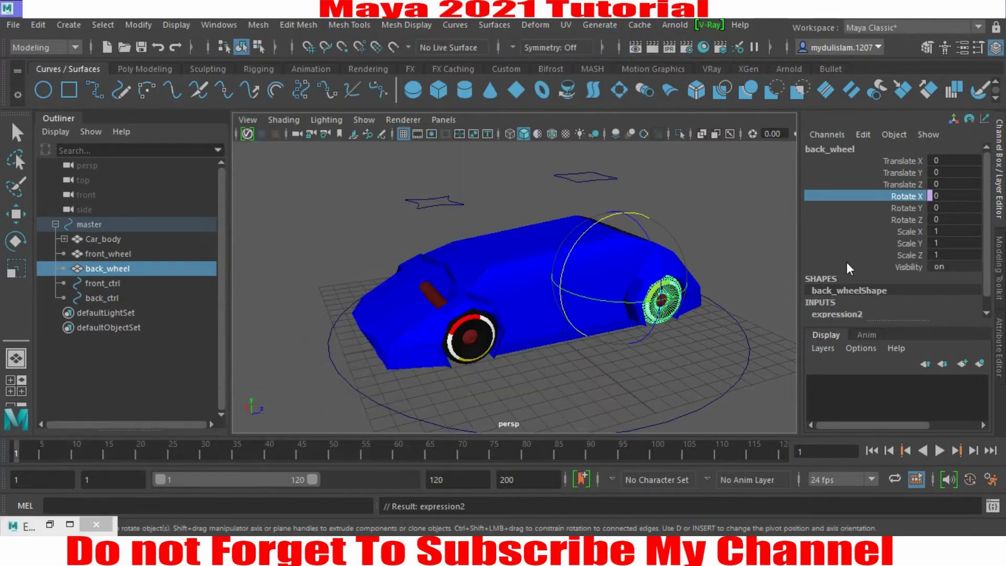
- Scrub the master control's Rotation to confirm both wheels spin
click(653, 403)
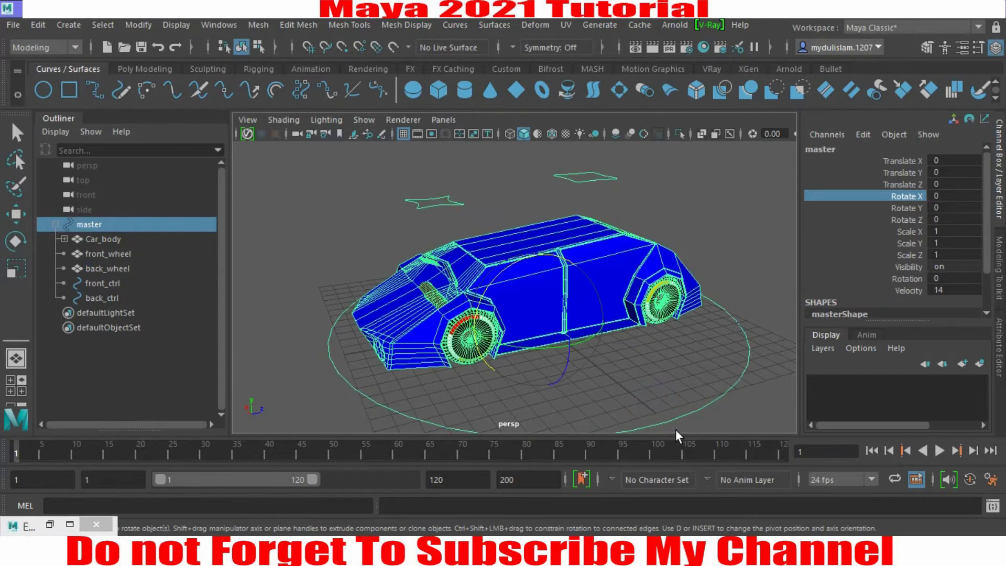
click(904, 279)
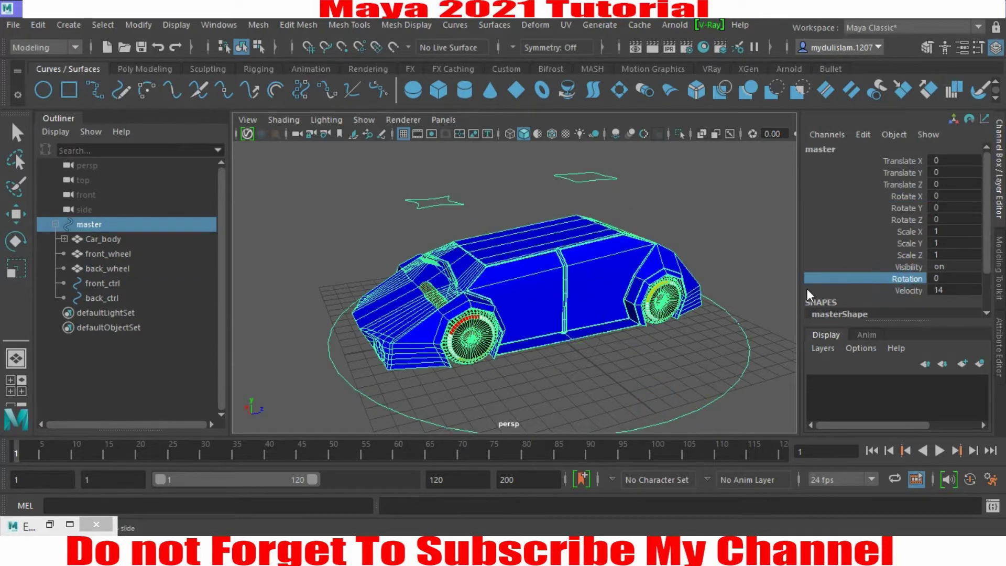
mouse_move(754, 280)
middle_down()
mouse_move(676, 297)
mouse_move(741, 287)
middle_up()
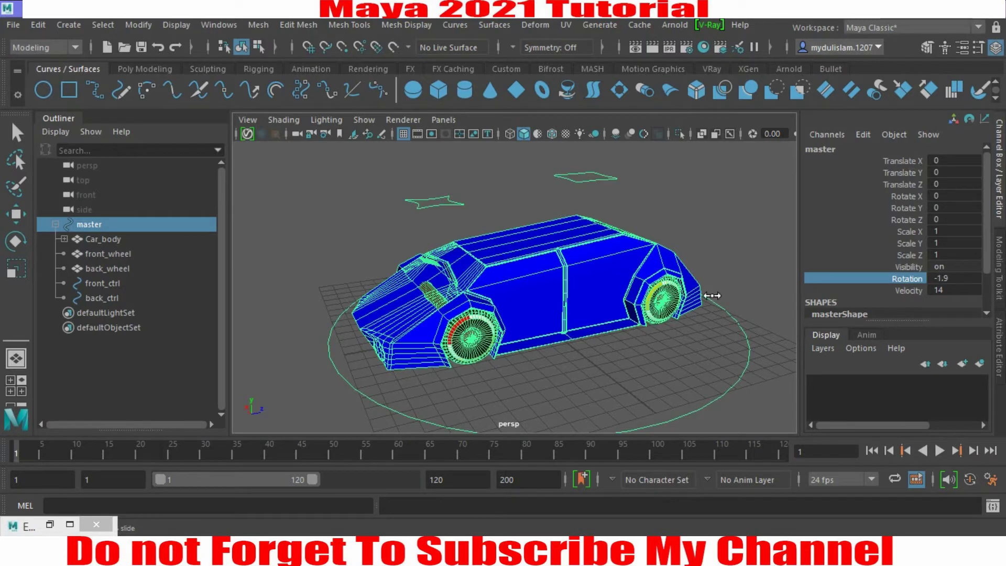
middle_drag(729, 279, 528, 281)
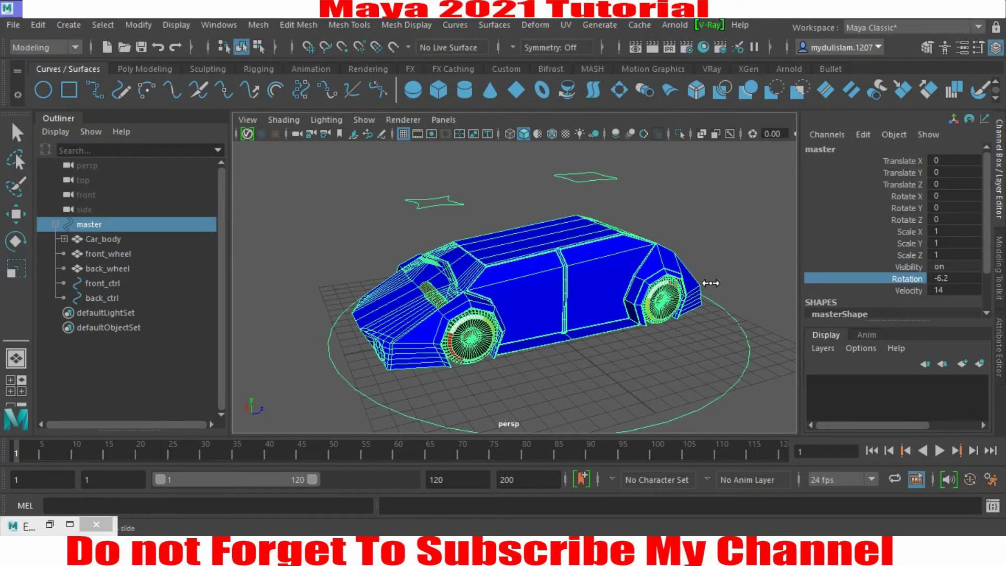
click(17, 134)
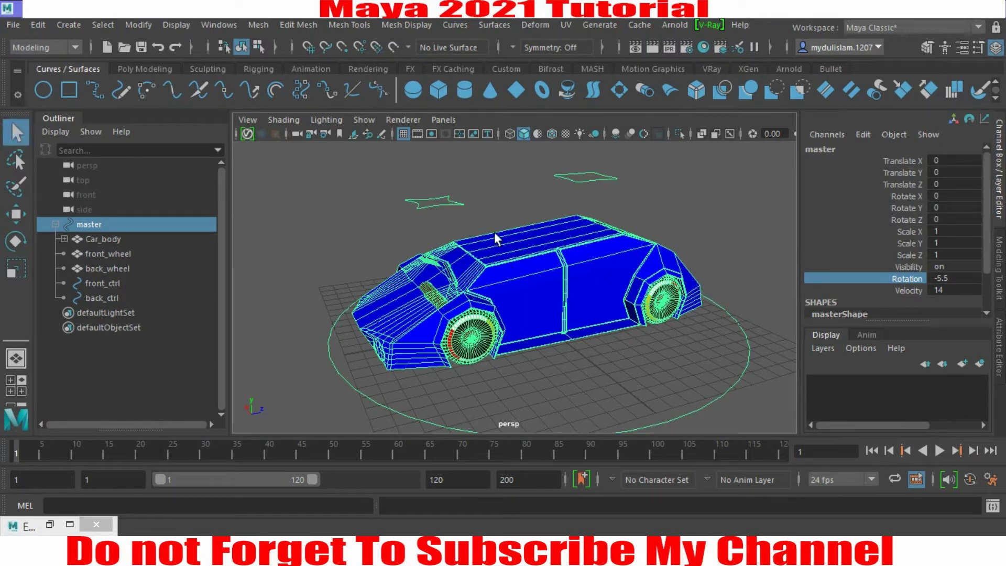
- Test-rotate the front wheel, then undo the rotation
click(429, 218)
mouse_move(421, 240)
alt+mouse_down()
mouse_move(479, 255)
mouse_move(444, 247)
alt+mouse_up()
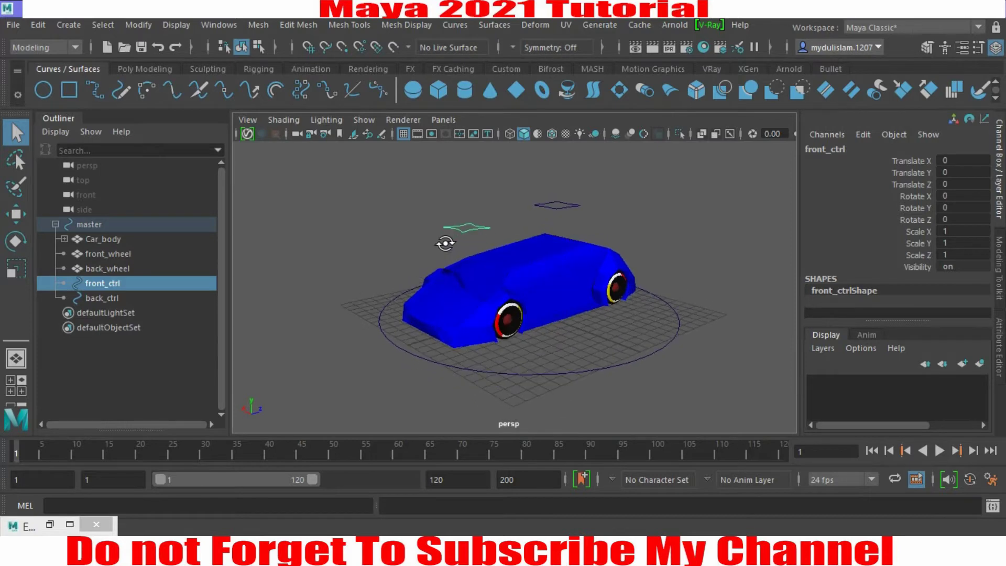
scroll(456, 251, up, 2)
scroll(470, 259, up, 2)
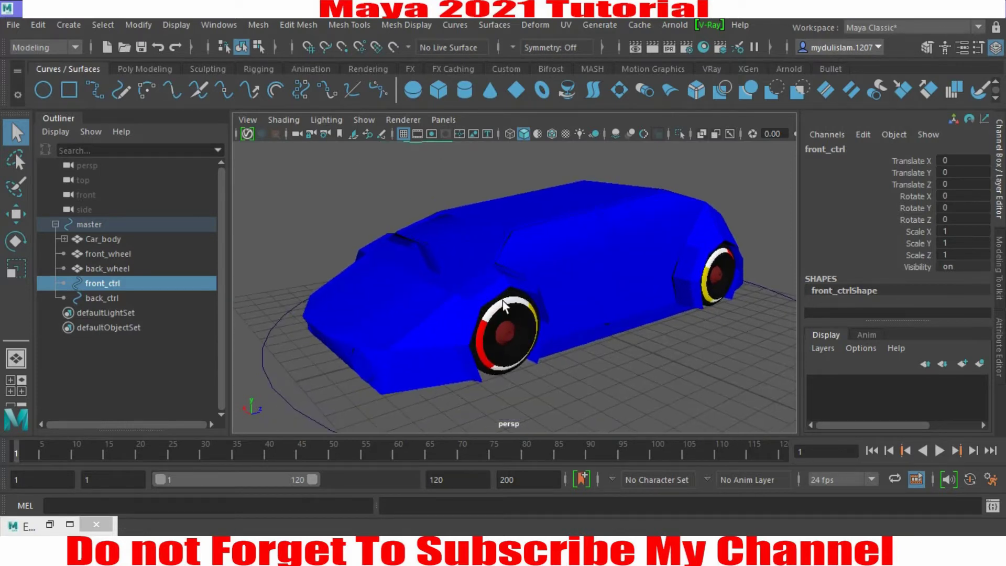
scroll(502, 301, down, 1)
alt+drag(502, 300, 526, 303)
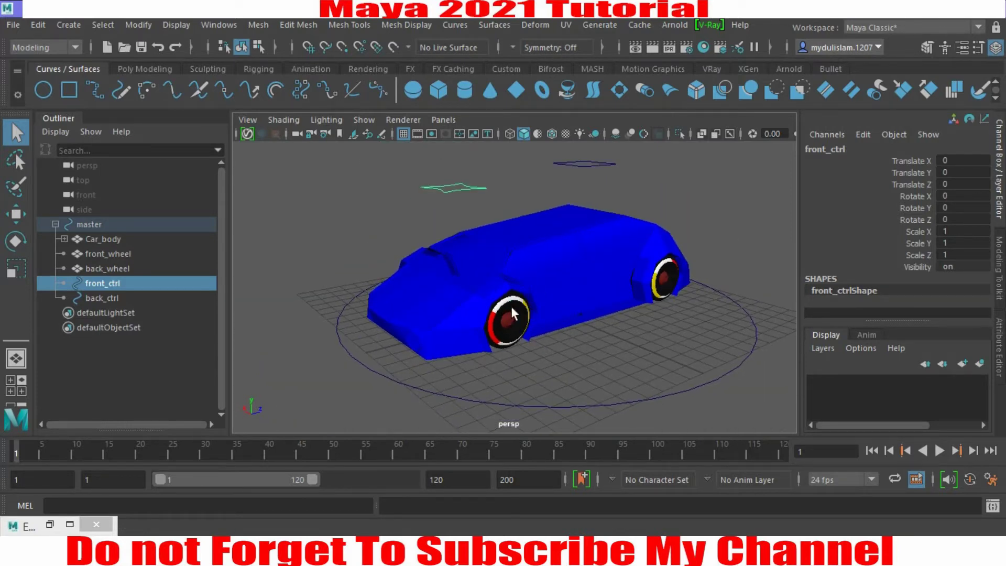
click(511, 306)
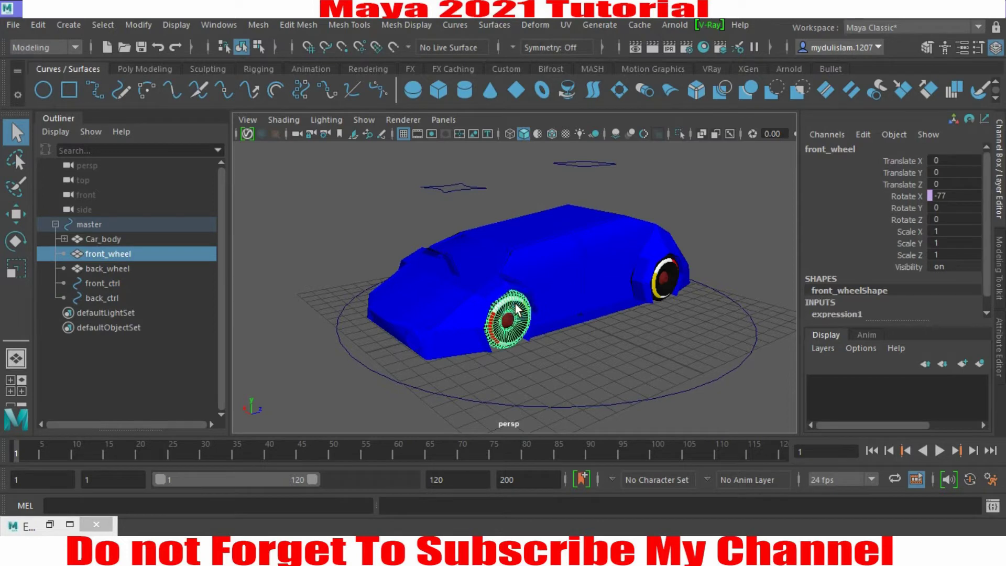
click(11, 248)
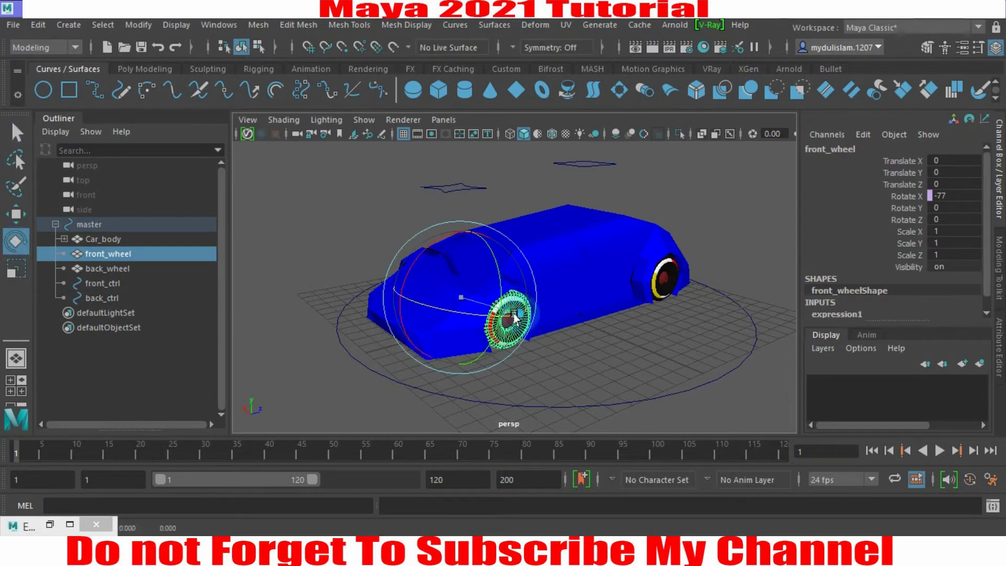
drag(514, 317, 514, 318)
key(ctrl+z)
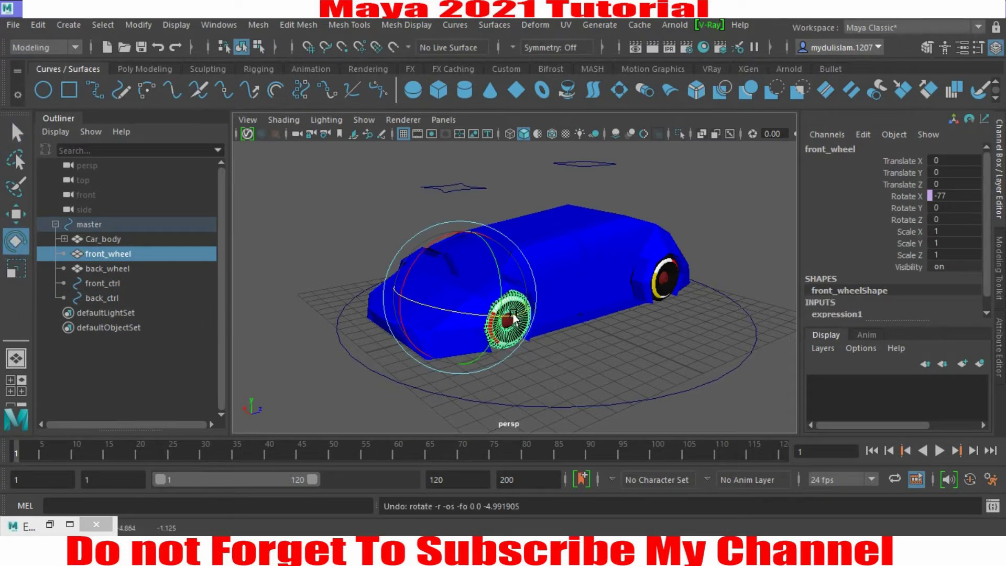
click(16, 133)
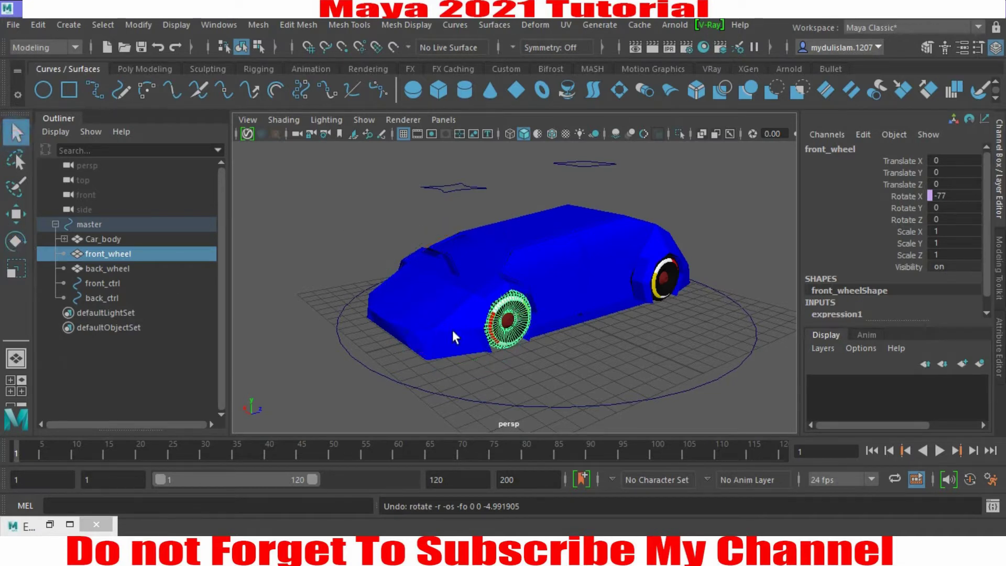
- Open Set Driven Key from the Animation menu set with front_ctrl selected
click(451, 190)
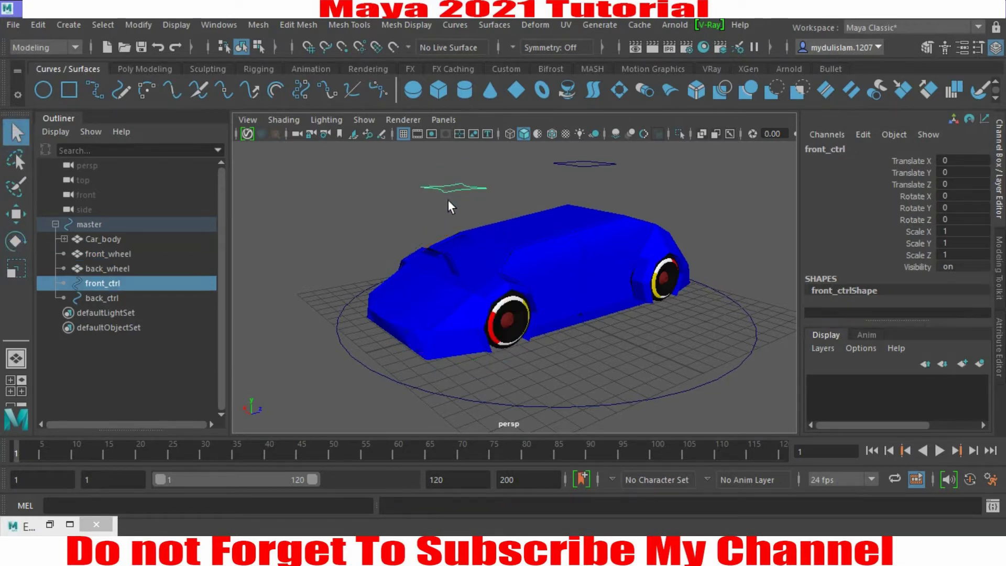
click(71, 51)
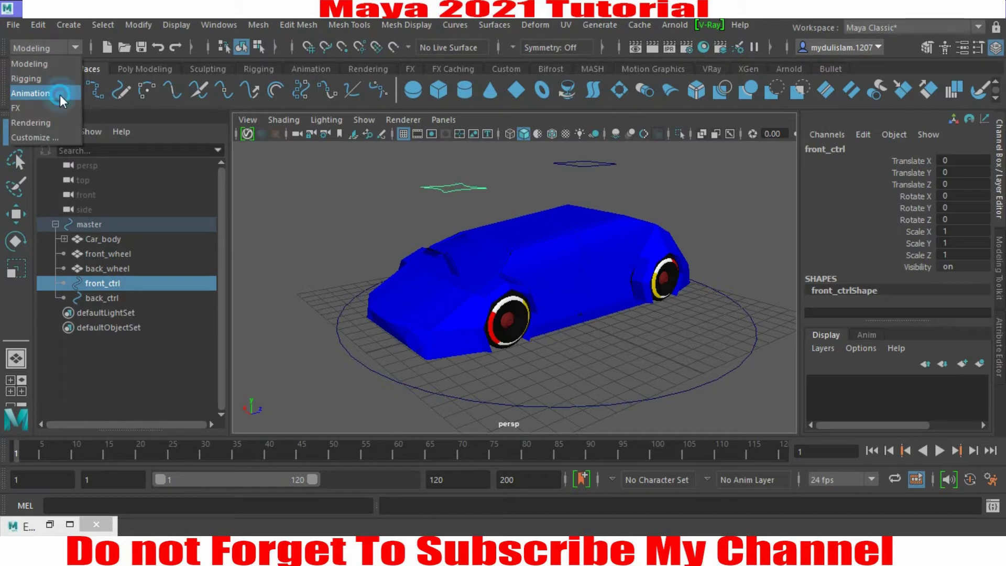
click(60, 96)
click(250, 24)
mouse_move(338, 121)
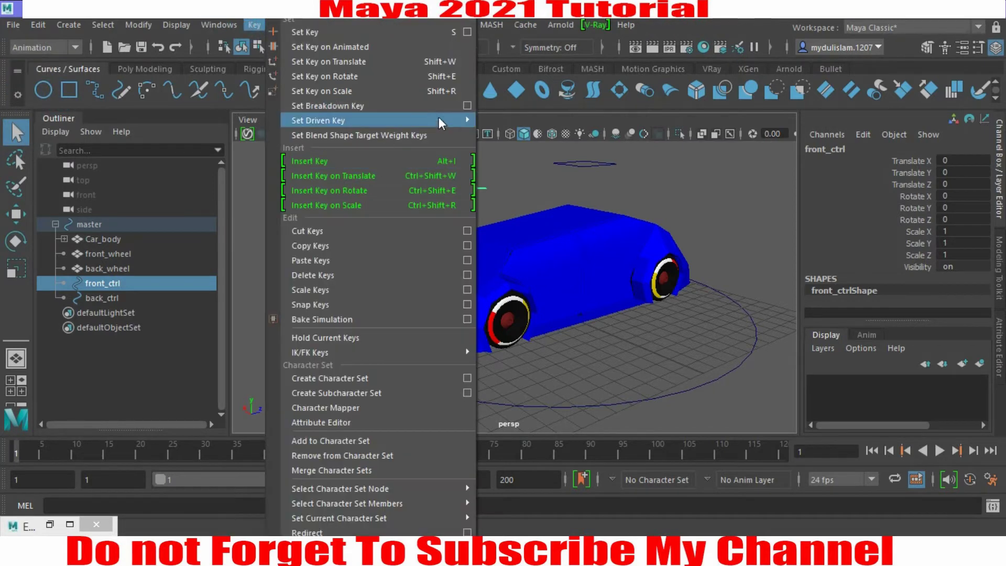
click(586, 121)
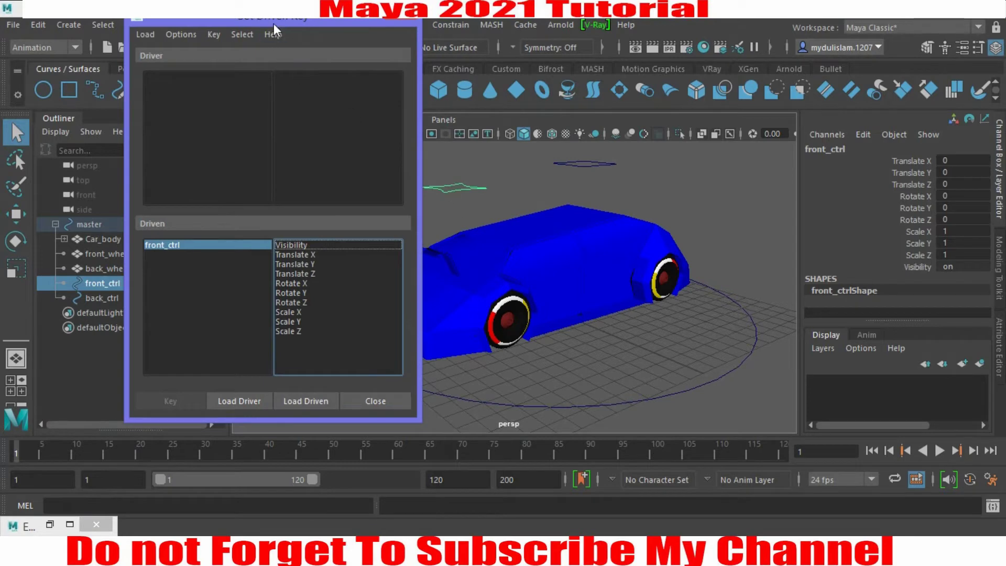
- Load front_ctrl as driver and front_wheel's Rotate Y as the driven attribute
drag(273, 24, 207, 31)
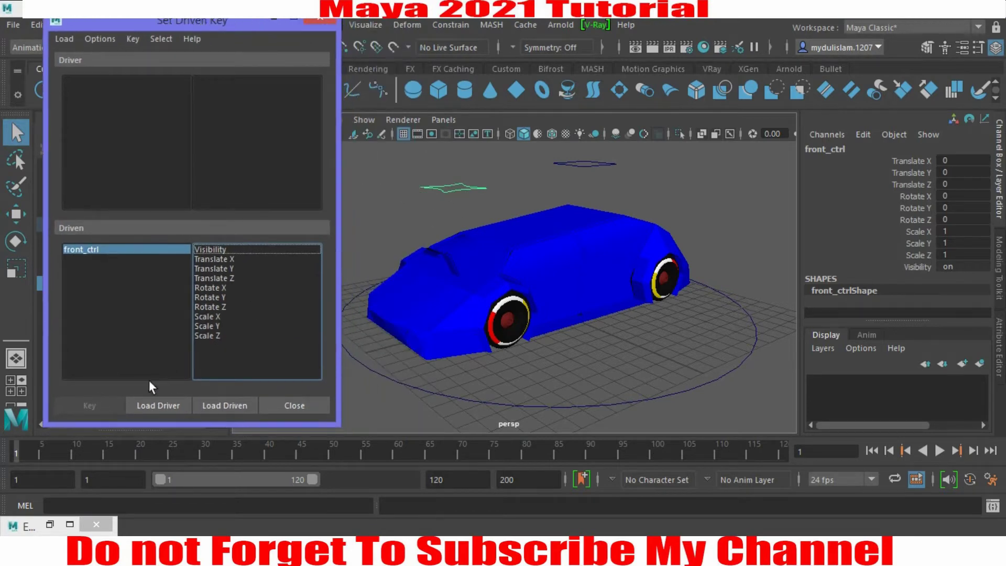
click(144, 403)
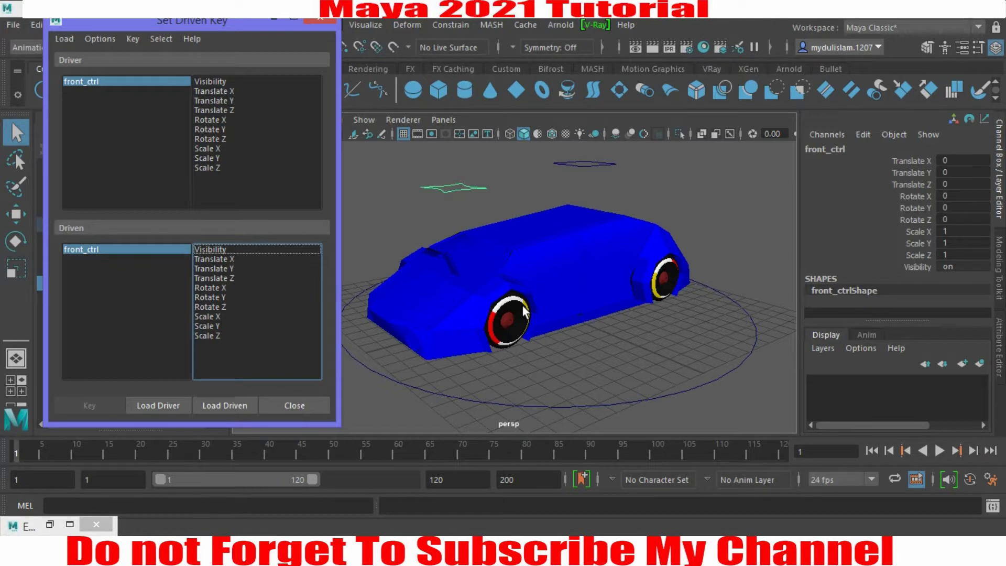
click(522, 304)
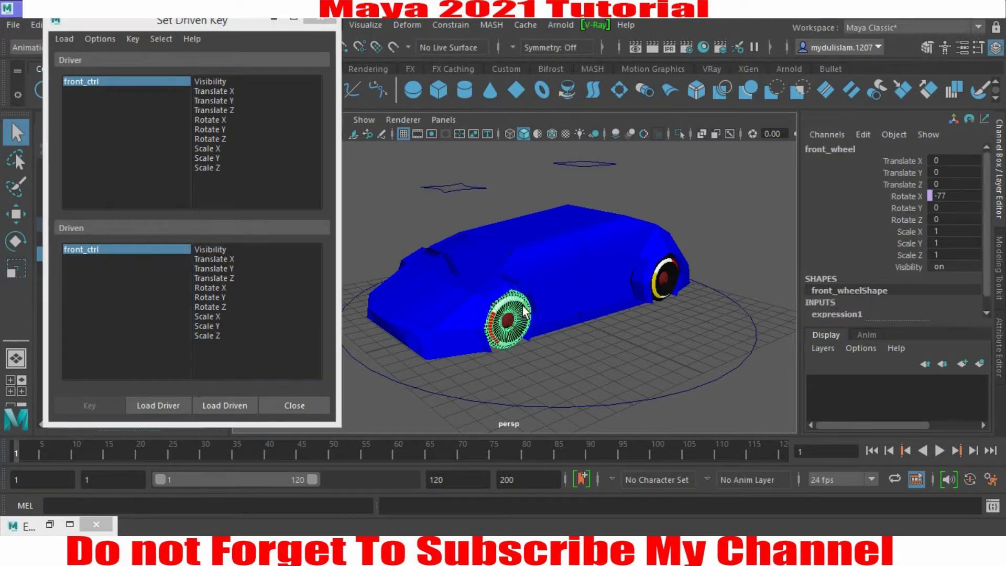
click(220, 404)
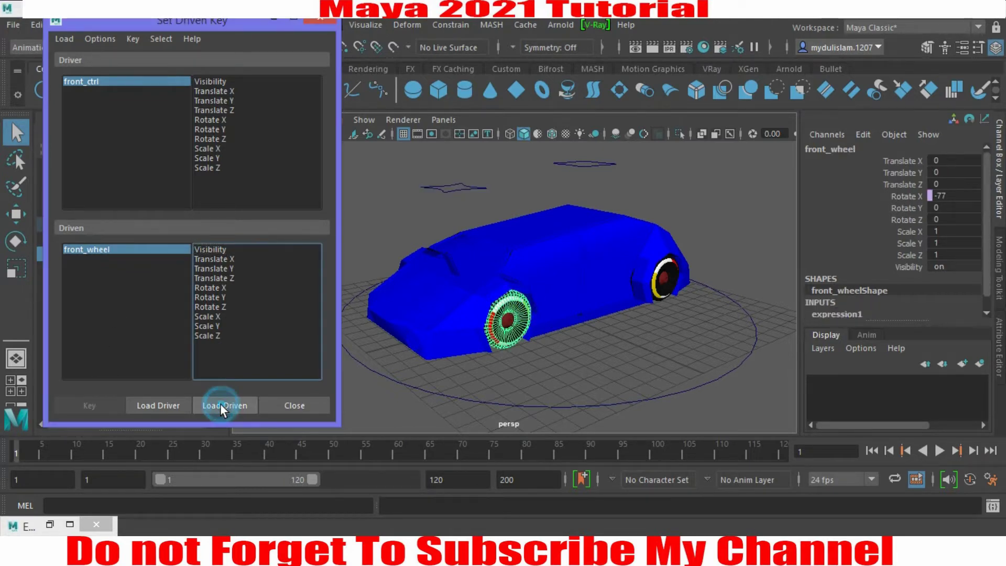
click(217, 298)
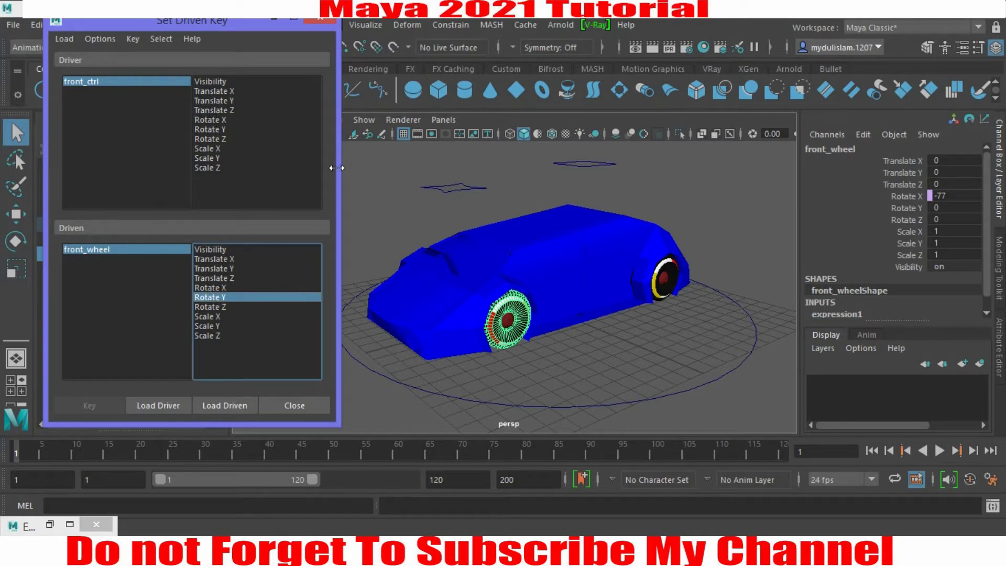
- Test-move front_ctrl, undo, then key Translate Z at the rest pose
click(452, 188)
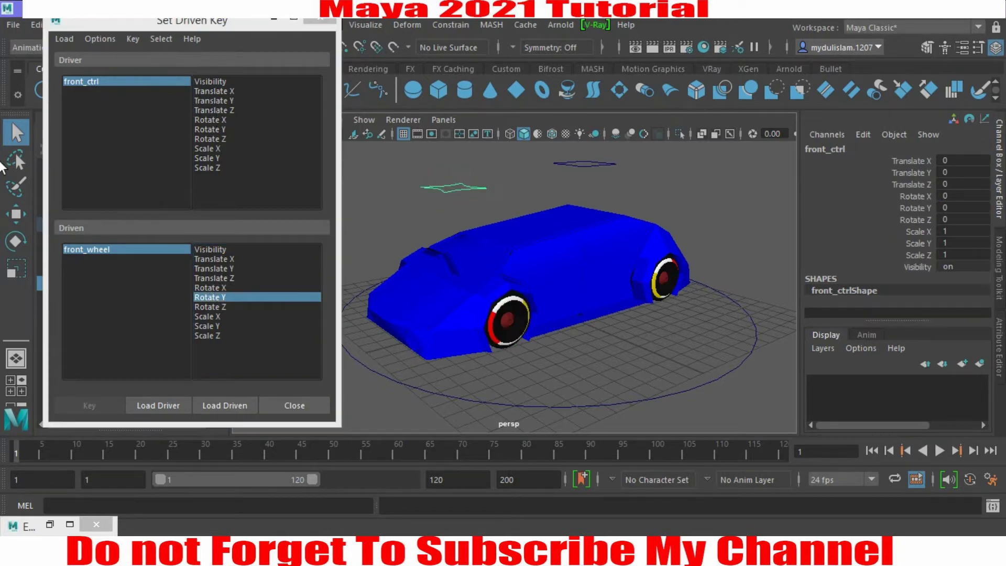
click(16, 213)
mouse_move(490, 184)
mouse_down()
mouse_move(496, 193)
mouse_move(483, 199)
mouse_up()
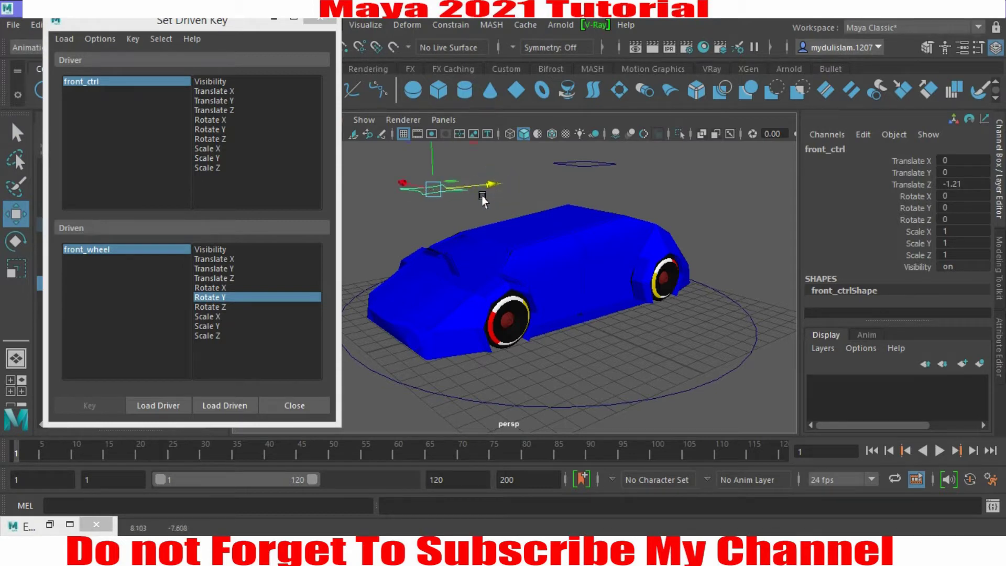
key(ctrl+z)
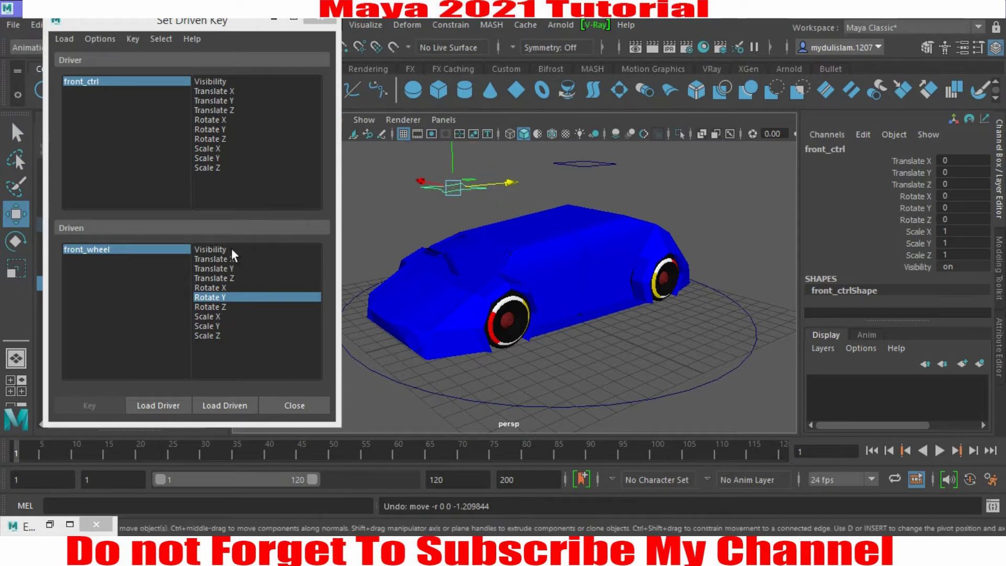
click(212, 109)
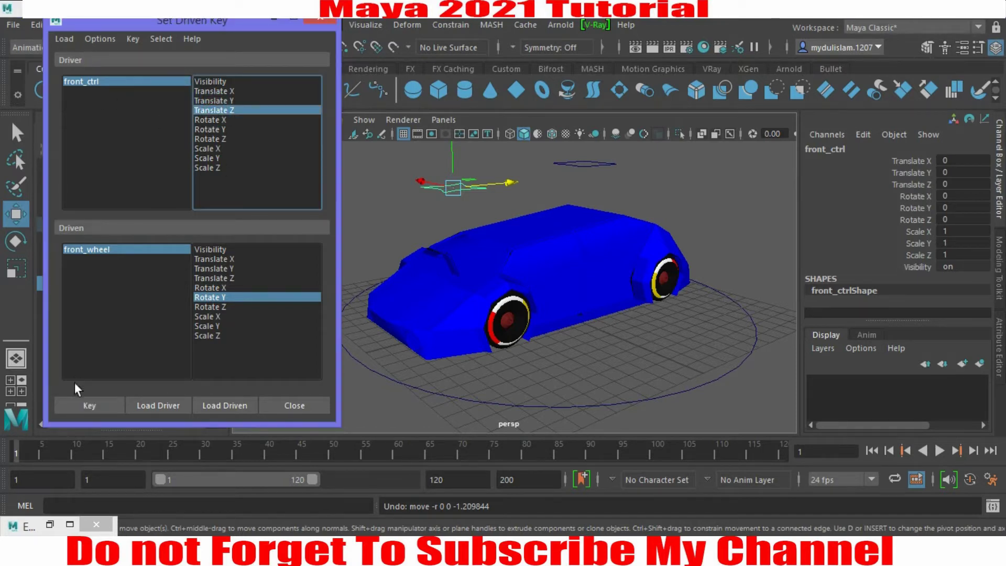
click(84, 404)
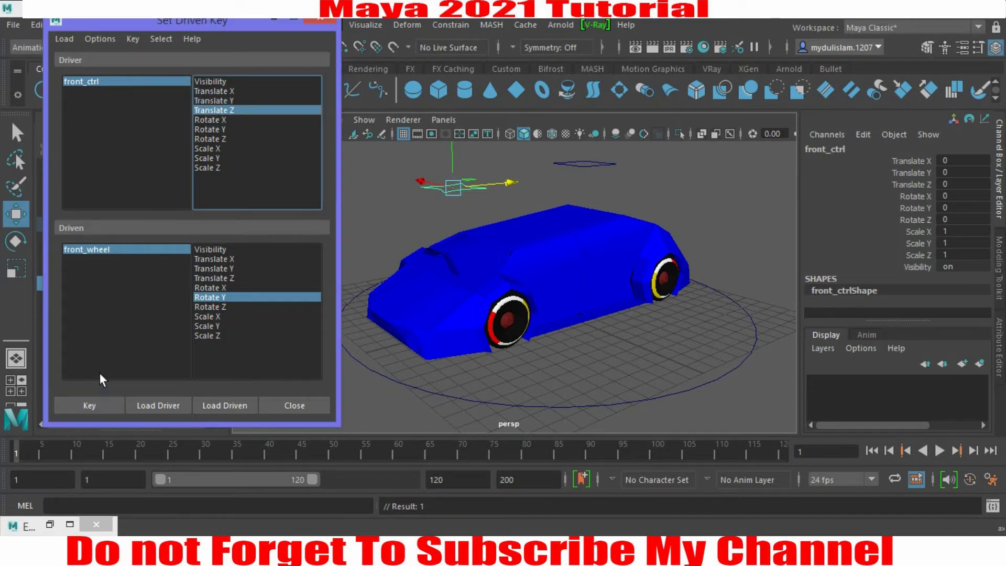
- Close the Expression Editor and restore the Set Driven Key window
click(275, 20)
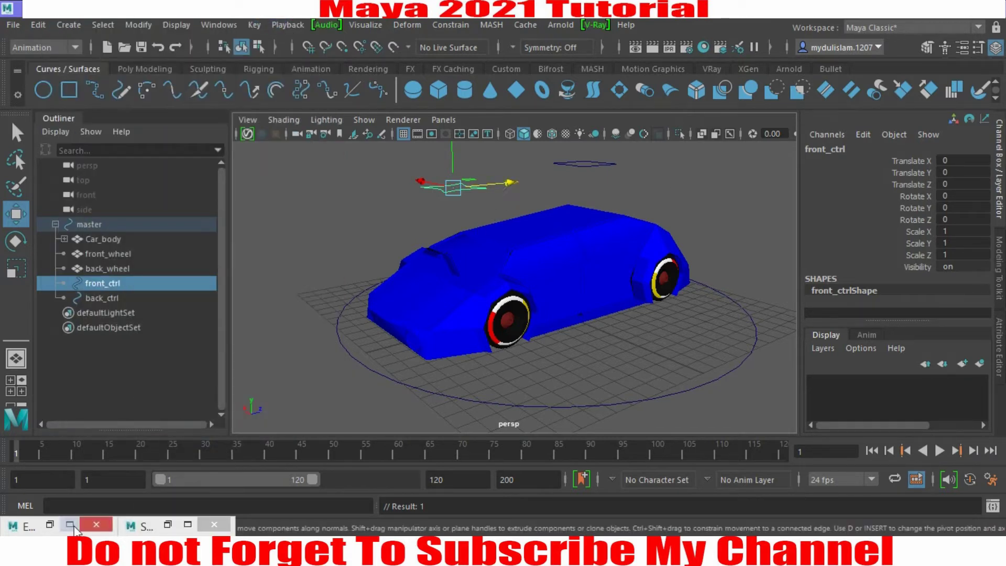
click(50, 524)
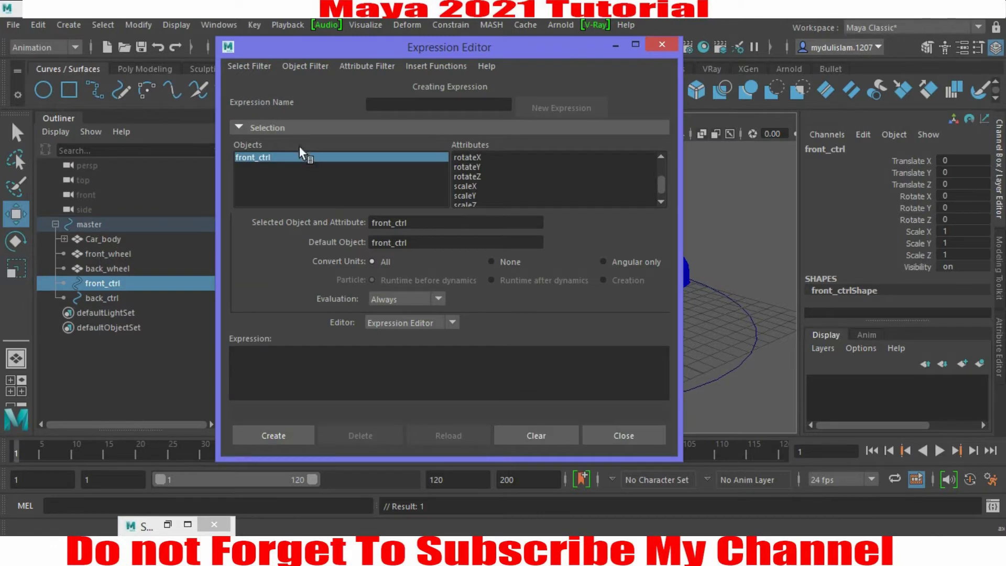
click(583, 434)
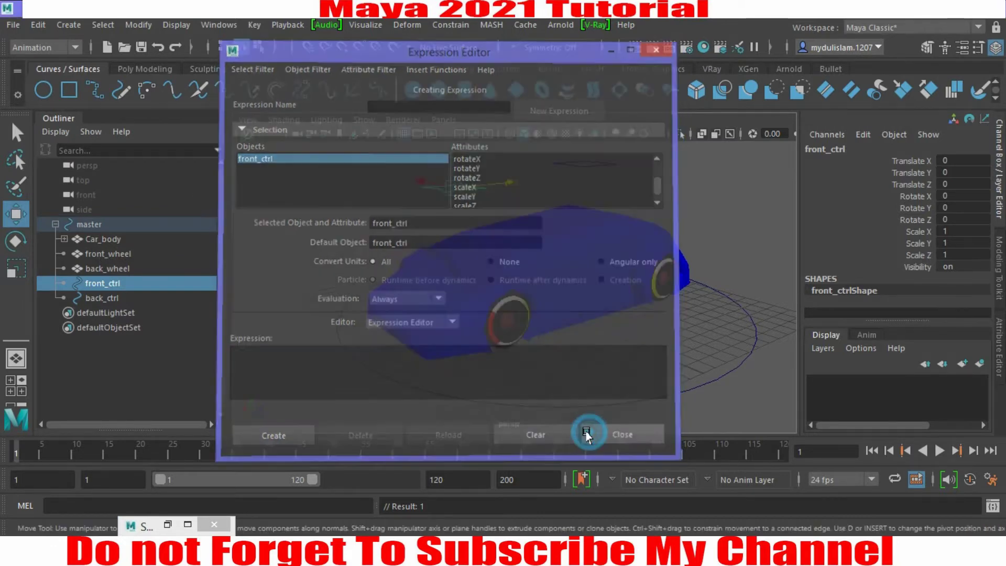
click(168, 525)
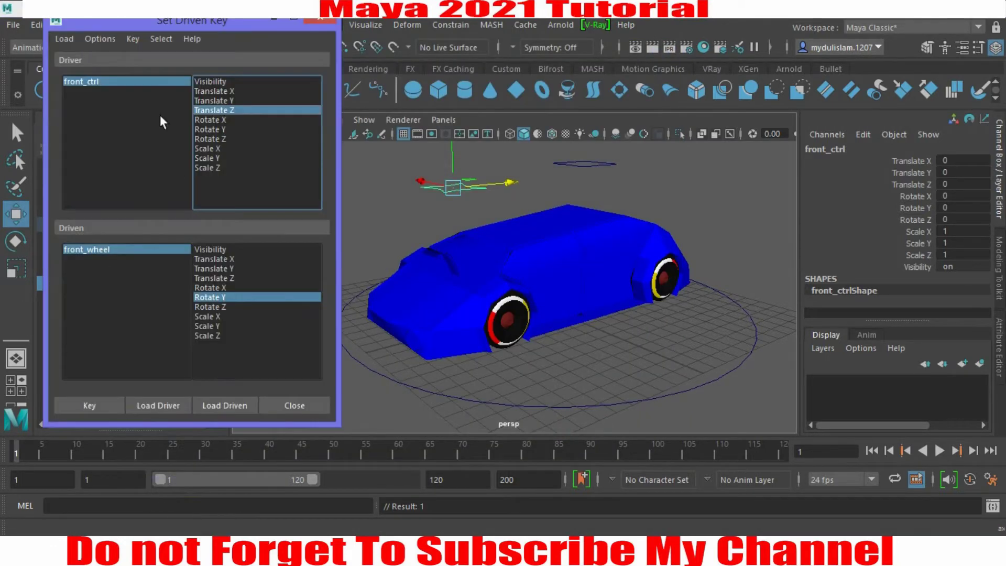
- Set front_ctrl Translate Z to 1 and front_wheel Rotate Y to 4.32
click(134, 81)
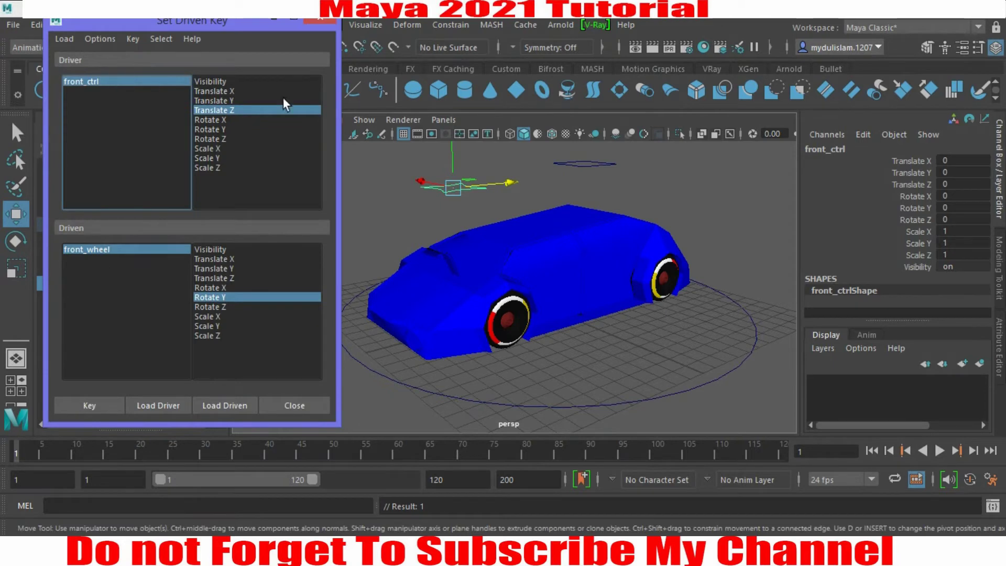
click(943, 184)
text(1)
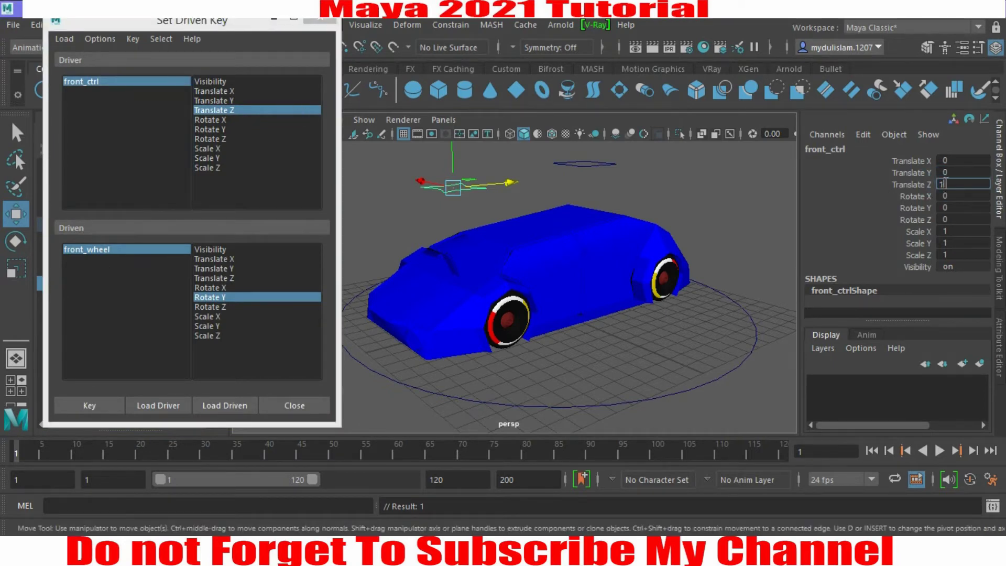
key(Return)
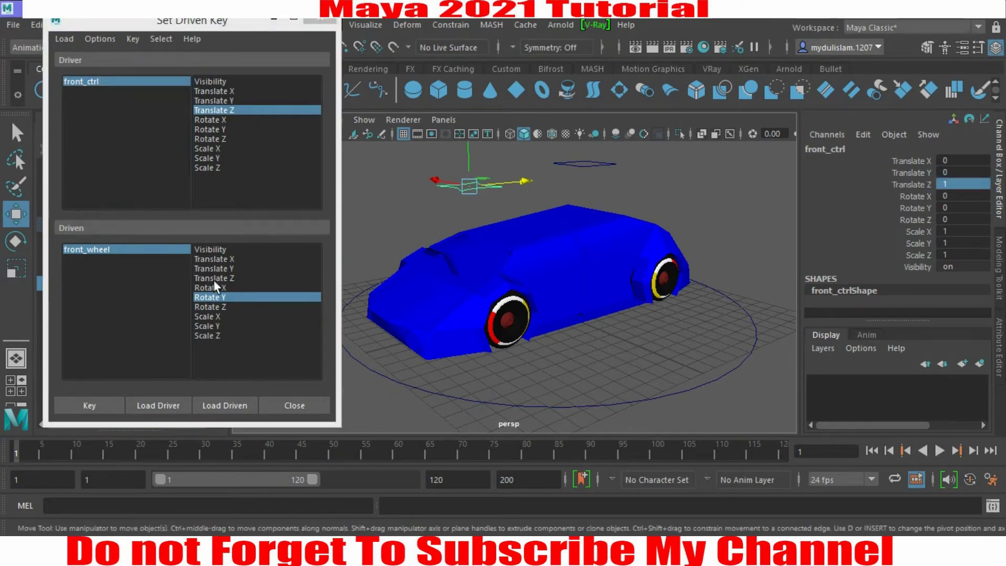
click(215, 298)
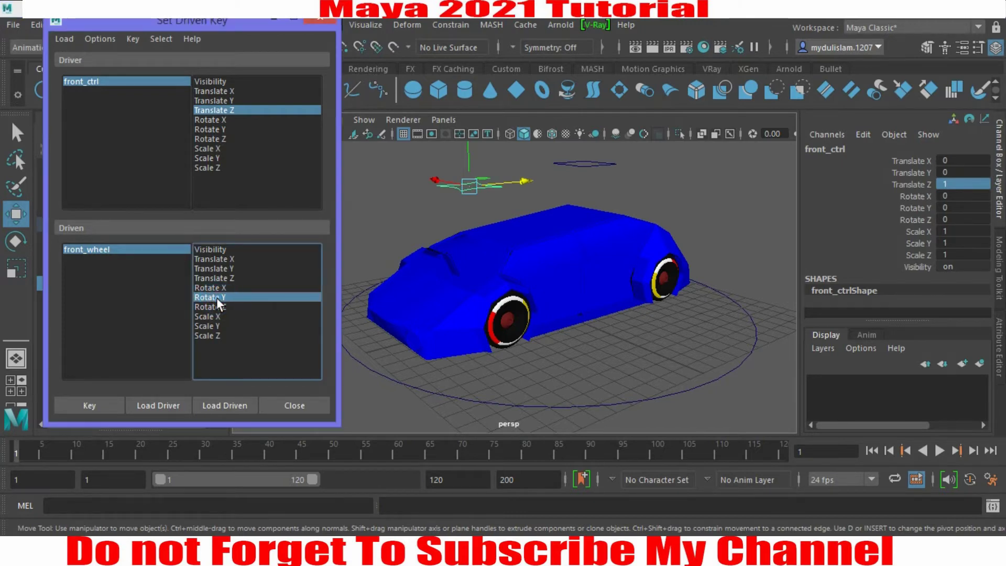
click(141, 249)
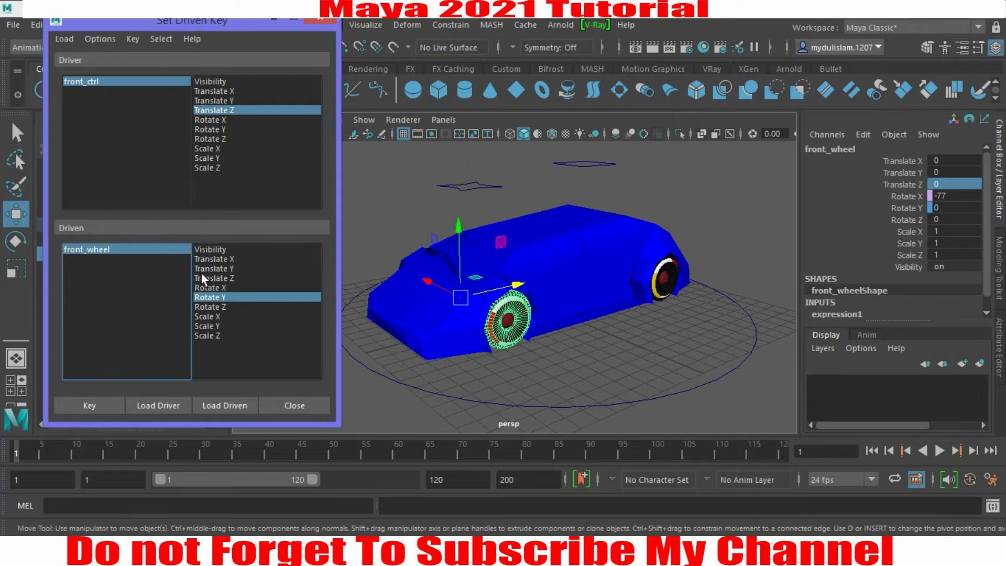
click(227, 297)
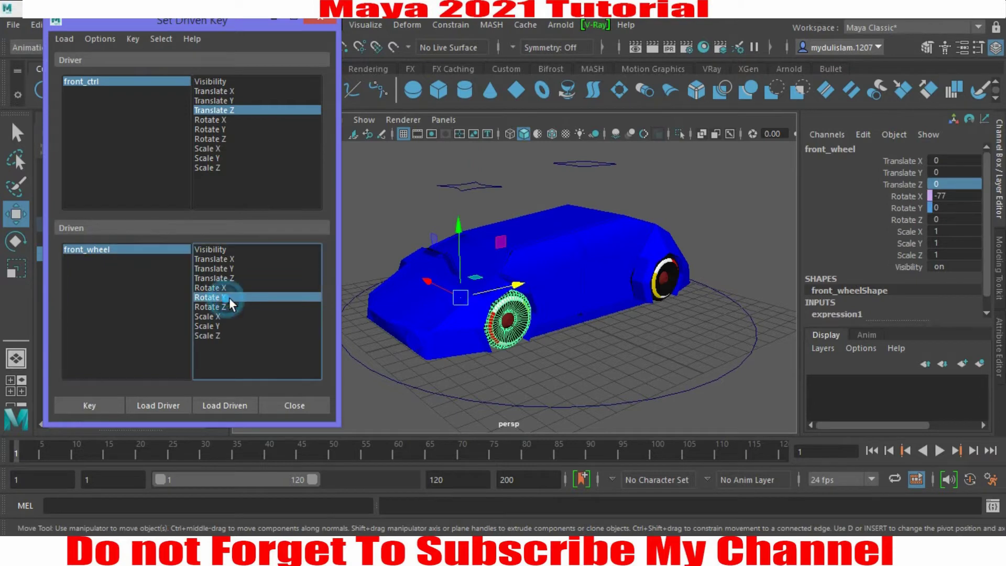
double_click(940, 208)
text(4.3)
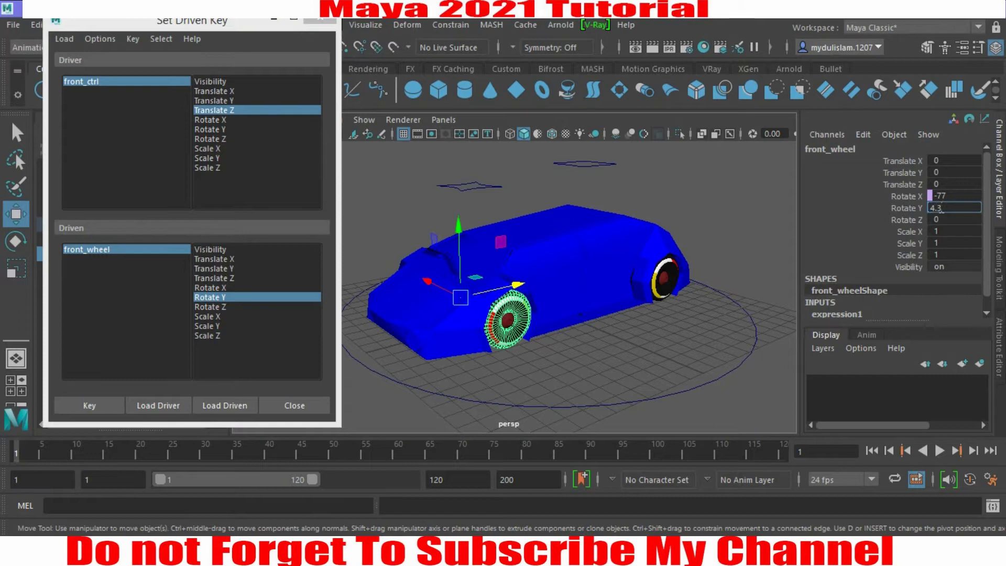
key(Return)
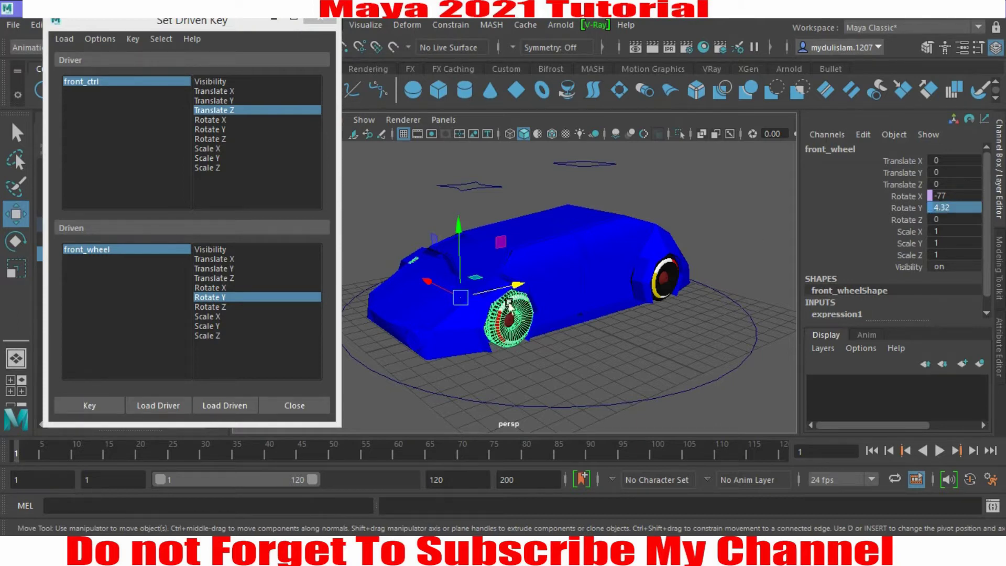
mouse_move(435, 343)
alt+mouse_down()
mouse_move(655, 318)
mouse_move(442, 333)
alt+mouse_up()
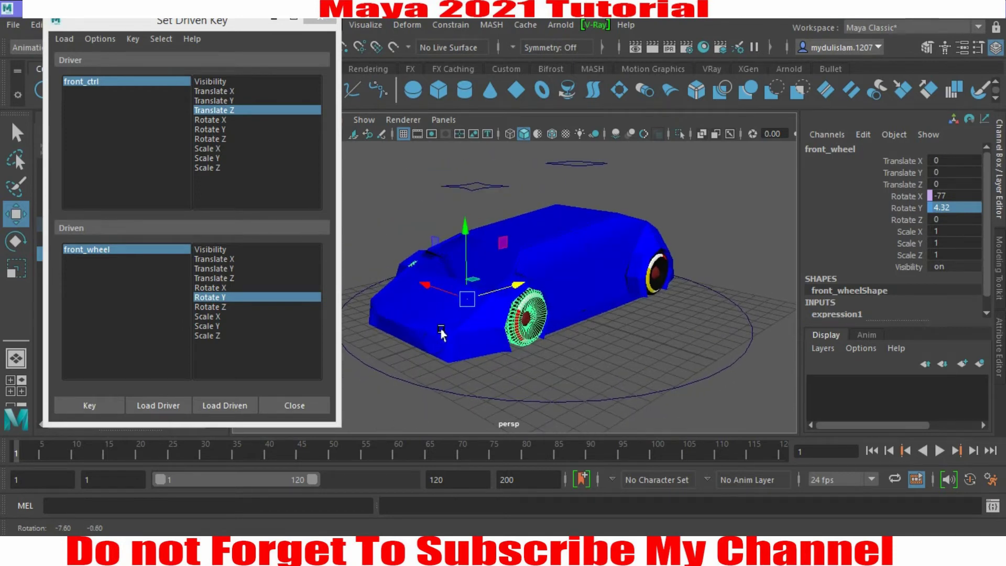
- Key the Translate Z 1 / Rotate Y 4.32 pose, then set front_ctrl Translate Z to -1
click(82, 405)
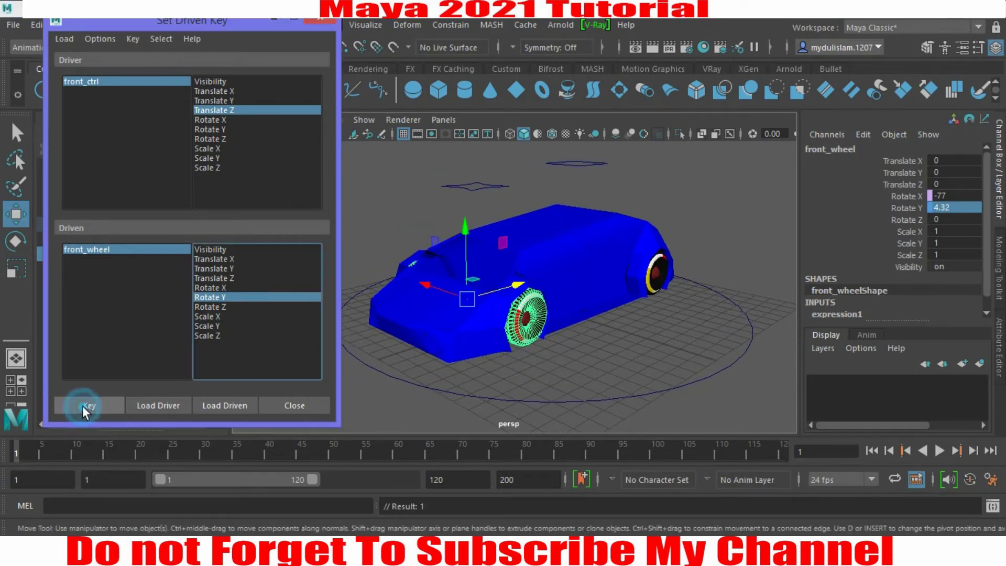
click(111, 80)
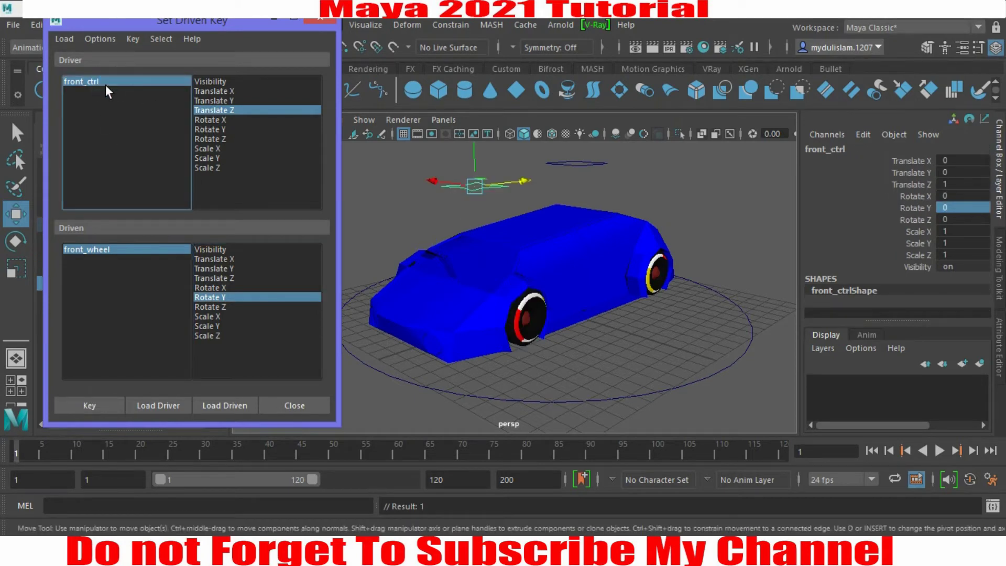
double_click(946, 184)
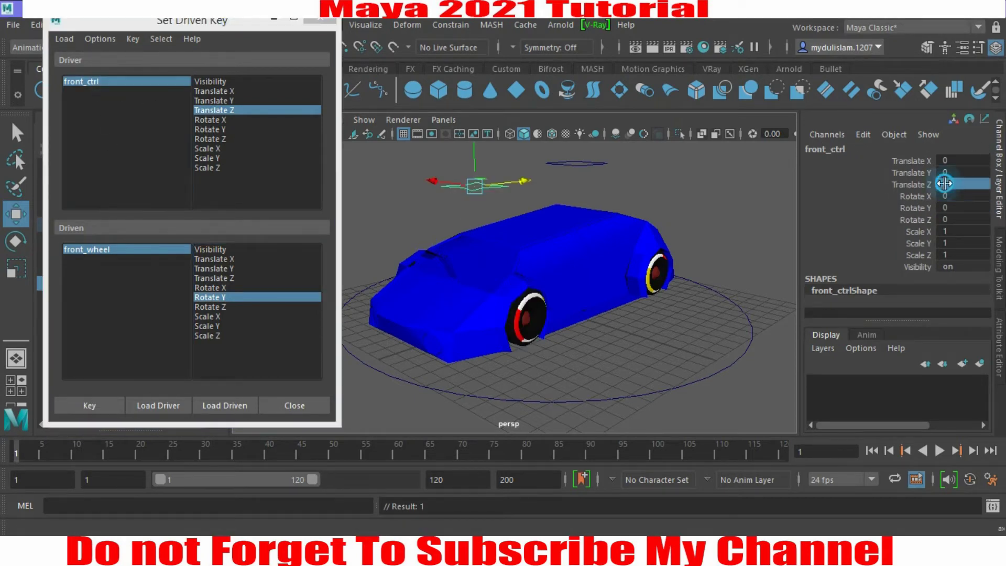
click(940, 183)
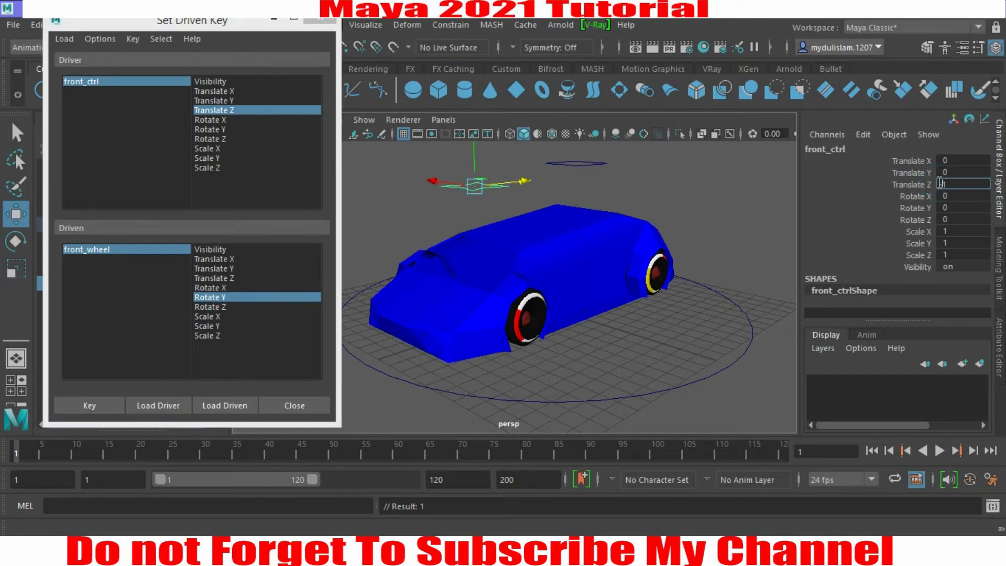
text(-)
key(Return)
- Set front_wheel Rotate Y to -4.32, key it, and minimize Set Driven Key
click(102, 250)
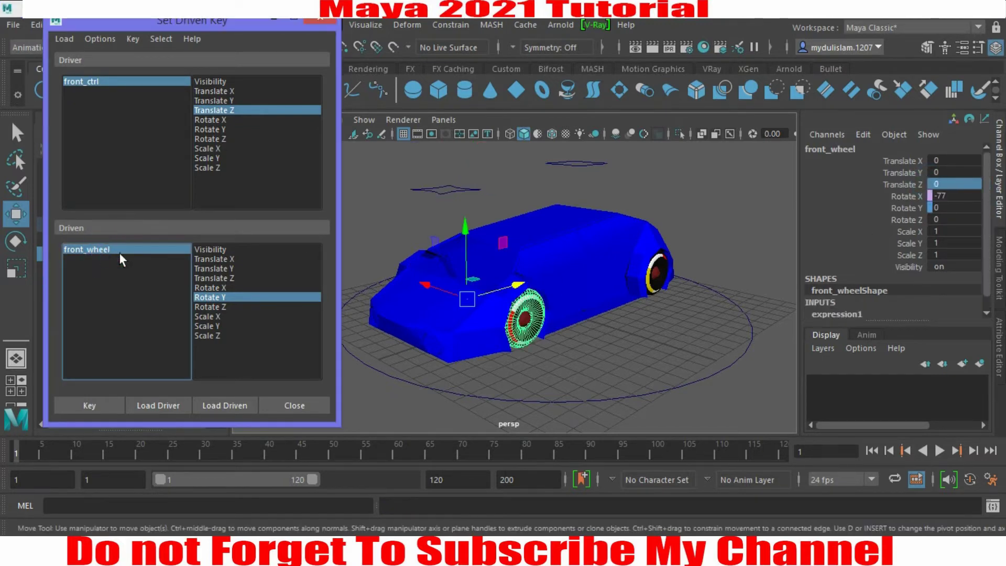
click(241, 296)
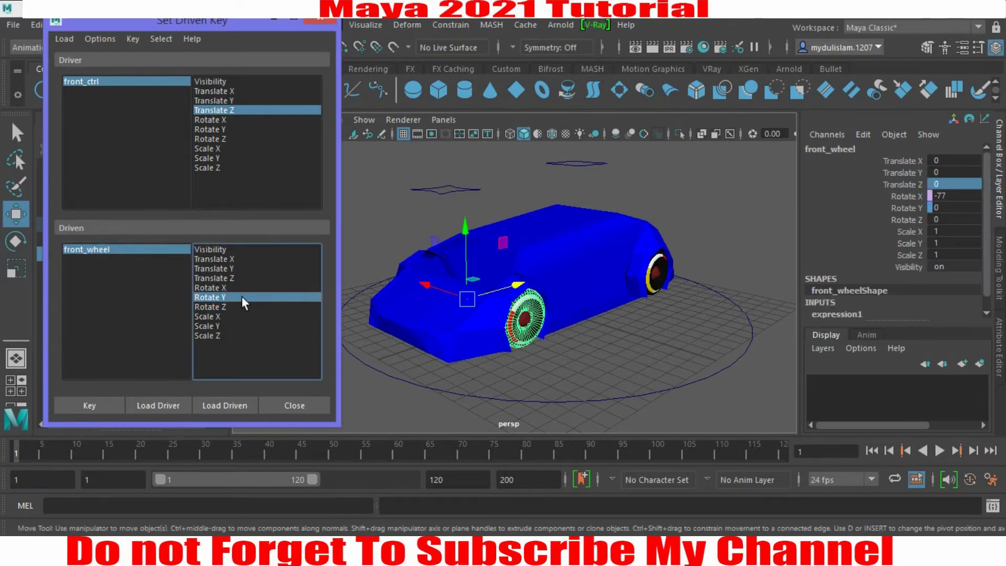
double_click(945, 208)
text(-4.3)
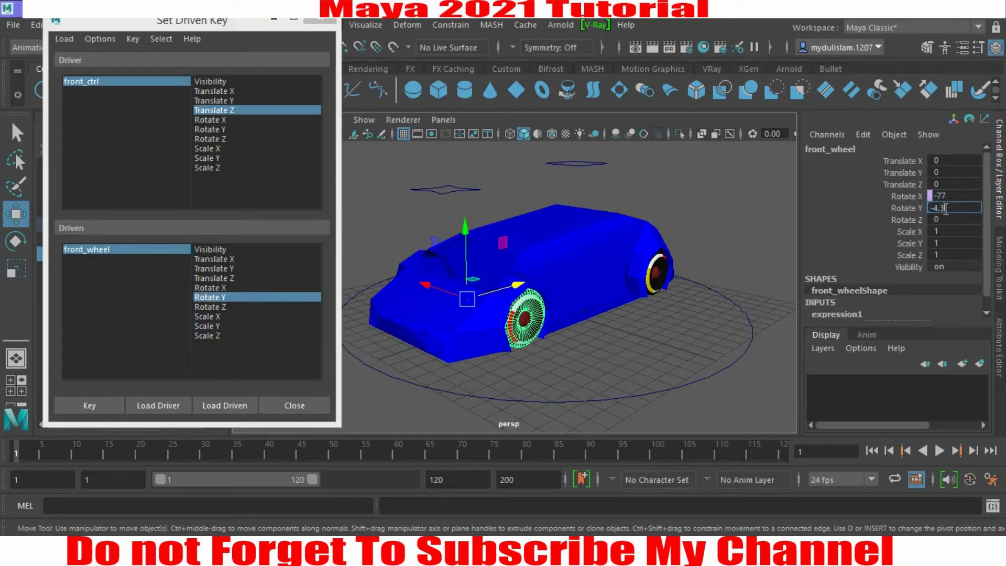
text(2)
key(Return)
click(88, 402)
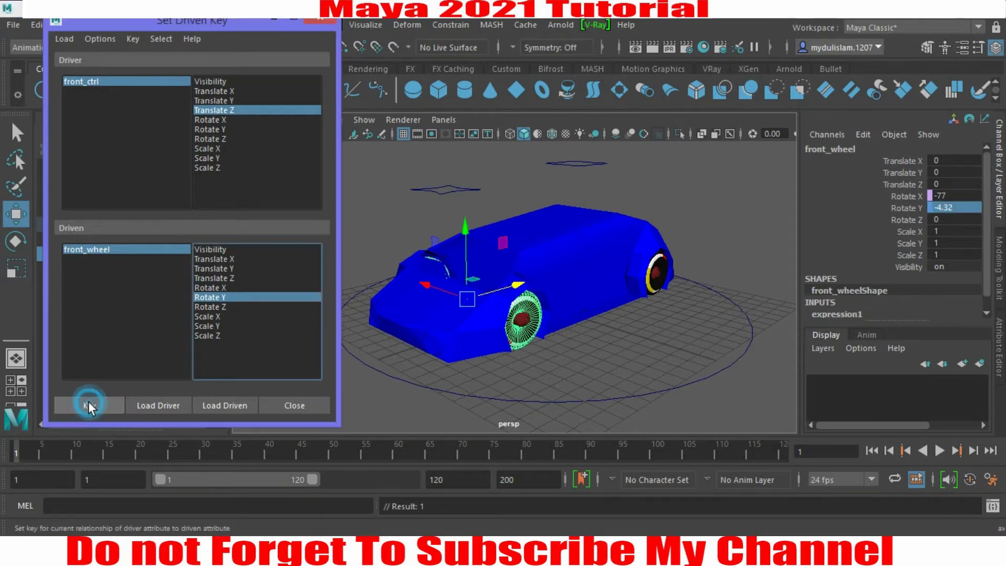
click(273, 20)
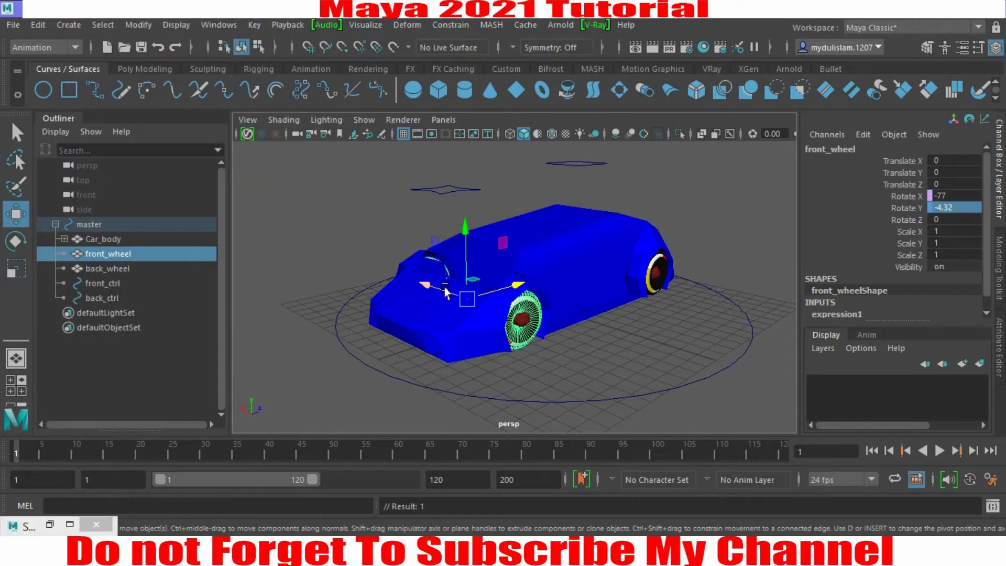
- Test the front-wheel steering with front_ctrl, then select back_ctrl and restore Set Driven Key
click(441, 190)
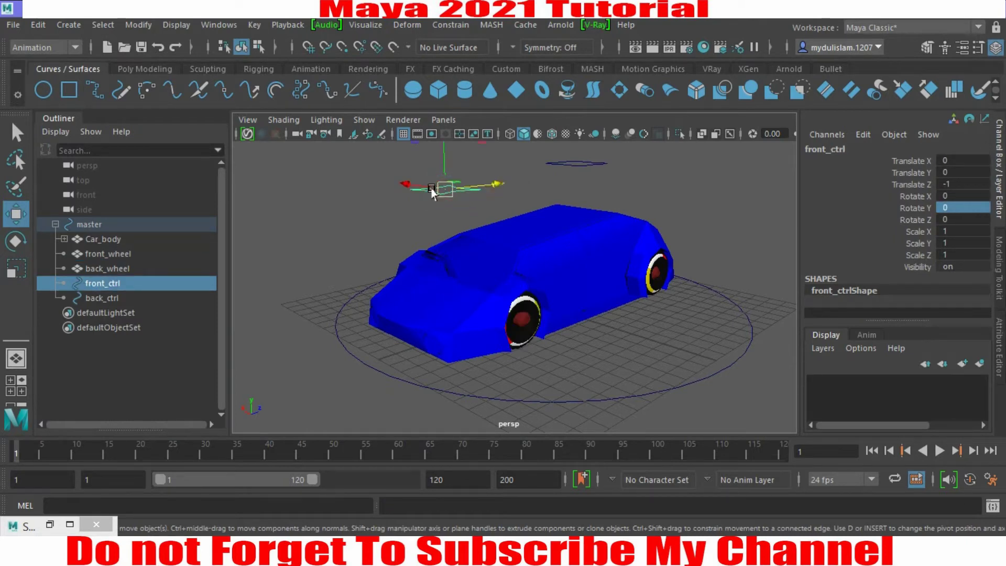
mouse_move(487, 189)
mouse_down()
mouse_move(463, 216)
mouse_move(521, 223)
mouse_move(475, 269)
mouse_move(532, 276)
mouse_move(498, 219)
mouse_up()
key(ctrl+a)
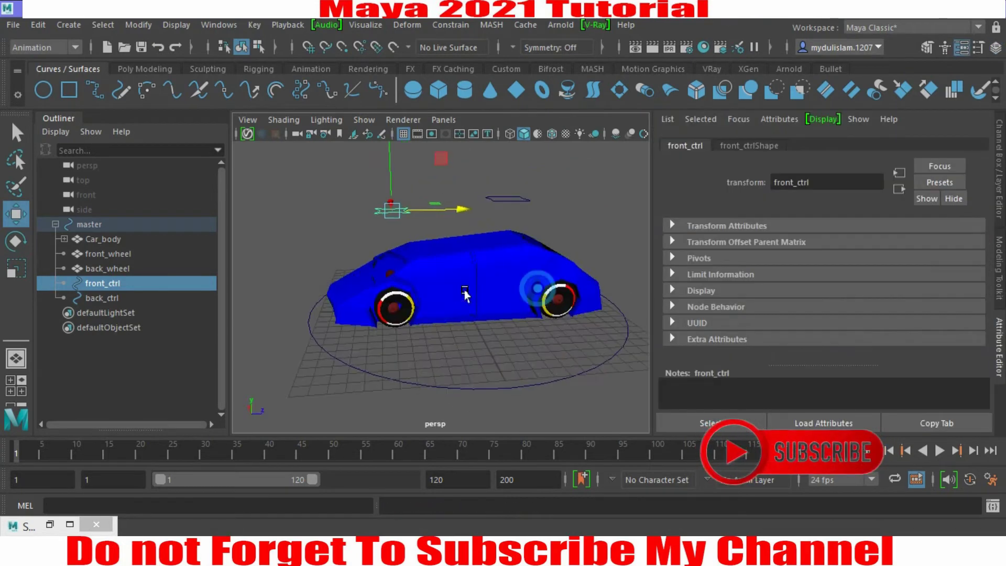
click(506, 200)
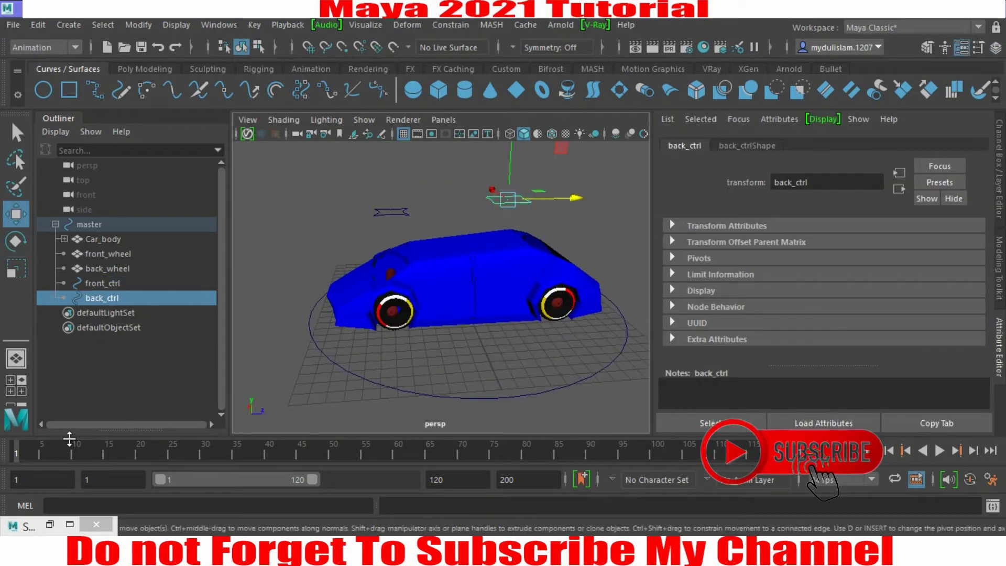
click(50, 525)
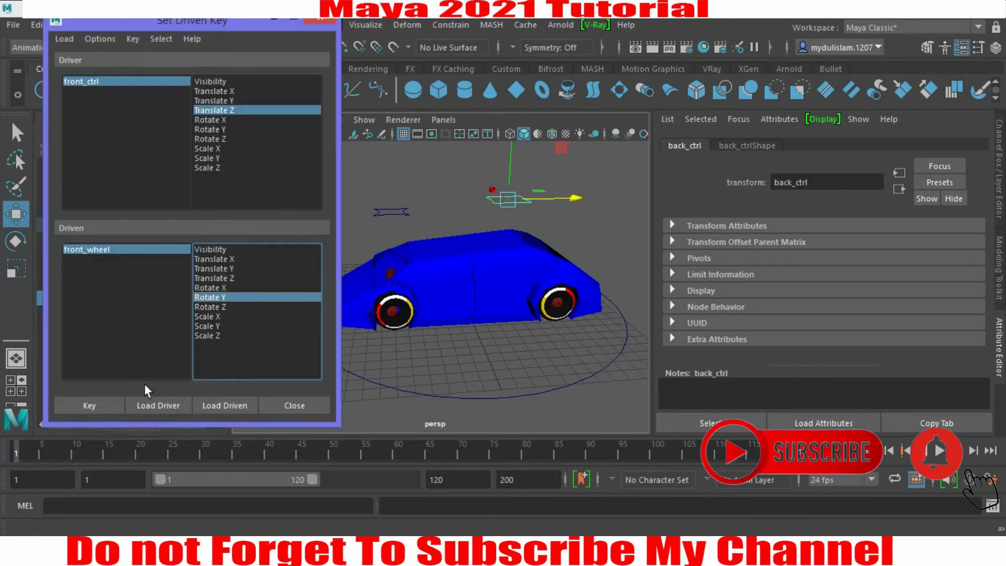
- Load back_ctrl as the driver and Car_body as the driven object
click(151, 404)
drag(151, 21, 269, 21)
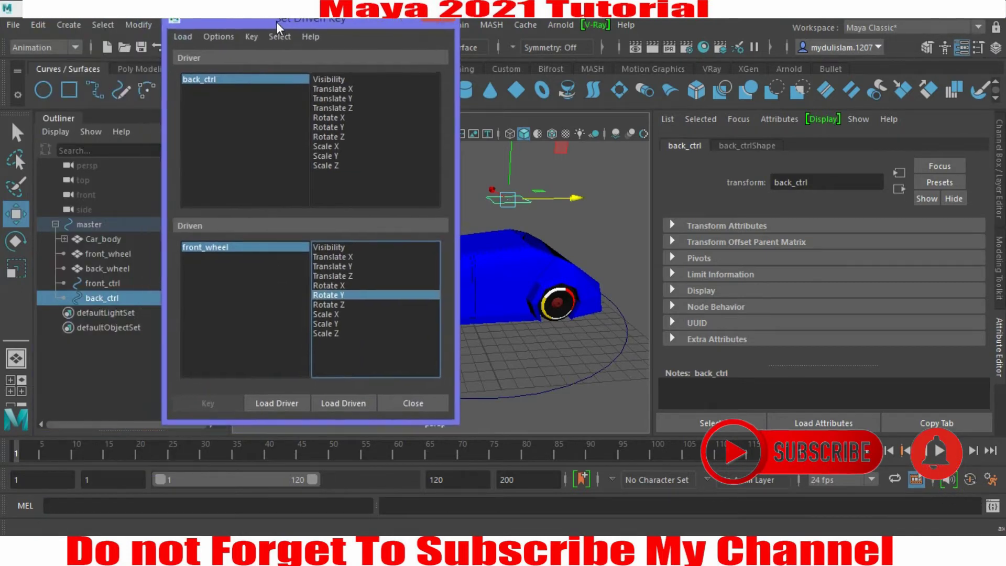
click(90, 239)
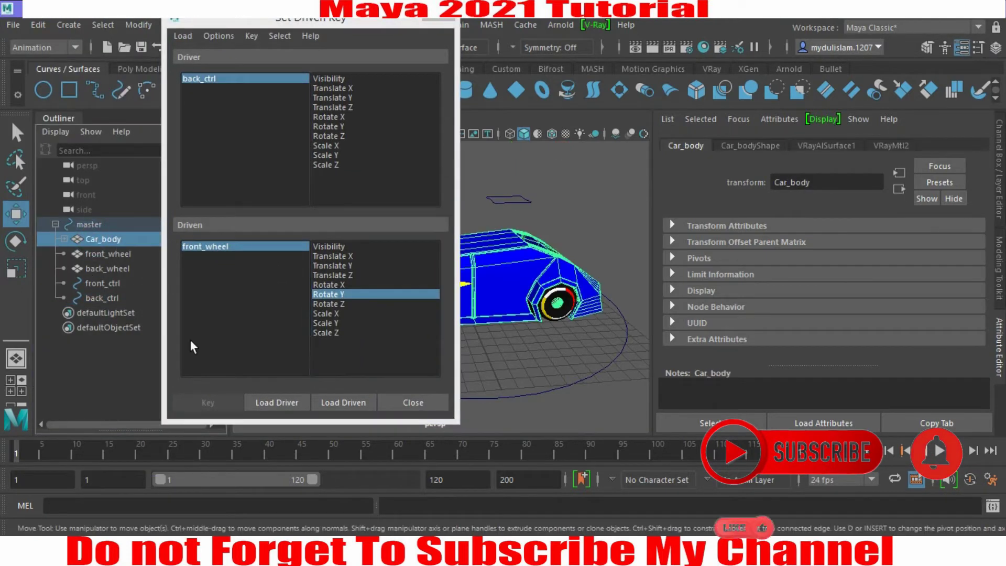
click(331, 402)
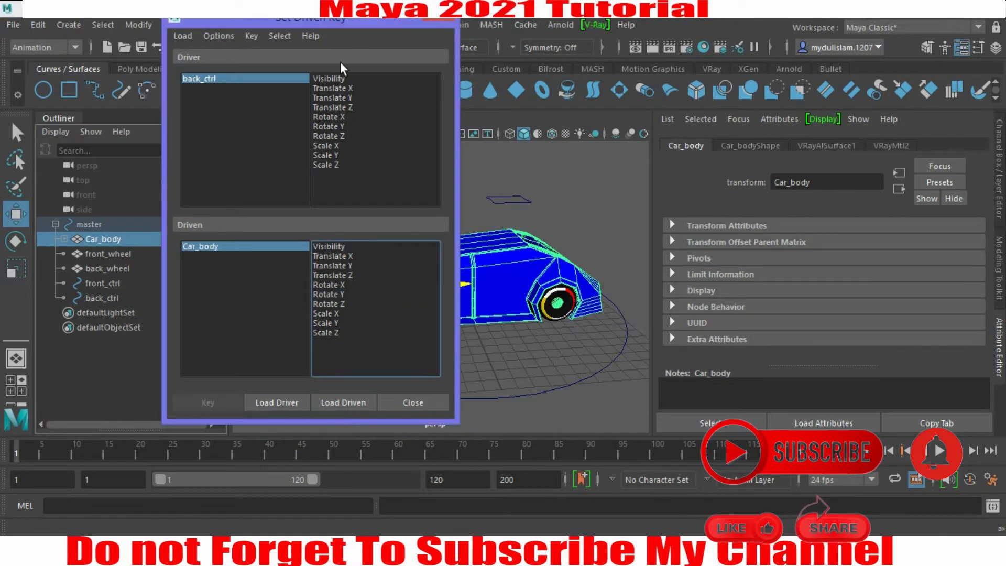
click(388, 21)
click(493, 203)
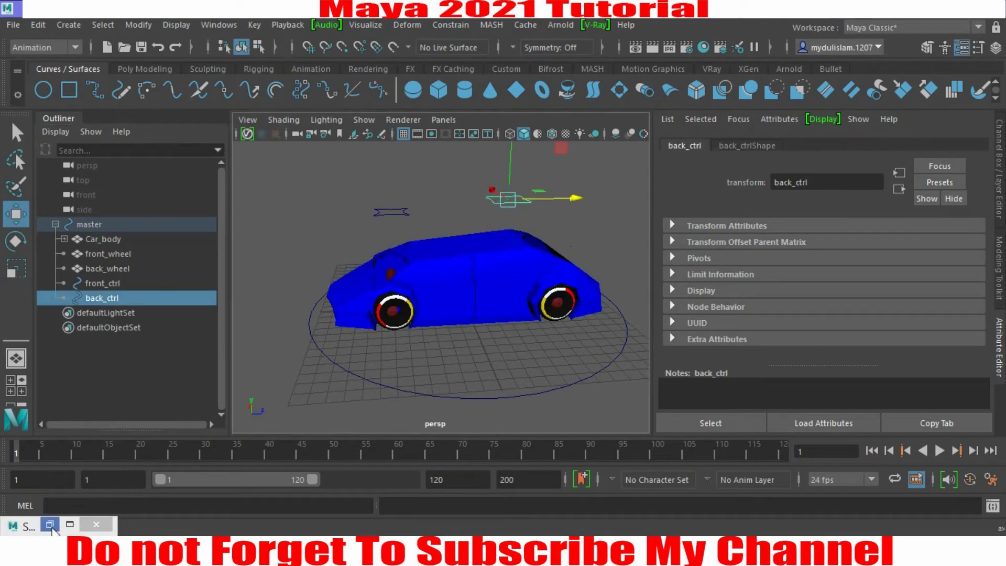
click(24, 526)
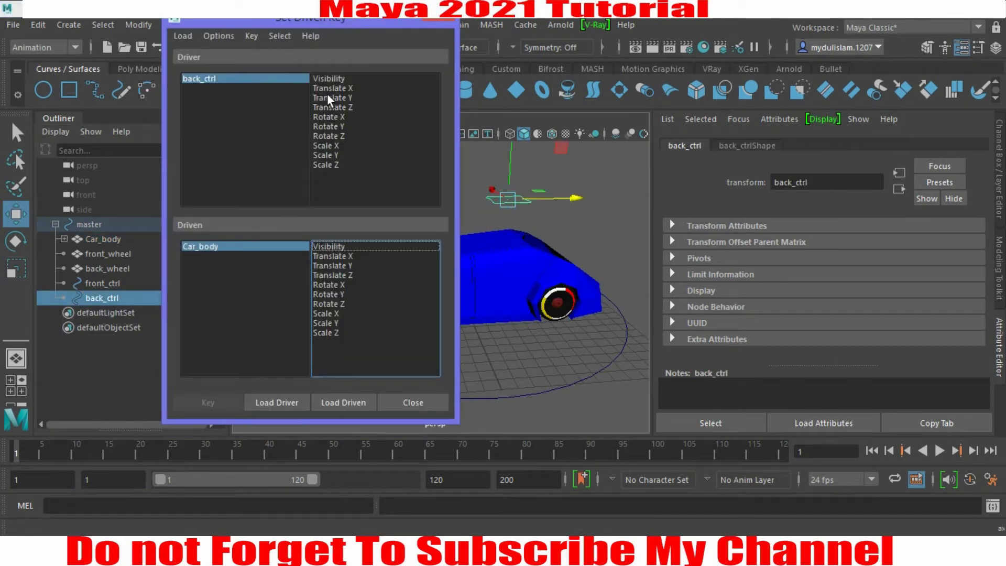
- Key back_ctrl Translate Z against Car_body's Translate X through Scale Z at rest
click(338, 107)
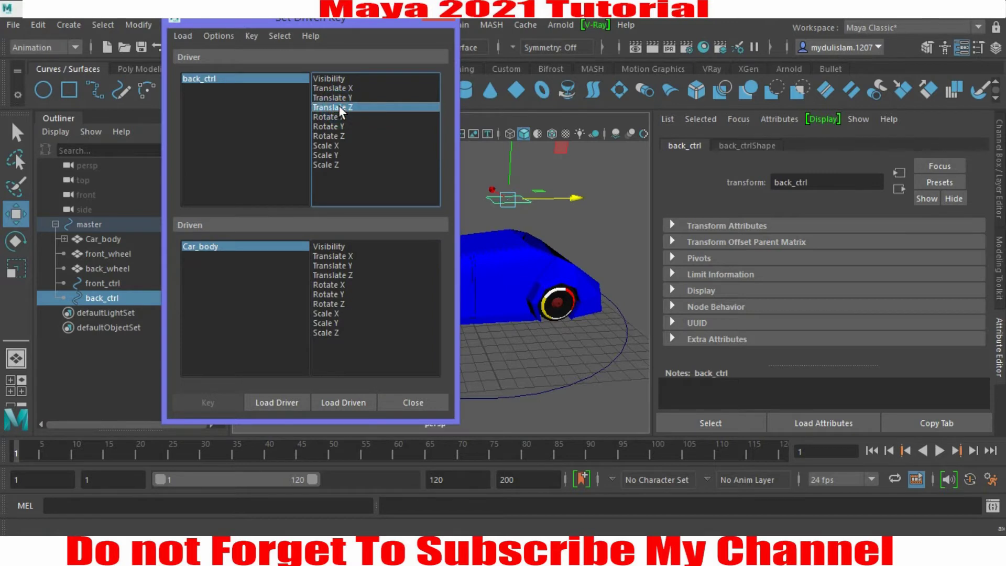
drag(334, 256, 322, 330)
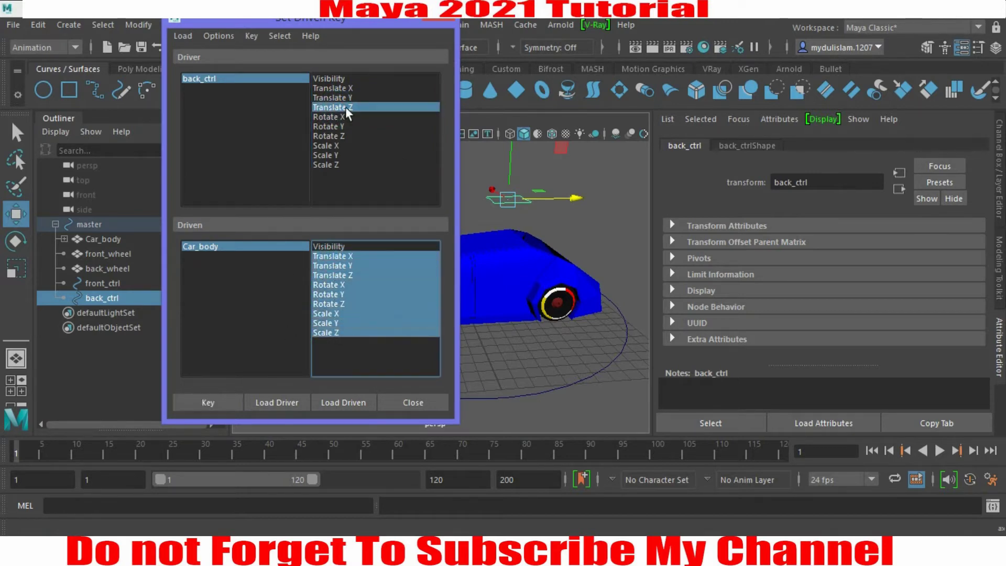
click(204, 404)
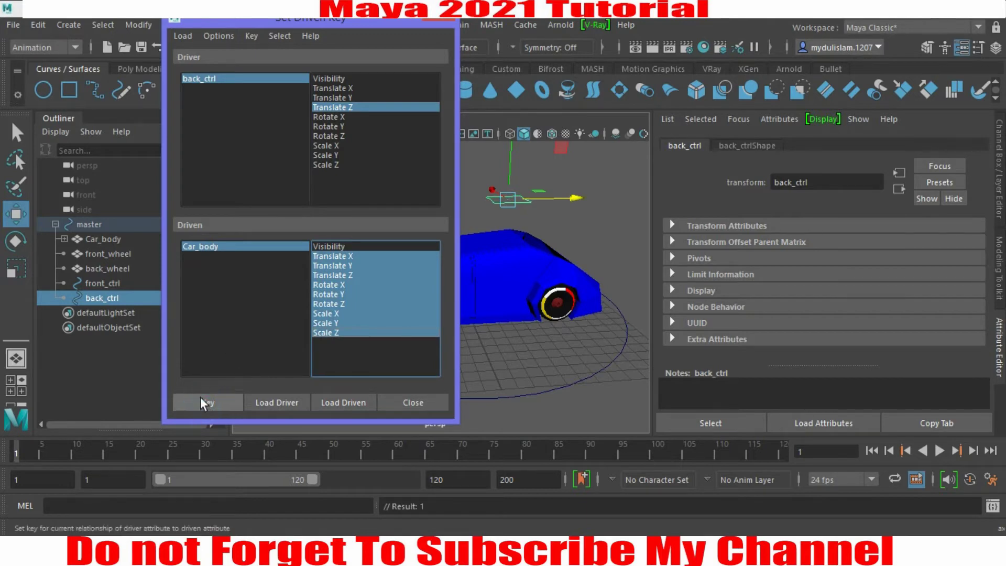
click(389, 21)
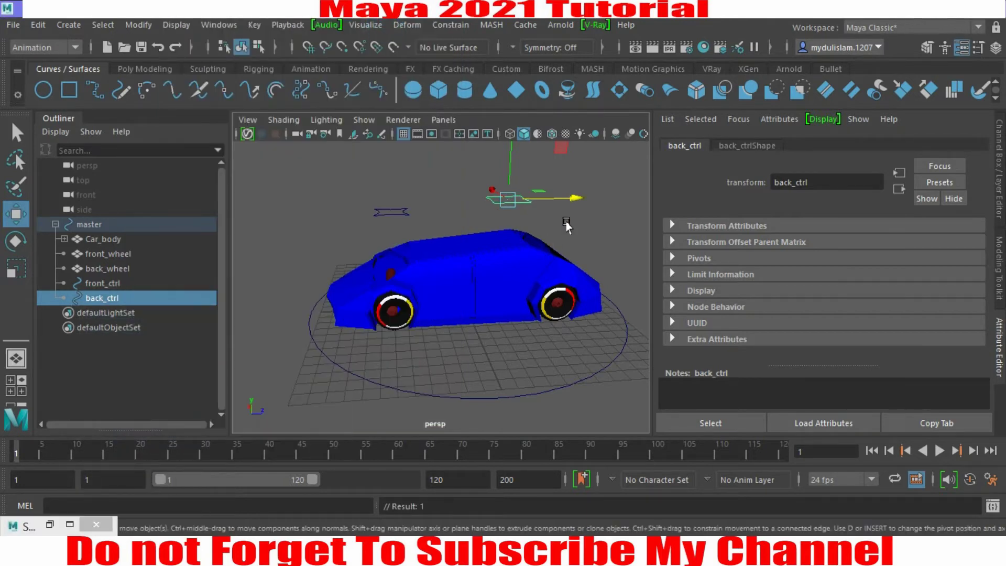
- Set back_ctrl's Translate Z to 1 in the Channel Box
drag(575, 201, 560, 209)
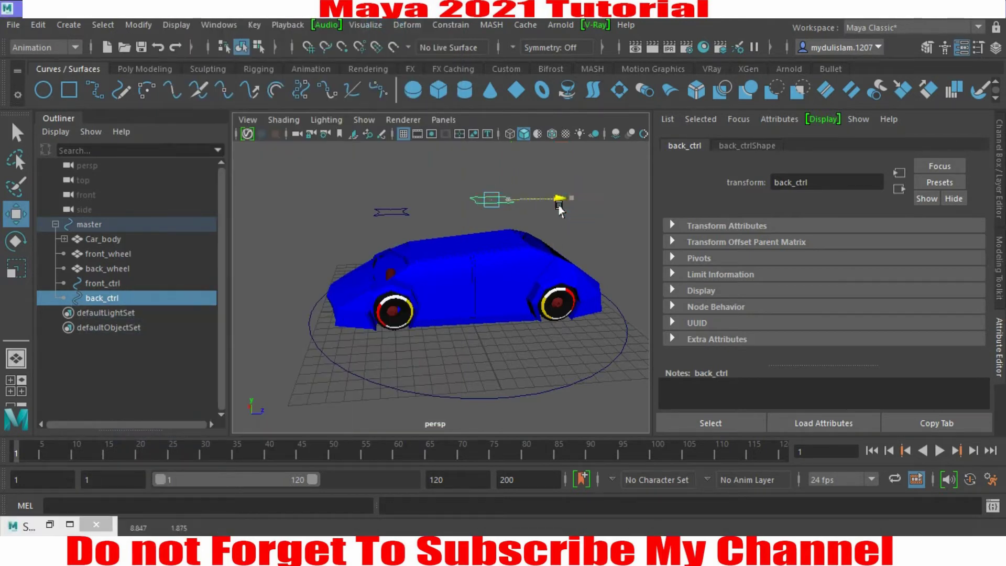
click(999, 163)
double_click(953, 183)
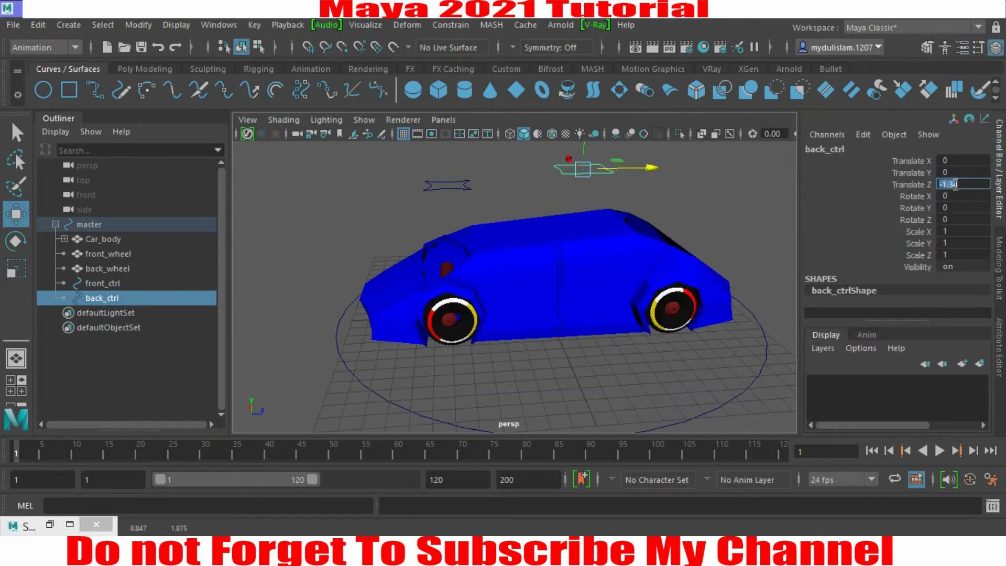
text(1)
key(Return)
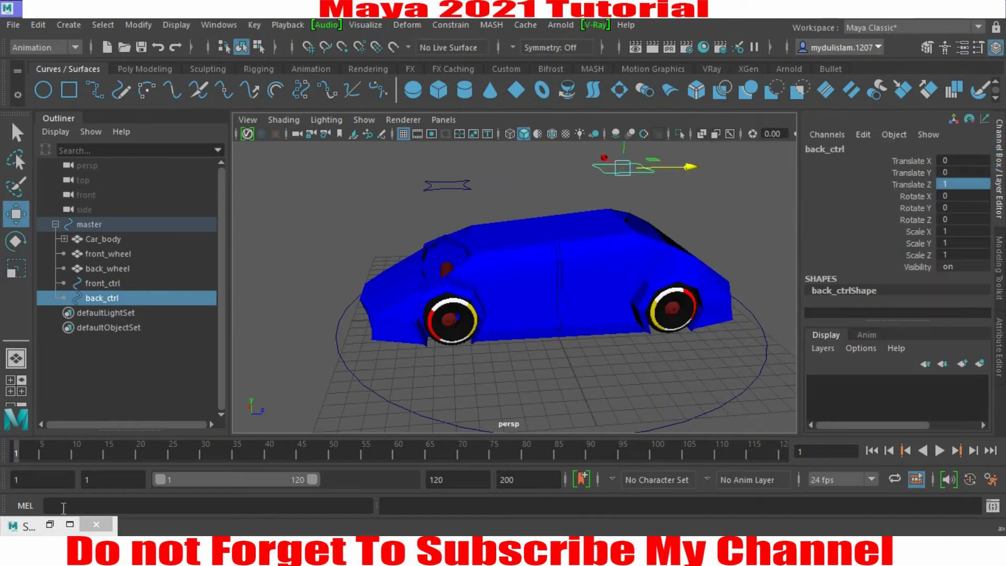
- Select Car_body and test-tilt it on X, then undo
click(49, 527)
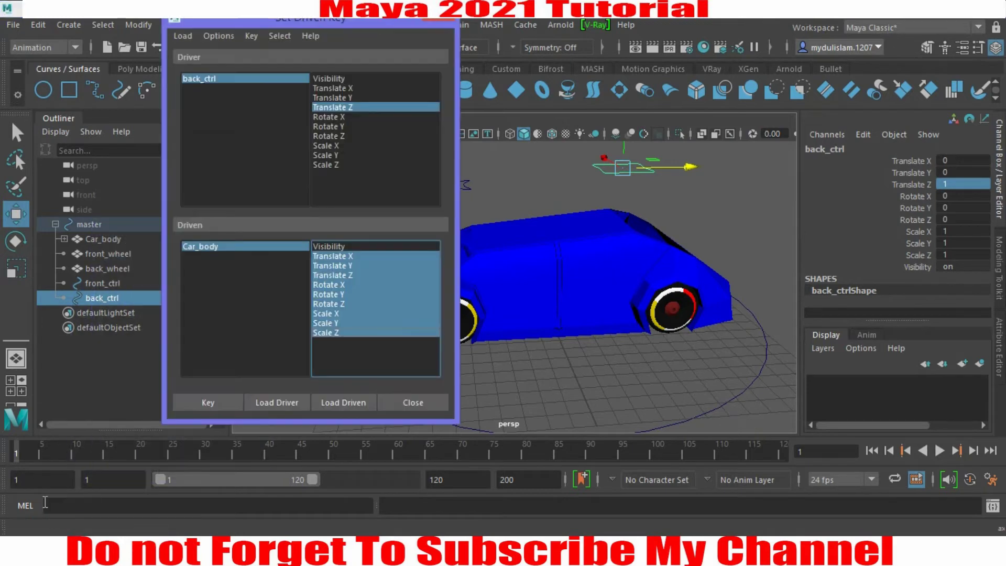
click(237, 248)
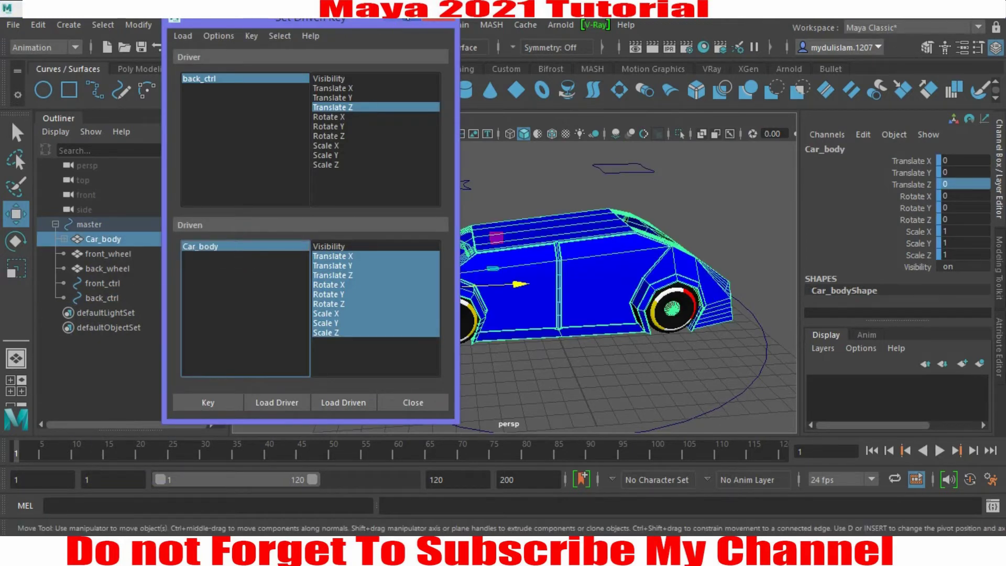
click(399, 20)
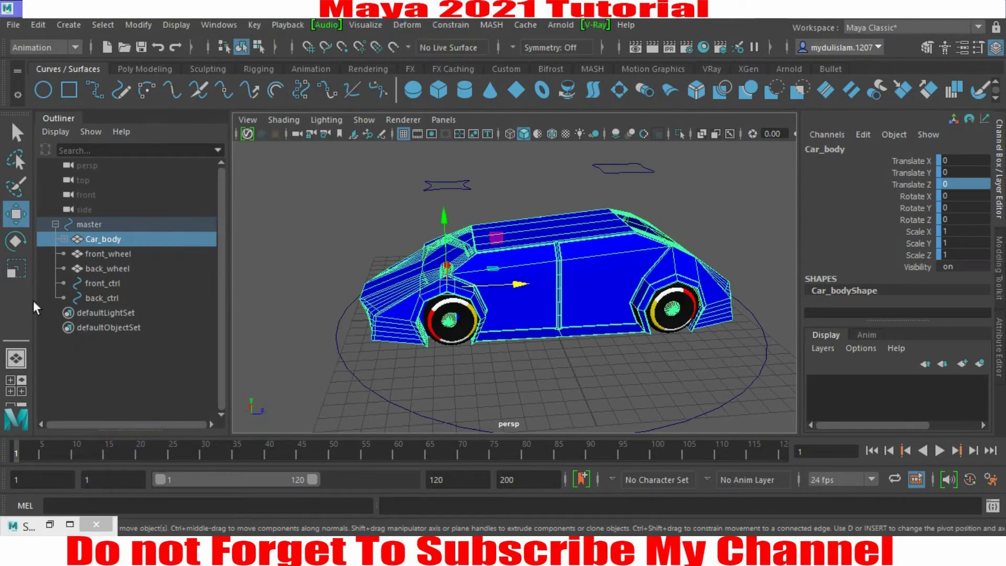
click(10, 244)
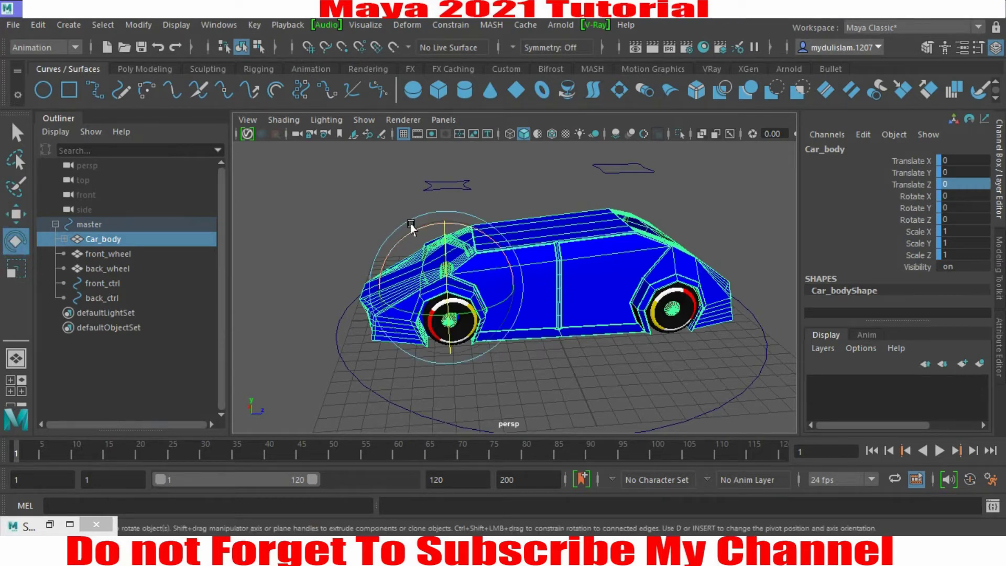
drag(410, 224, 409, 235)
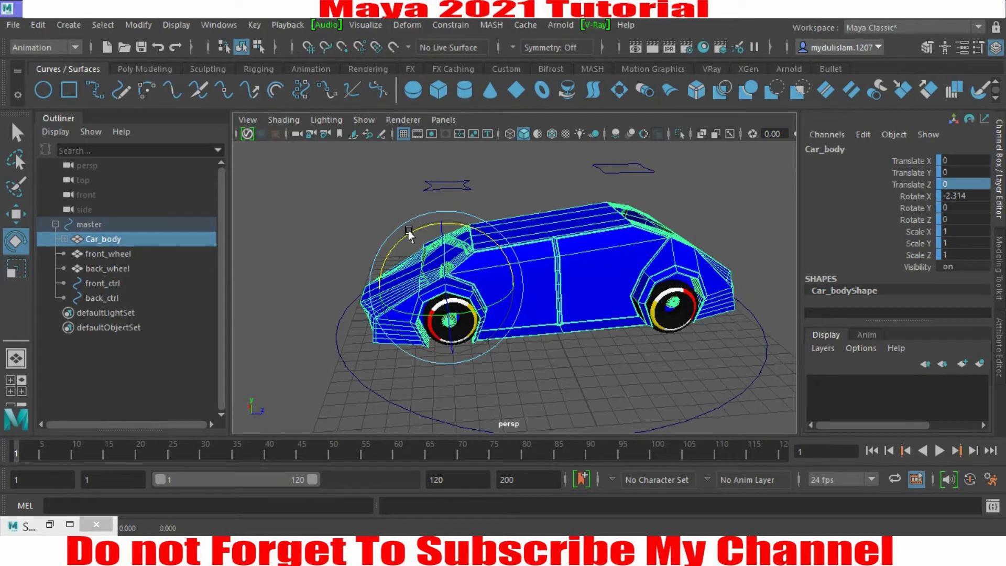
key(ctrl+z)
- Centre Car_body's pivot and tilt it to Rotate X -1.726
click(140, 27)
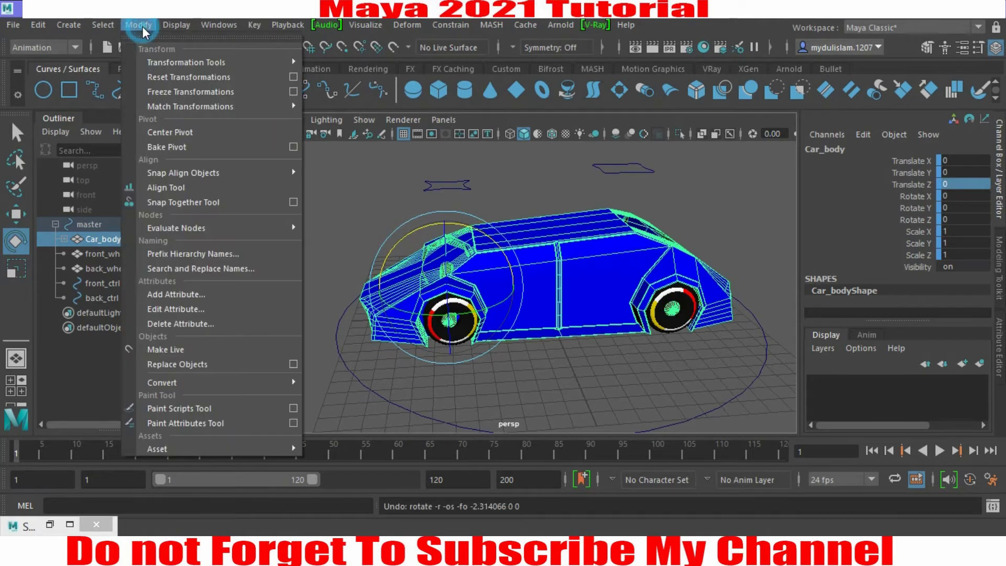
click(181, 129)
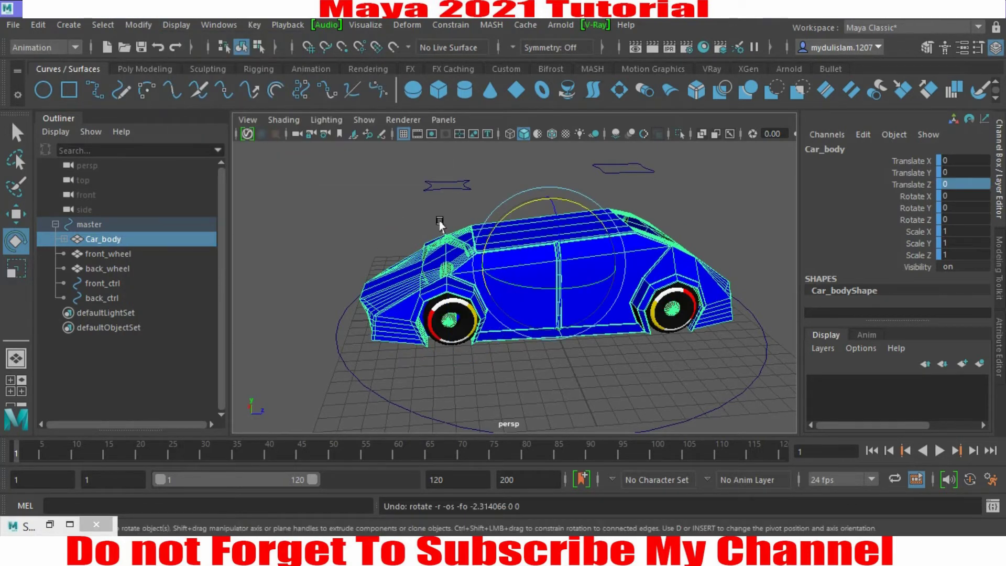
click(522, 204)
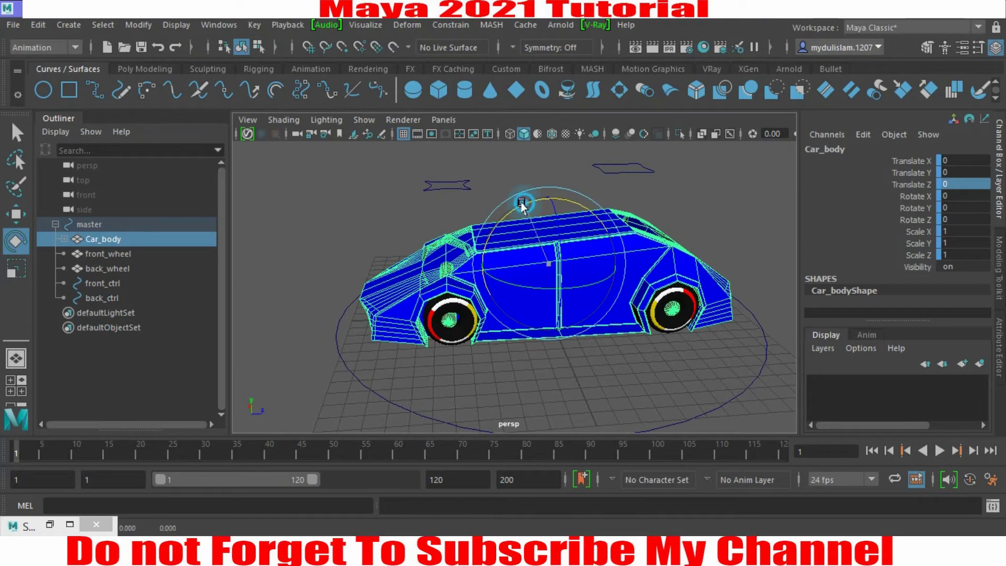
drag(523, 204, 518, 209)
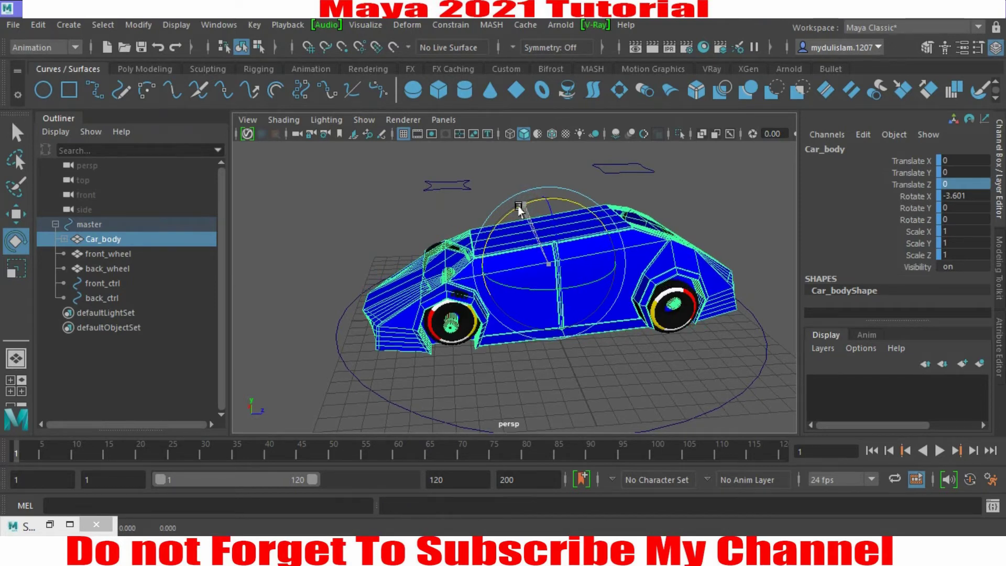
drag(518, 209, 522, 208)
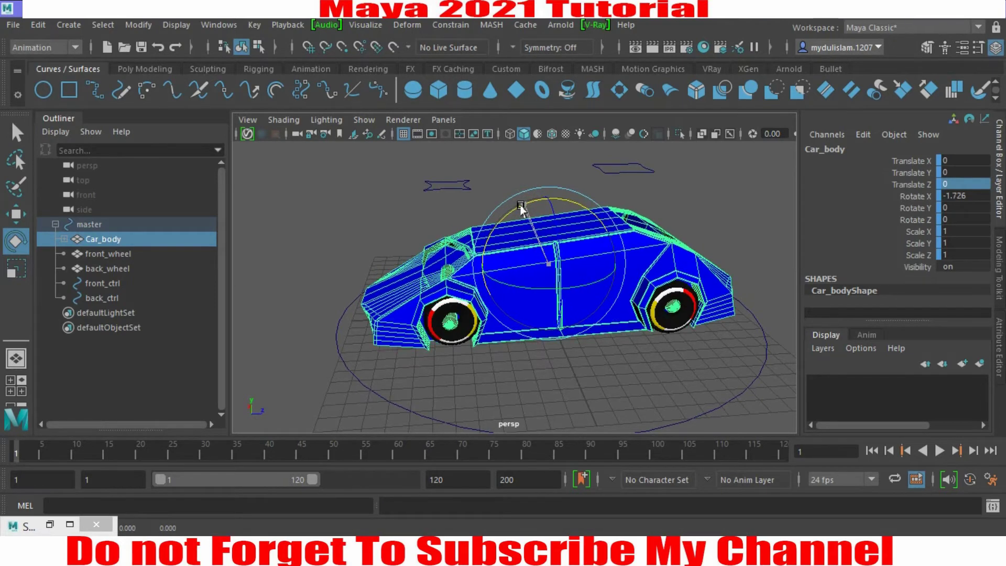
- Key the tilted body pose, then set back_ctrl Translate Z to -1
click(49, 524)
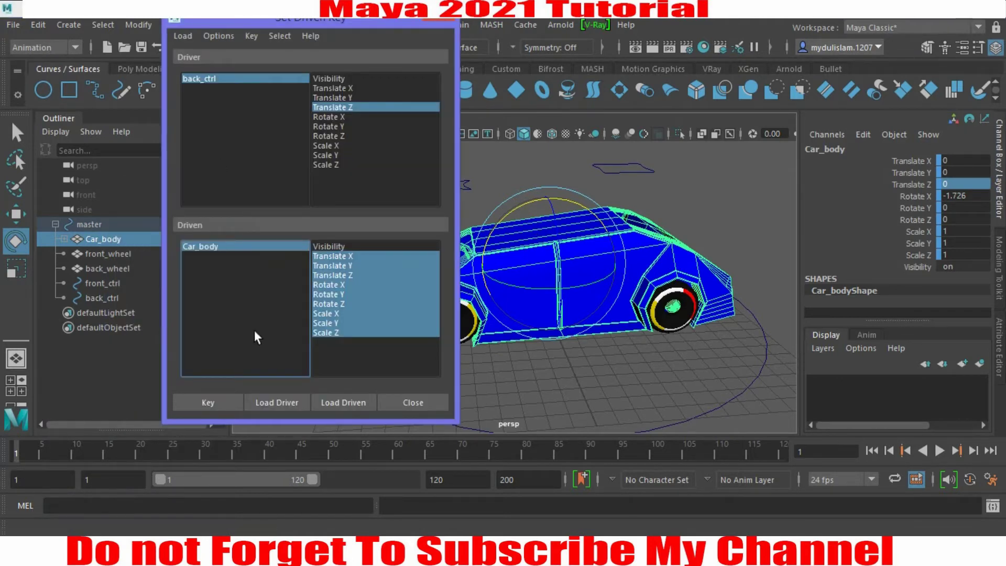
click(225, 401)
click(231, 79)
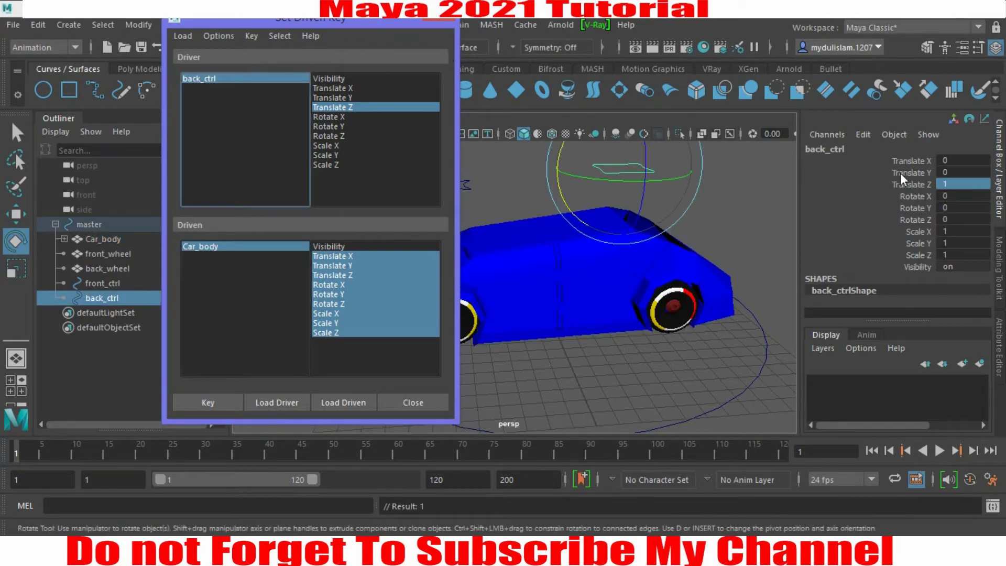
click(939, 183)
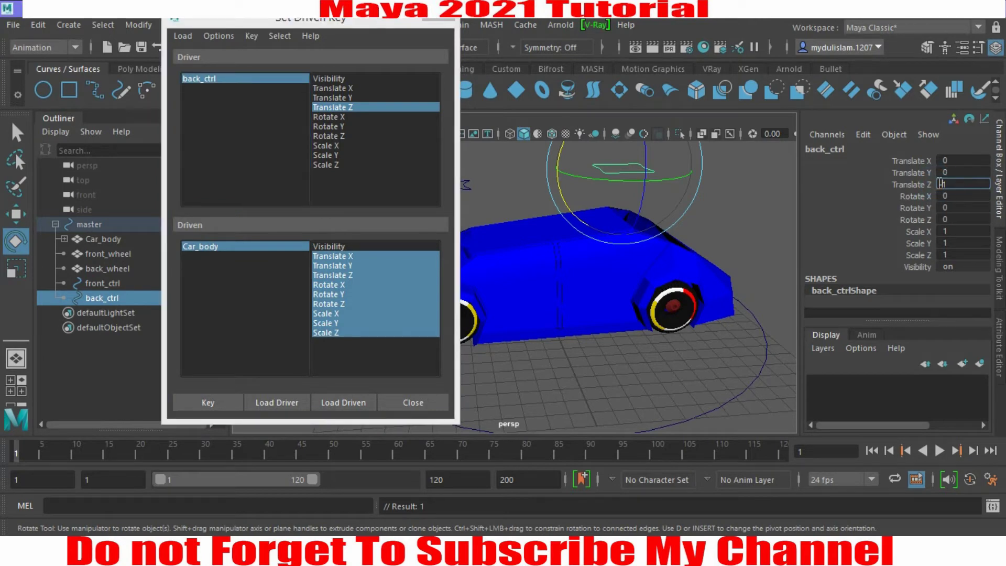
key(Return)
- Tilt Car_body the other way to Rotate X 3.439 and key it
click(250, 246)
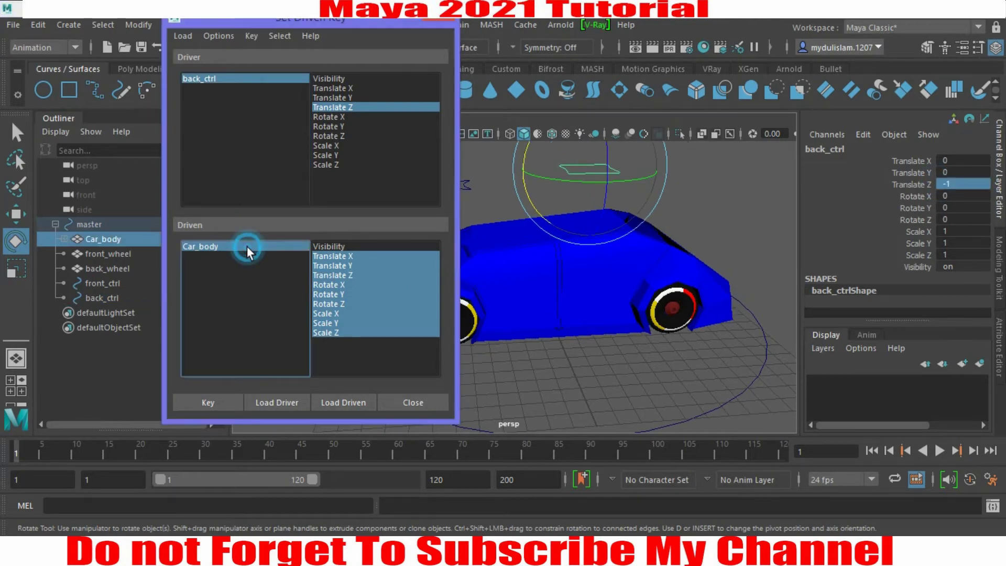
click(423, 20)
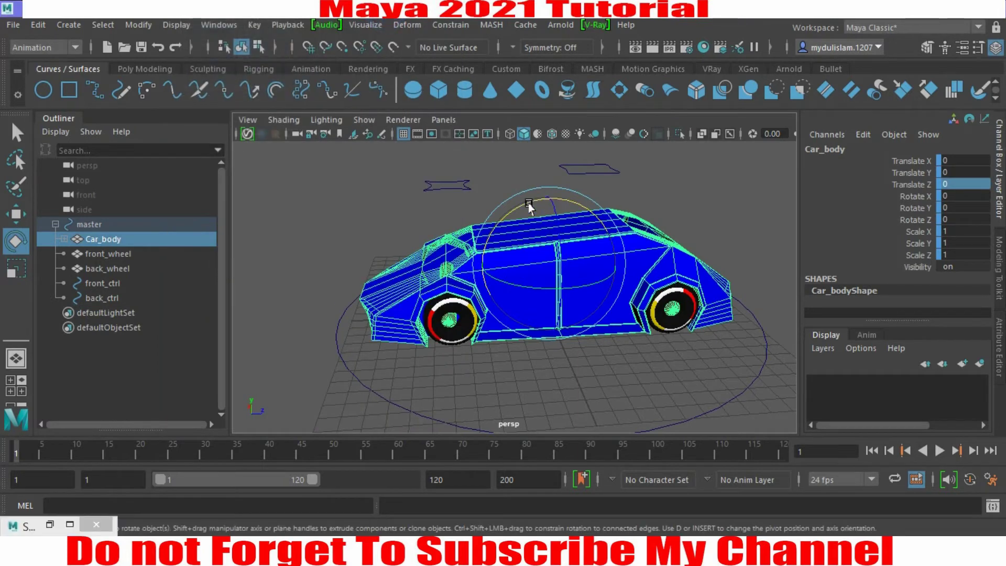
drag(516, 204, 518, 209)
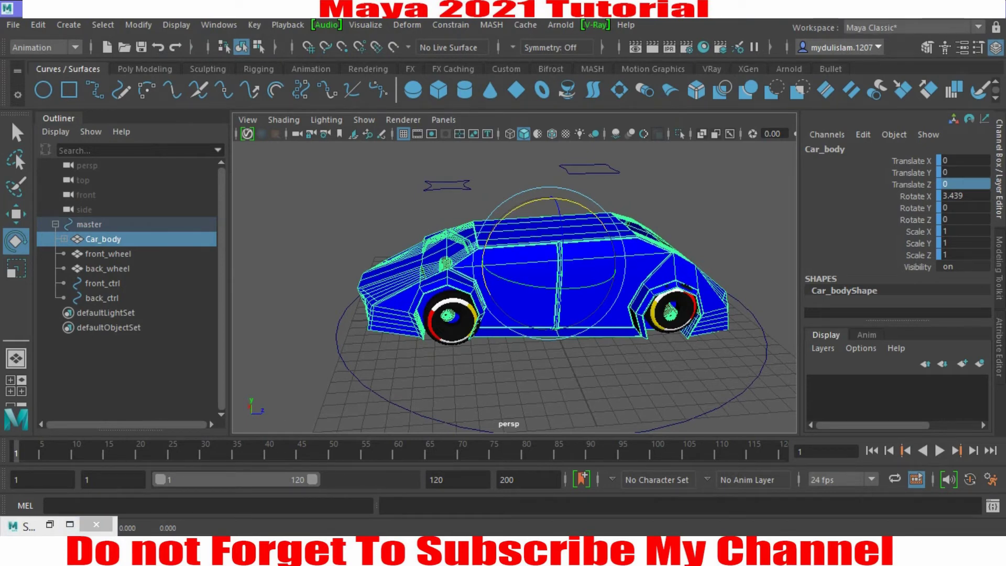
click(49, 524)
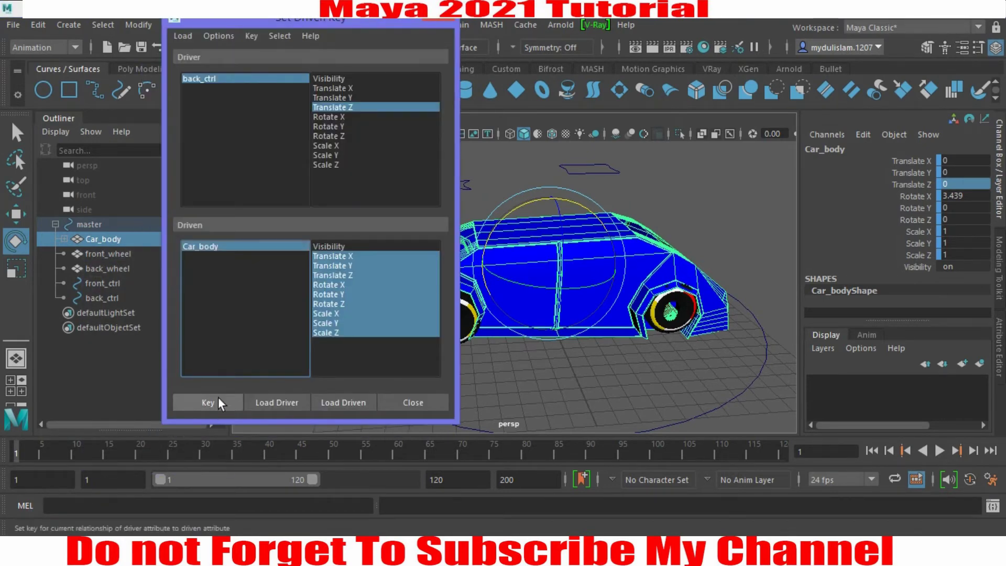
click(212, 401)
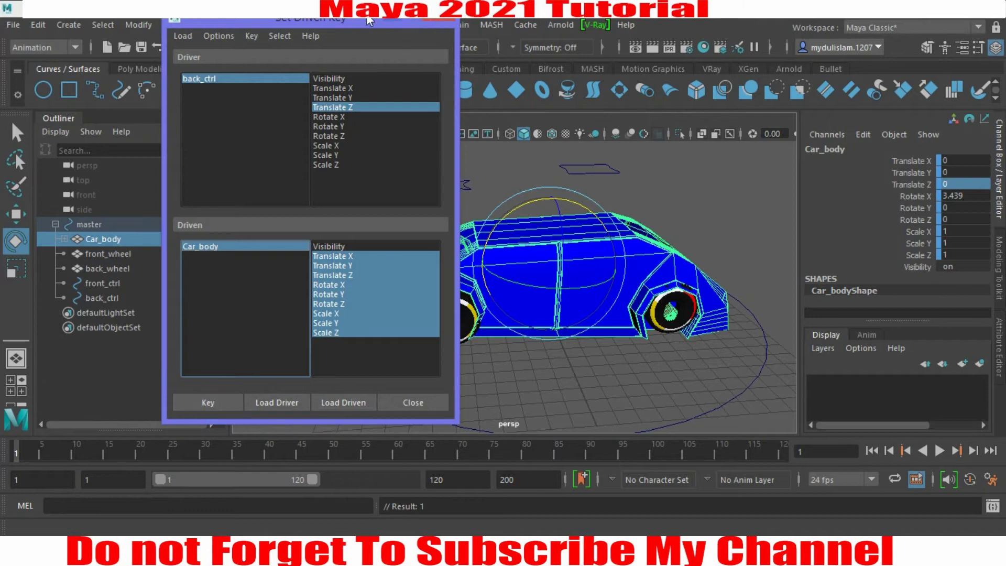
click(282, 77)
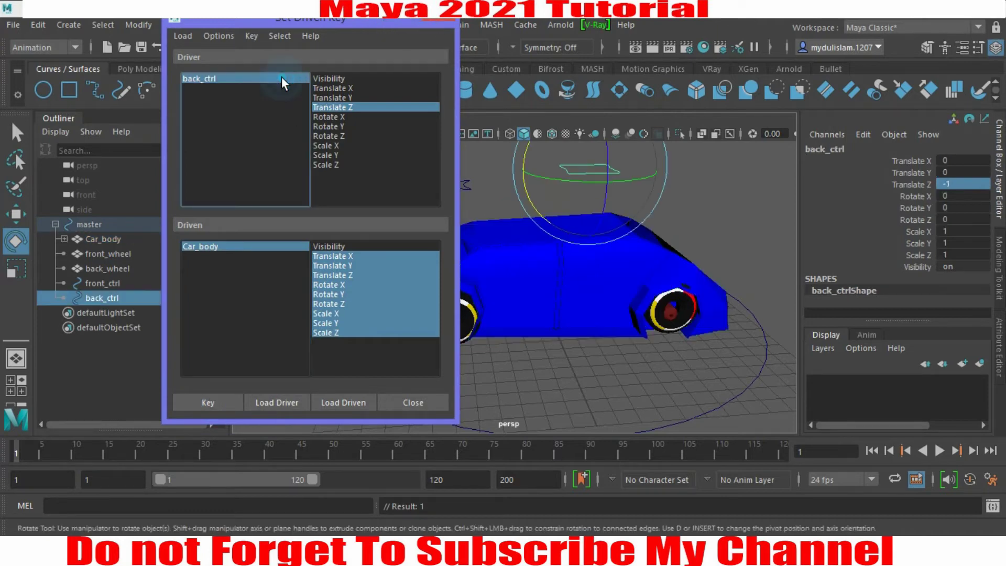
click(385, 21)
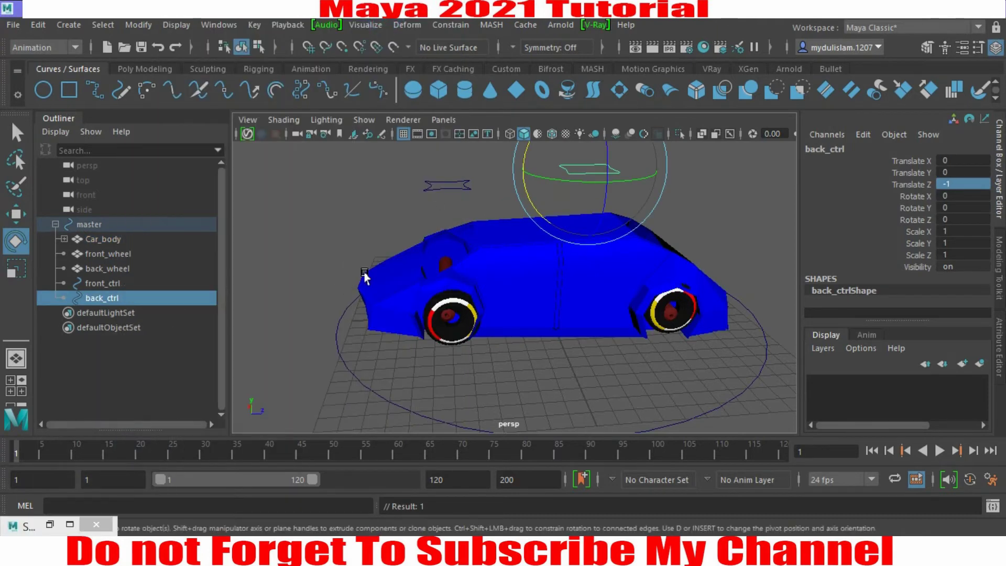
- Test-move back_ctrl along X from a low side view, undo, and restore Set Driven Key
alt+drag(406, 249, 510, 257)
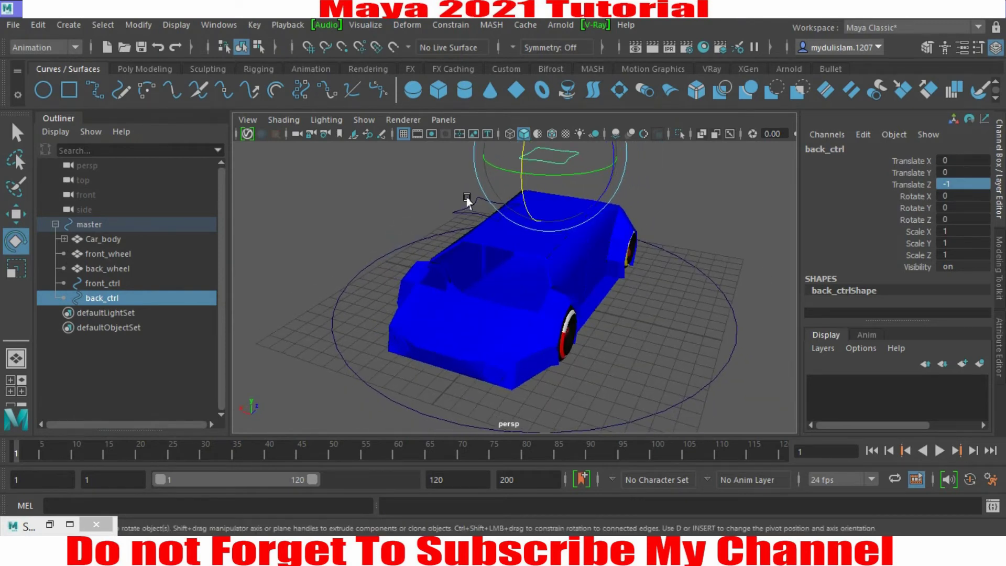
mouse_move(468, 204)
alt+mouse_down()
mouse_move(435, 271)
mouse_move(431, 252)
alt+mouse_up()
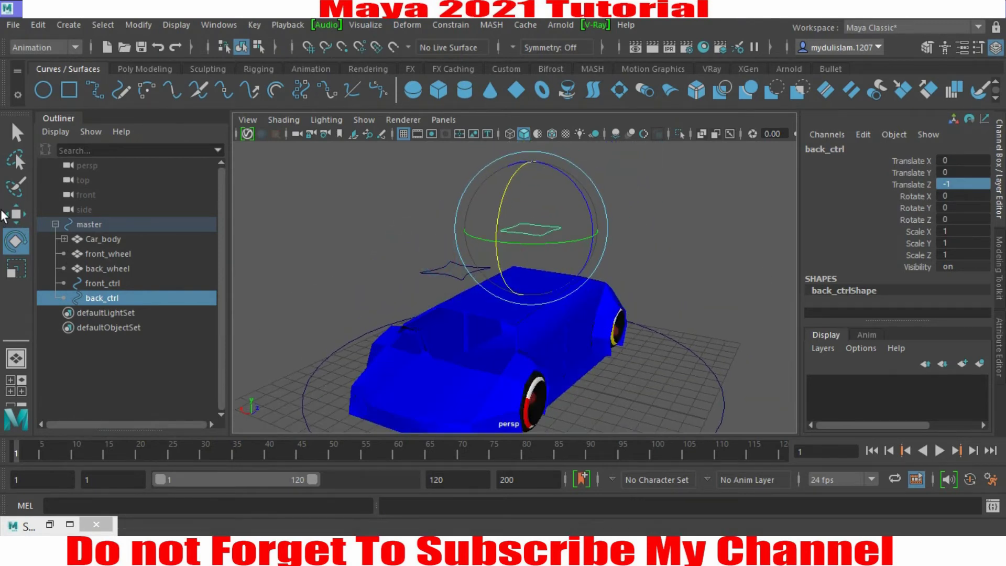
key(w)
drag(472, 225, 463, 226)
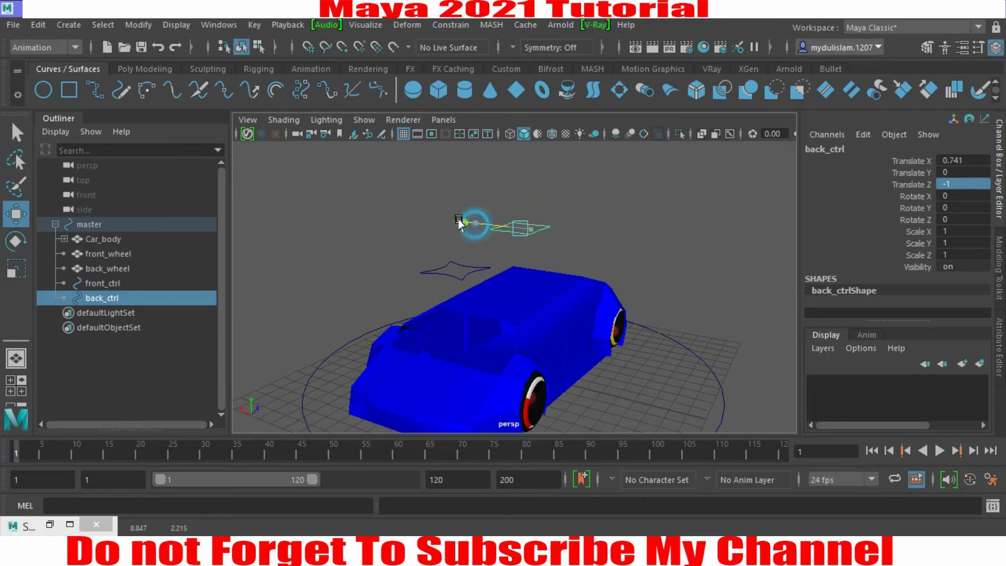
key(ctrl+z)
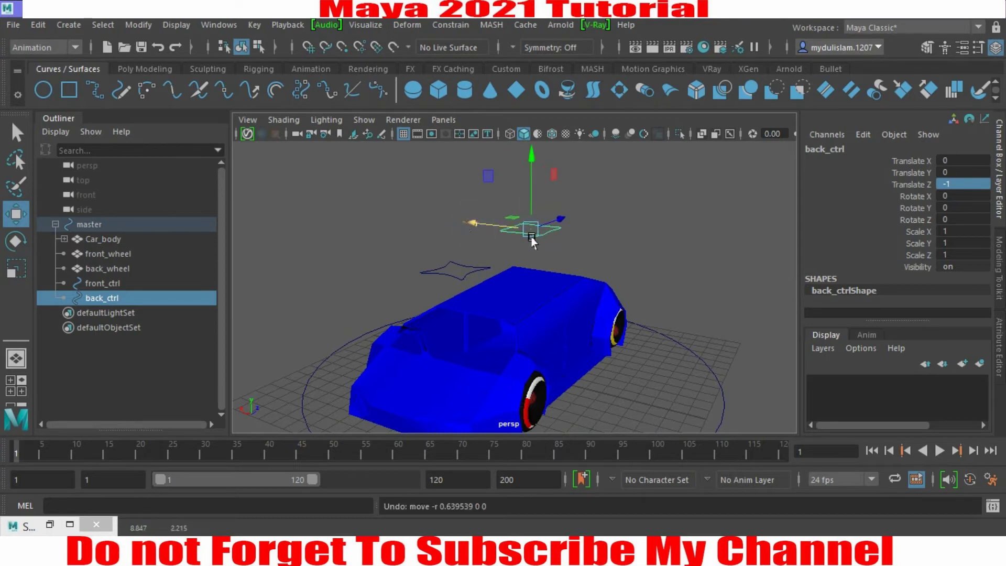
mouse_move(605, 247)
alt+mouse_down()
mouse_move(574, 250)
mouse_move(586, 252)
alt+mouse_up()
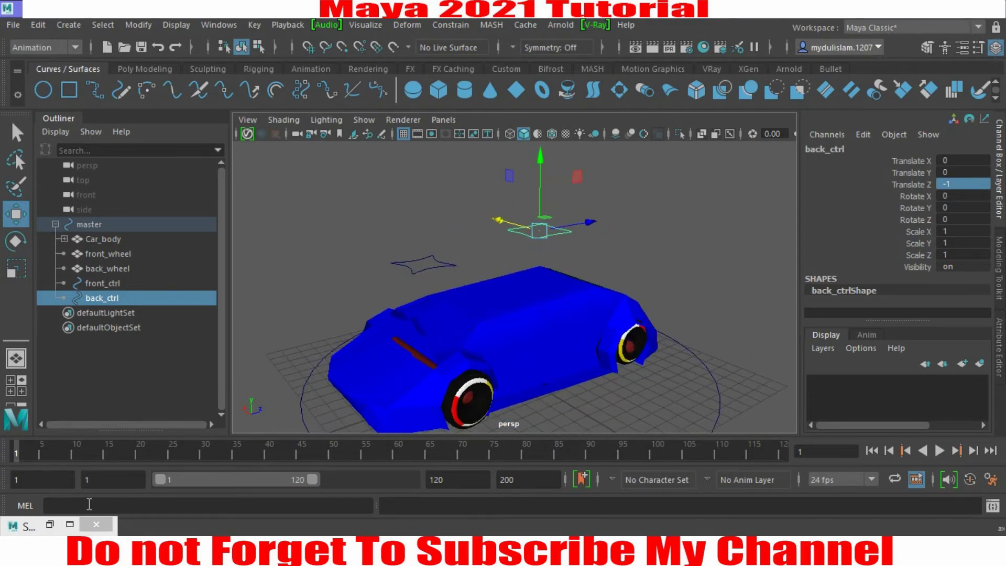
click(50, 525)
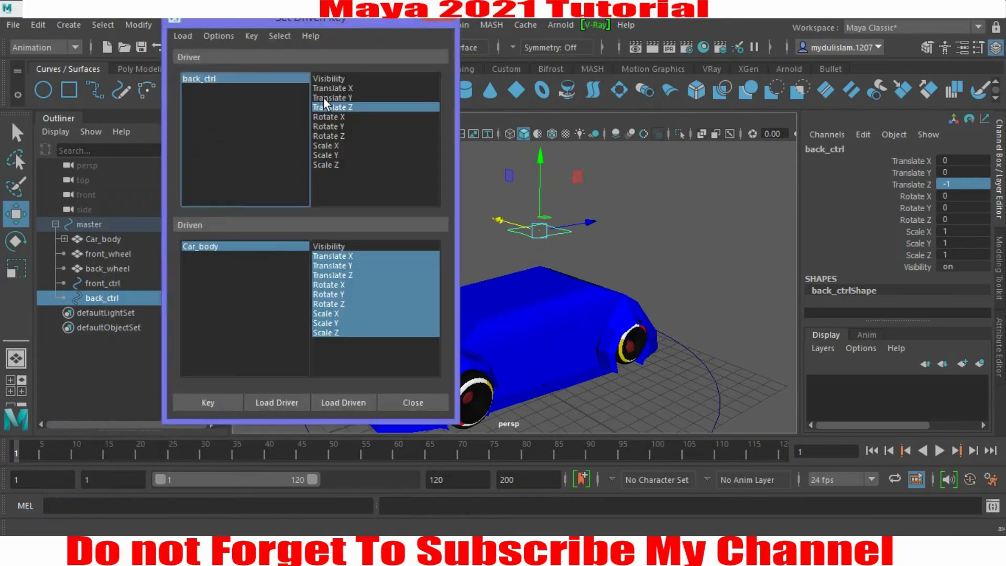
- Key Car_body's rest pose against back_ctrl Translate X 0, then set Translate X to 1
click(337, 87)
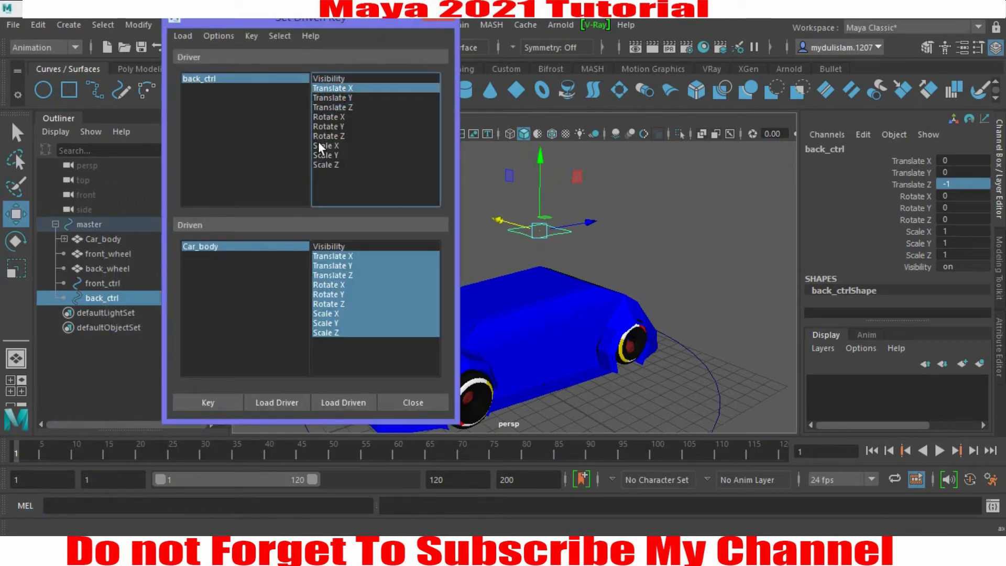
click(188, 403)
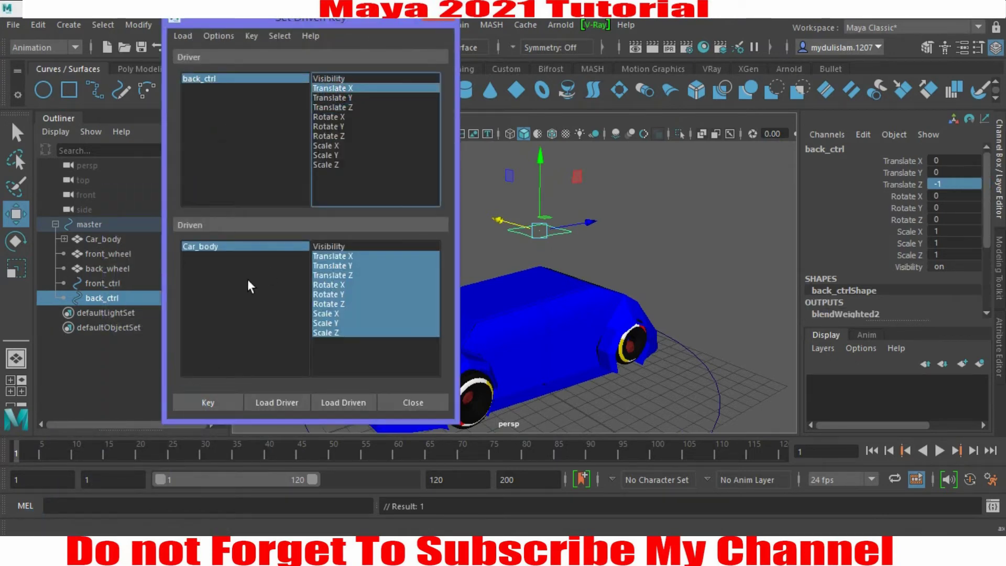
click(388, 22)
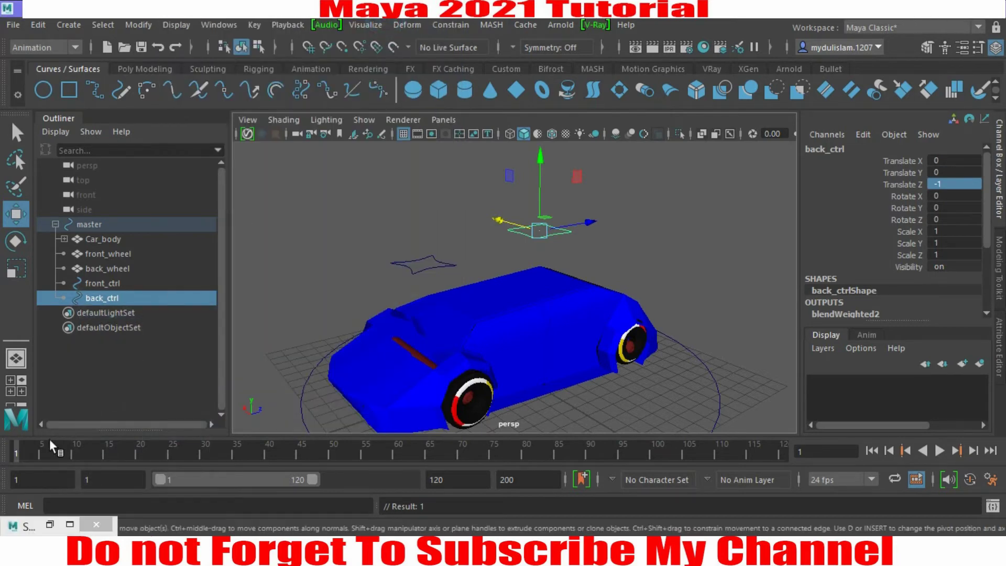
click(49, 523)
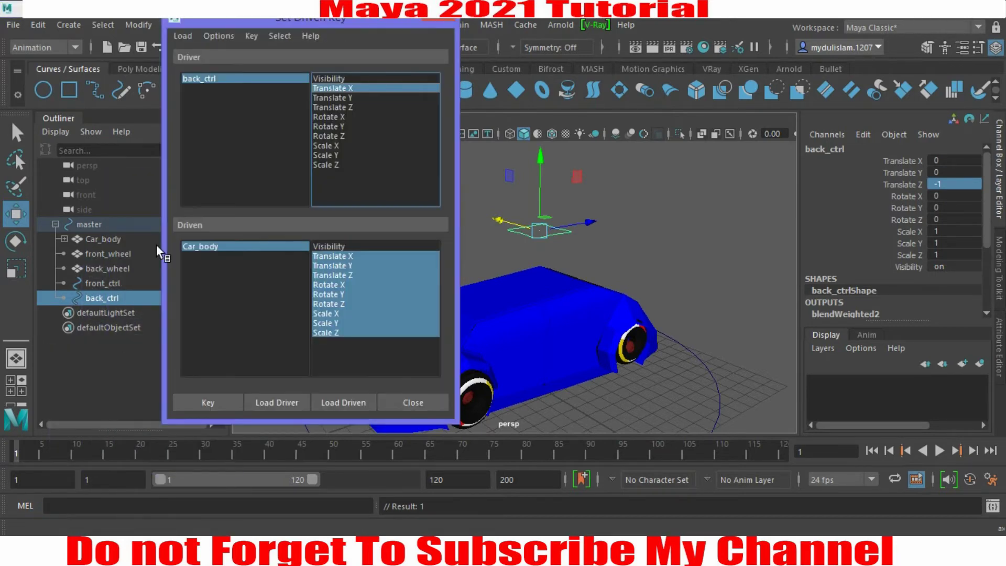
click(943, 162)
text(1)
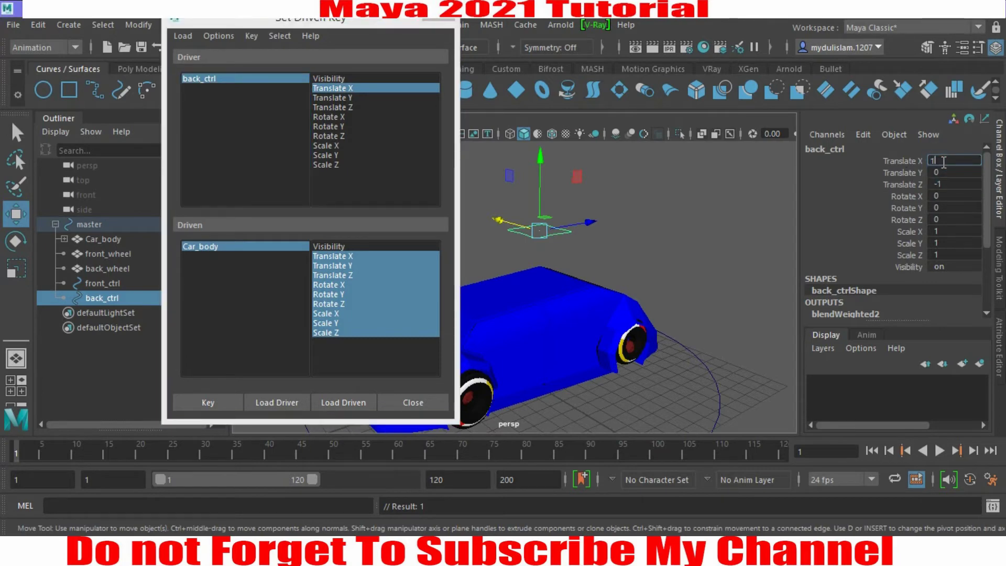
key(Return)
click(393, 22)
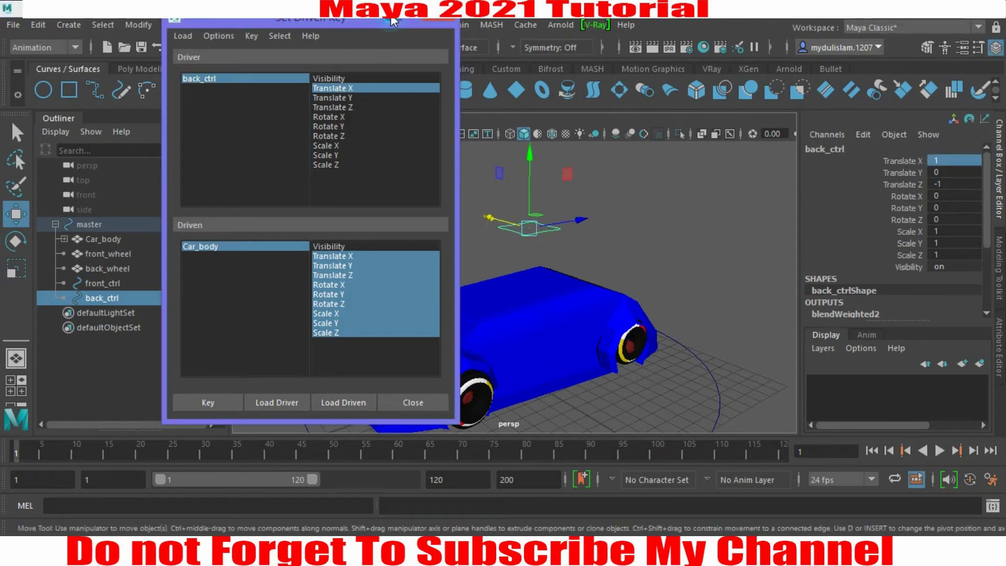
- Select Car_body and roll it sideways with the Rotate tool
click(103, 238)
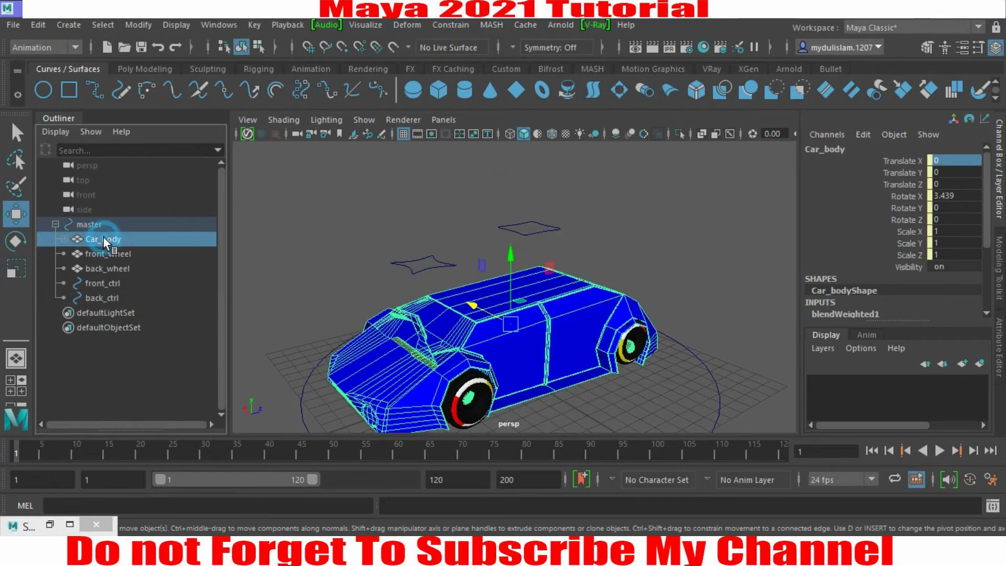
click(20, 246)
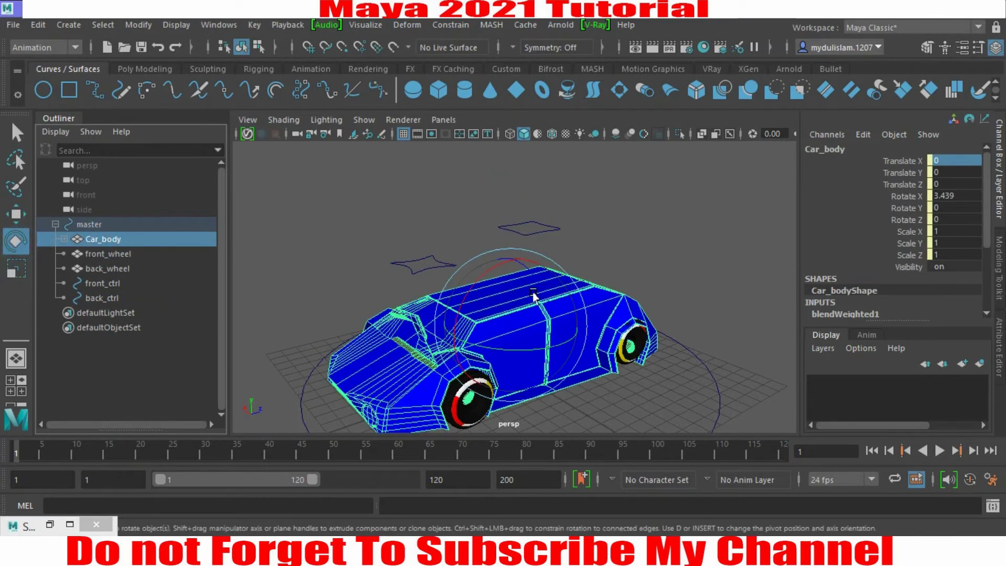
drag(533, 296, 536, 287)
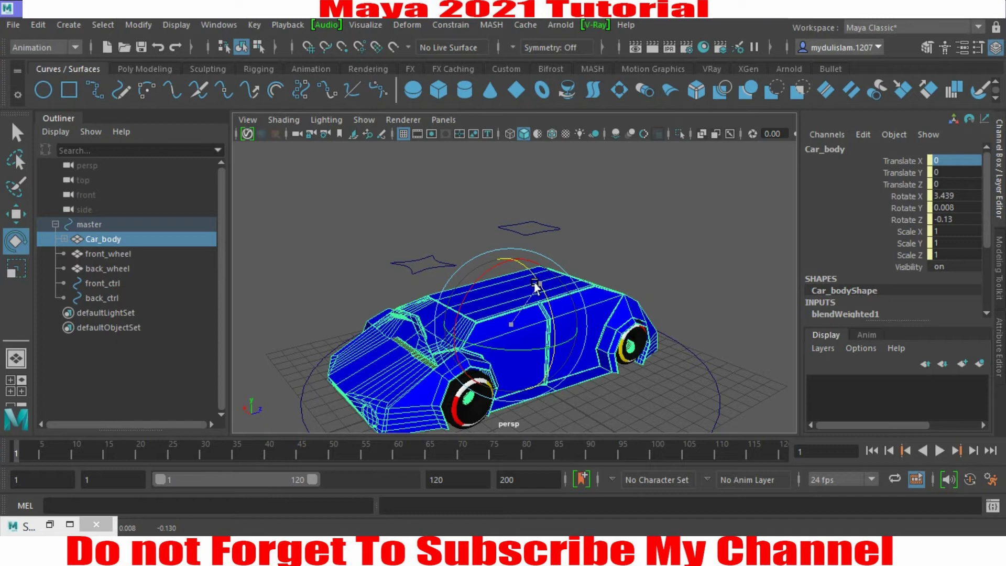
drag(537, 286, 536, 288)
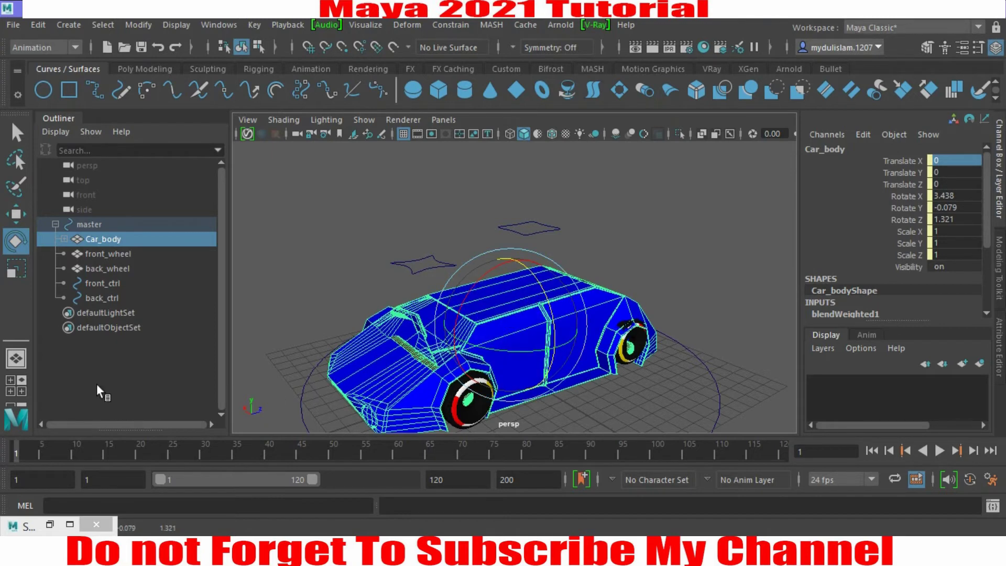
- Set front_ctrl's Translate Z to 0 and bring Car_body back to nearly level
click(97, 284)
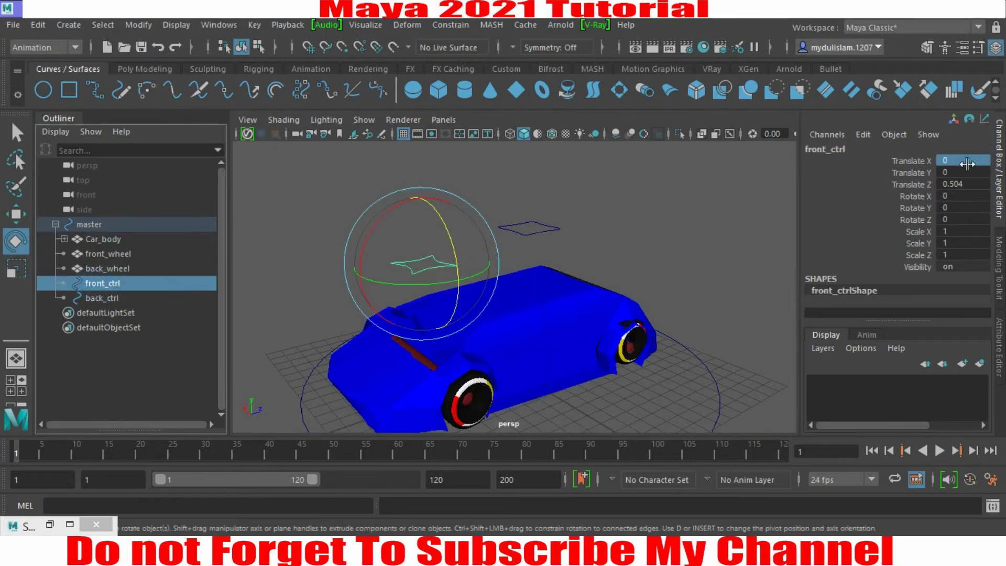
click(962, 182)
text(0)
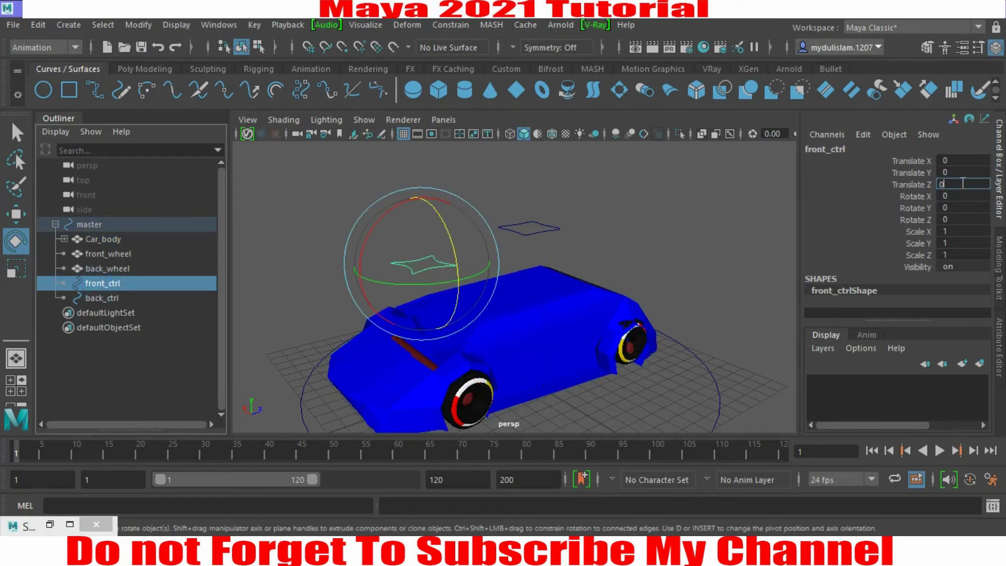
key(Return)
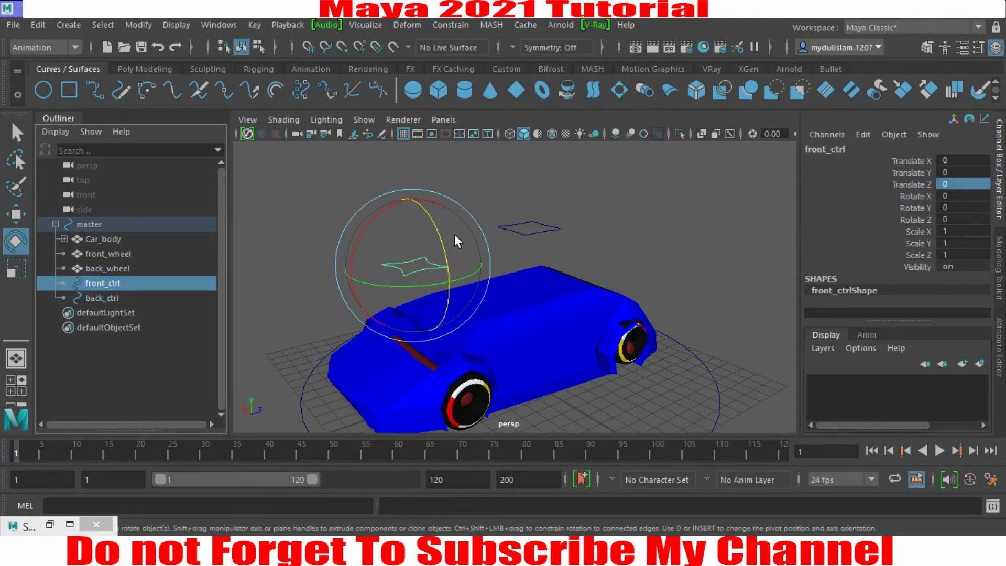
click(95, 240)
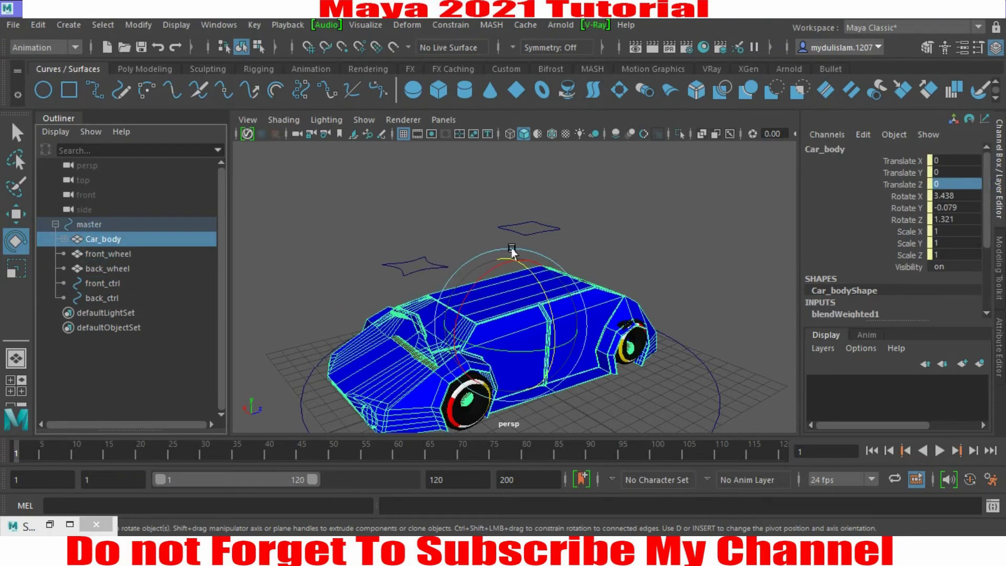
drag(540, 286, 540, 287)
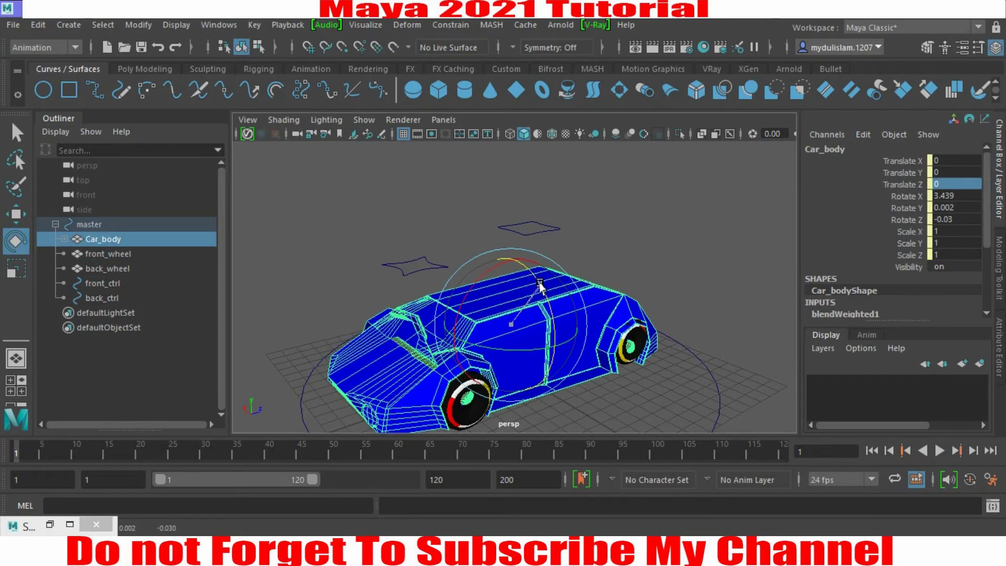
click(49, 524)
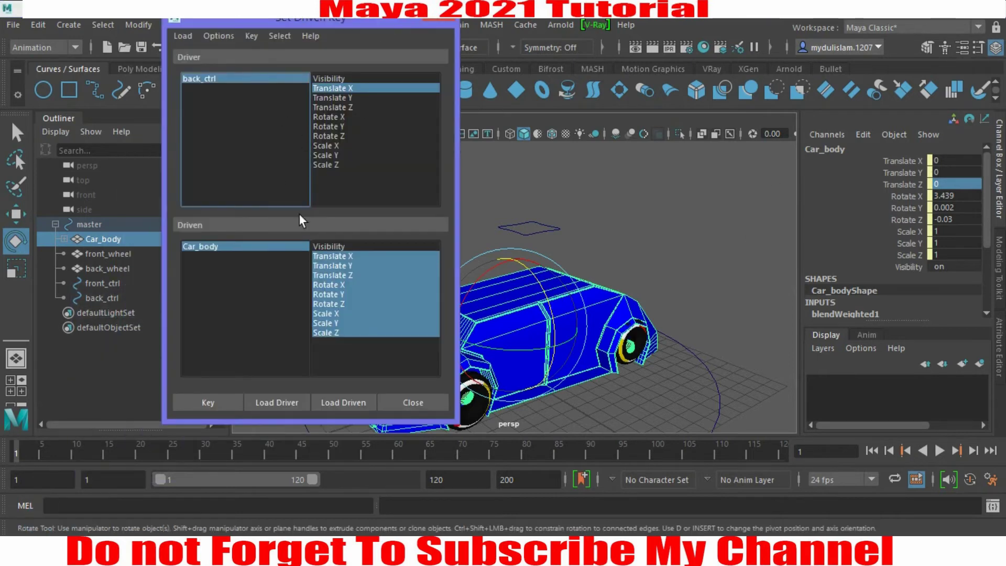
- Key the current car body pose, then set back_ctrl's Translate X to -1
click(216, 406)
click(278, 78)
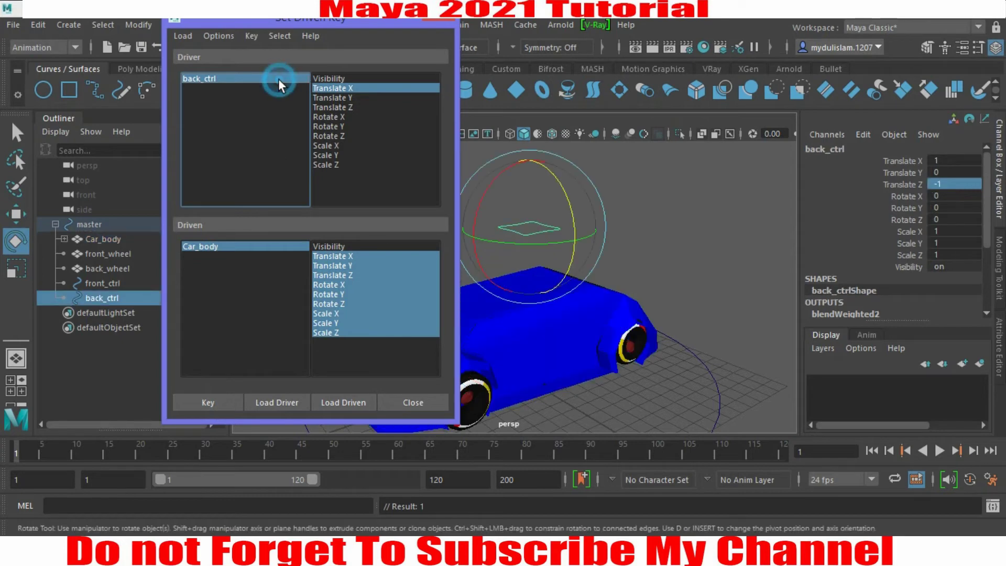
click(930, 159)
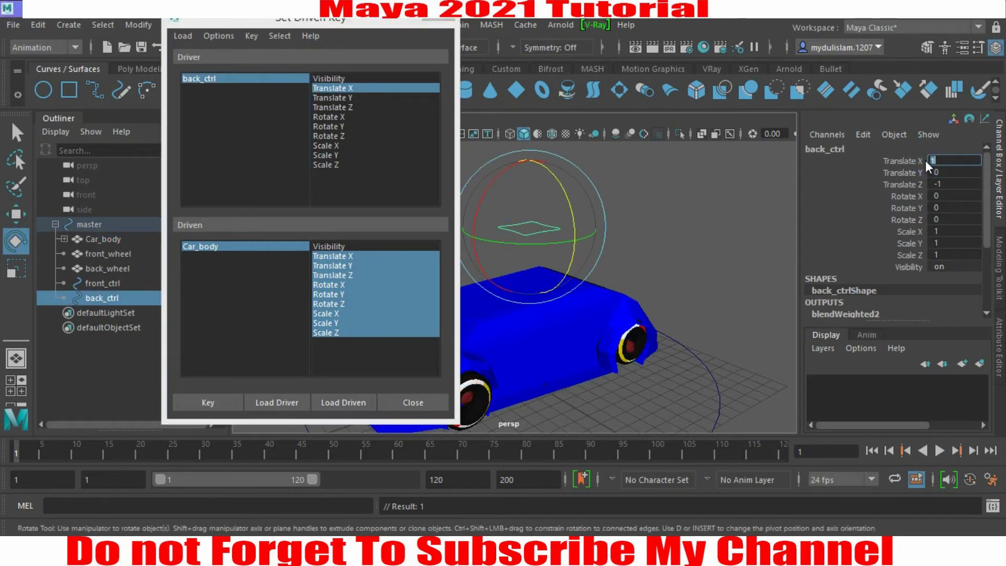
text(1)
key(Return)
- Tilt Car_body sideways and key it against back_ctrl's Translate X of -1
click(219, 246)
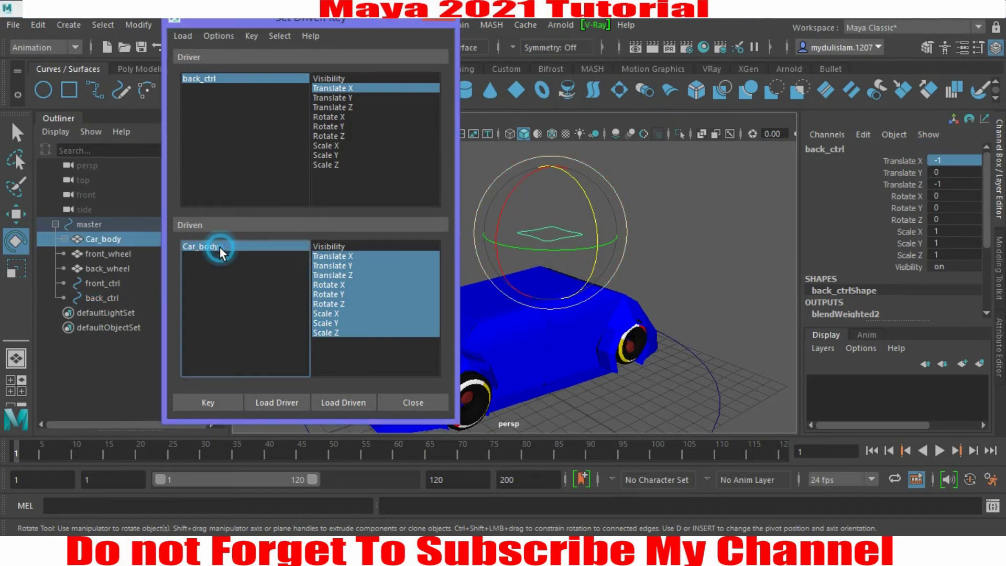
click(390, 17)
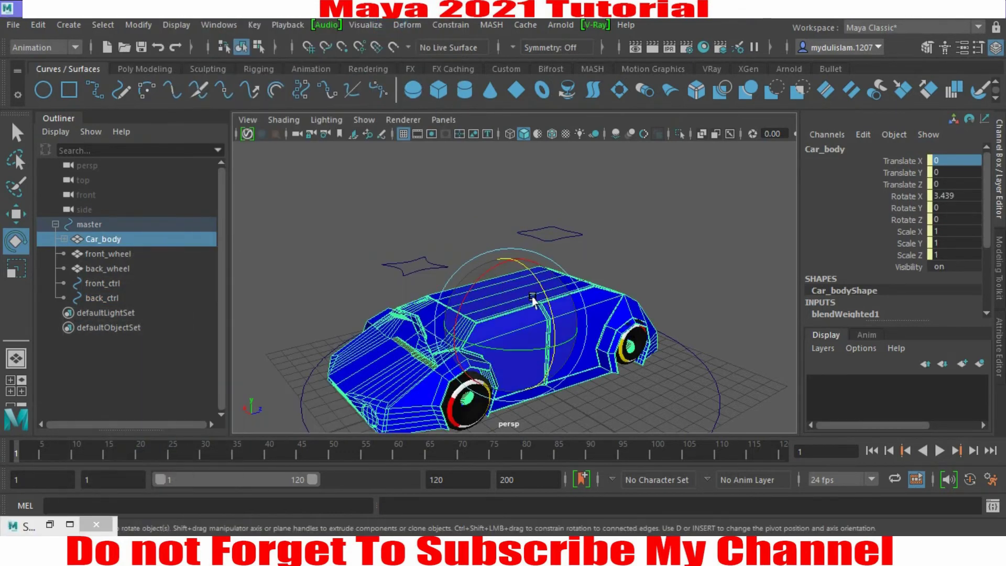
drag(530, 298, 544, 289)
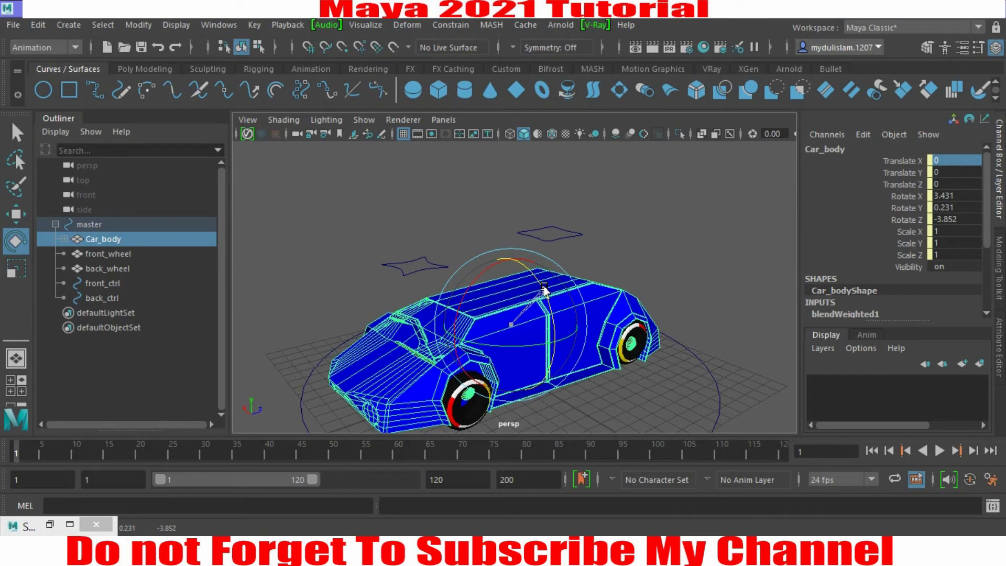
drag(543, 289, 541, 291)
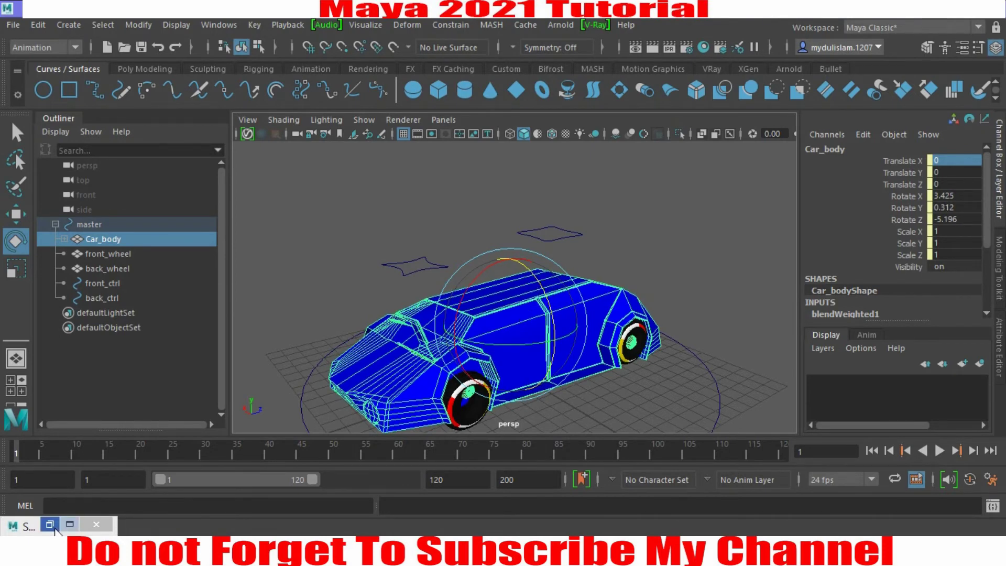
click(50, 525)
click(212, 398)
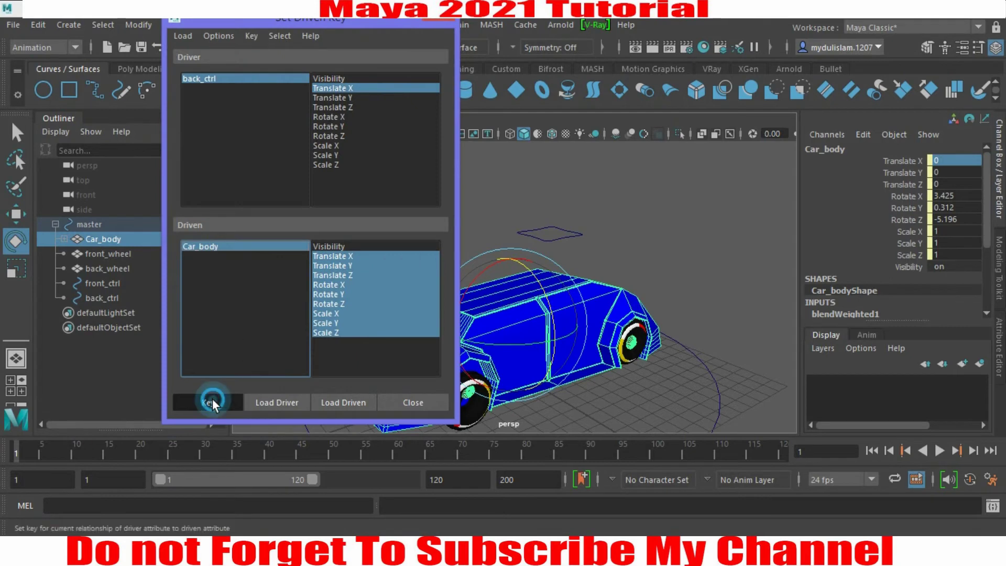
- Zero back_ctrl's Translate X, Y and Z and make Translate Y the driver attribute
click(398, 20)
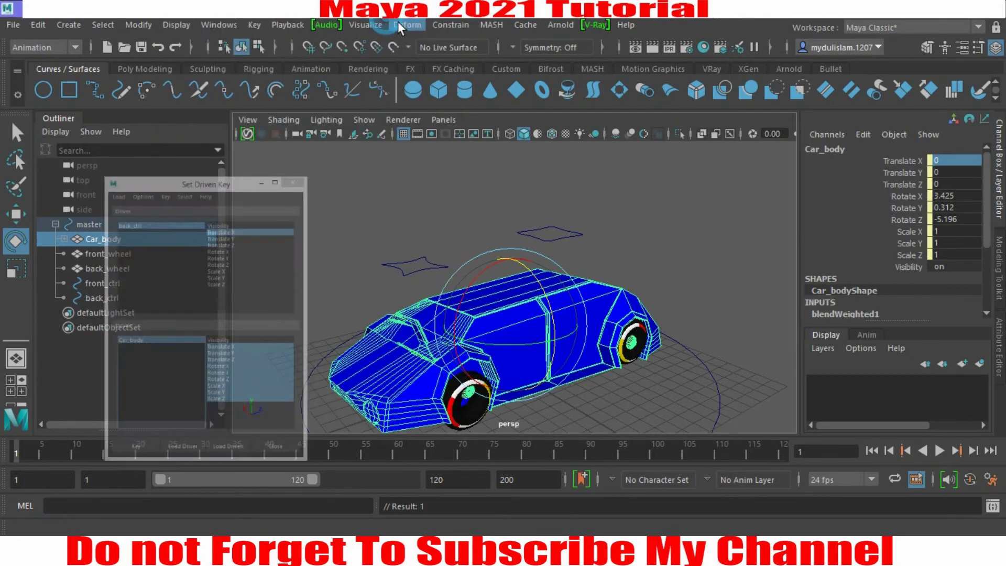
click(550, 236)
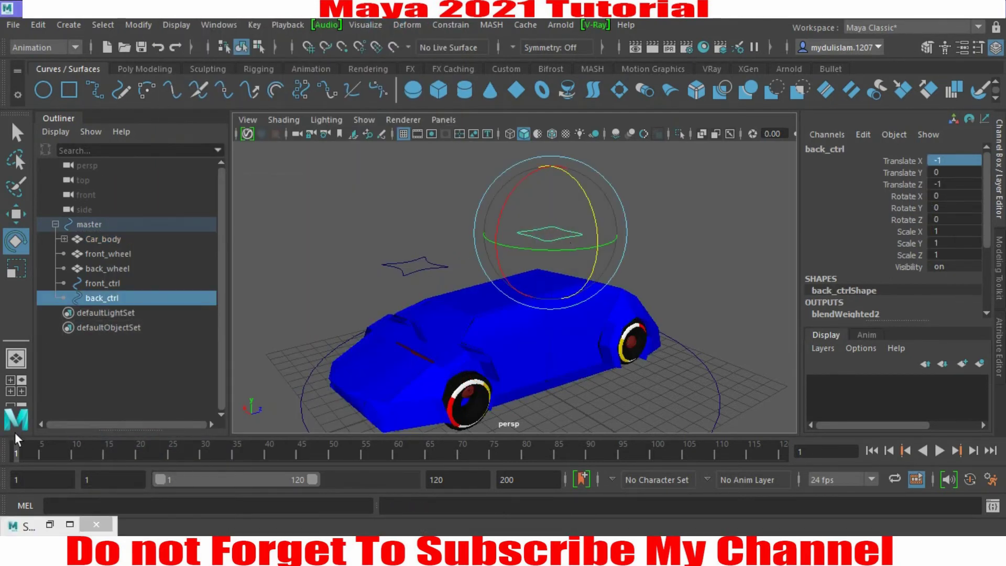
click(42, 524)
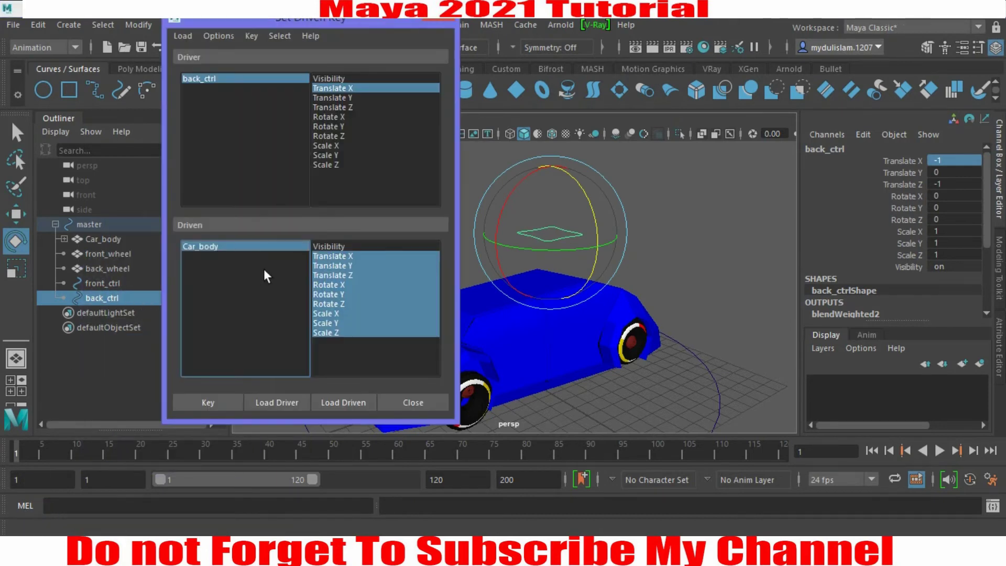
drag(953, 160, 952, 184)
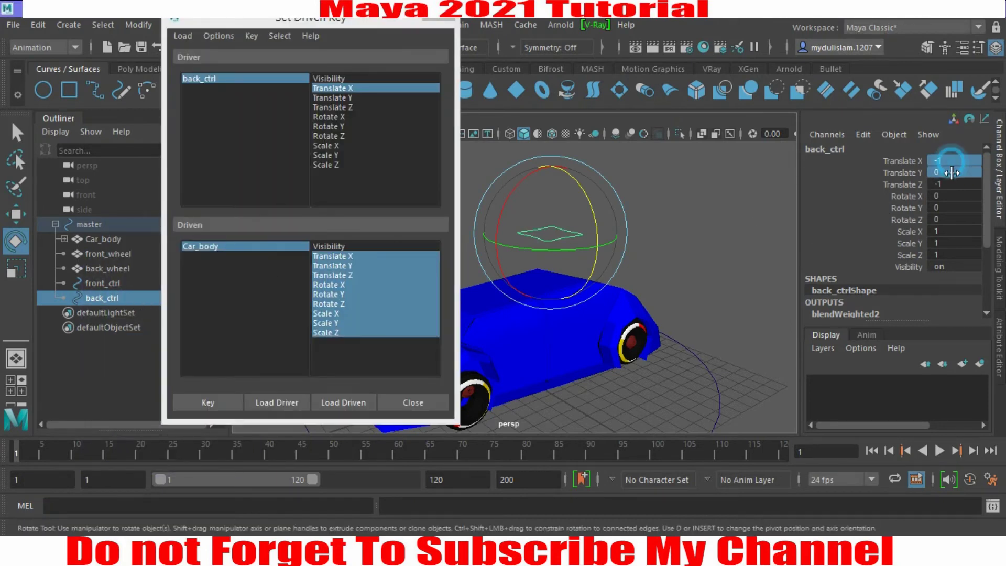
text(0)
key(Return)
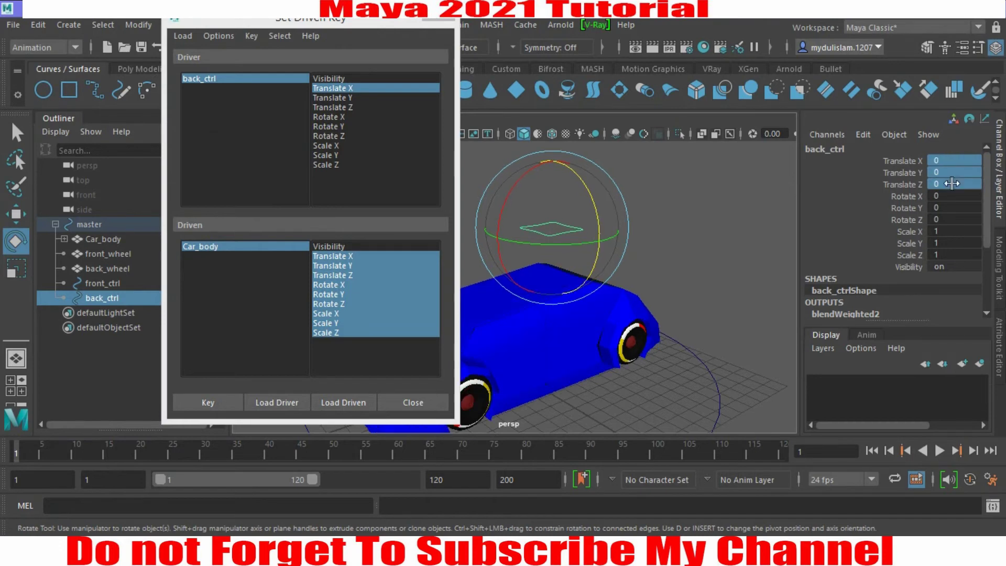
click(332, 98)
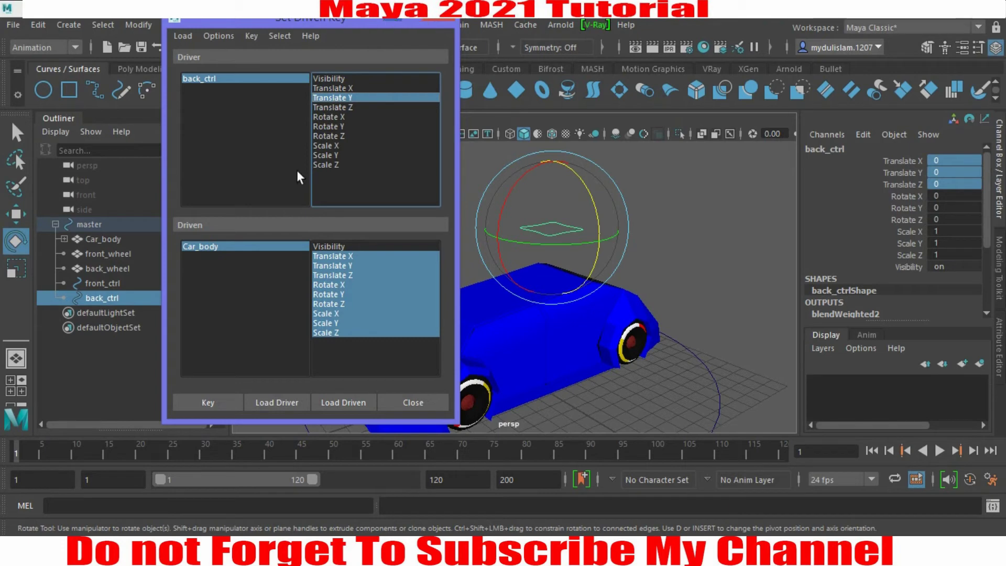
- Key the flat car body at back_ctrl Translate Y 0, then set Translate Y to 1
click(202, 402)
double_click(937, 172)
text(1)
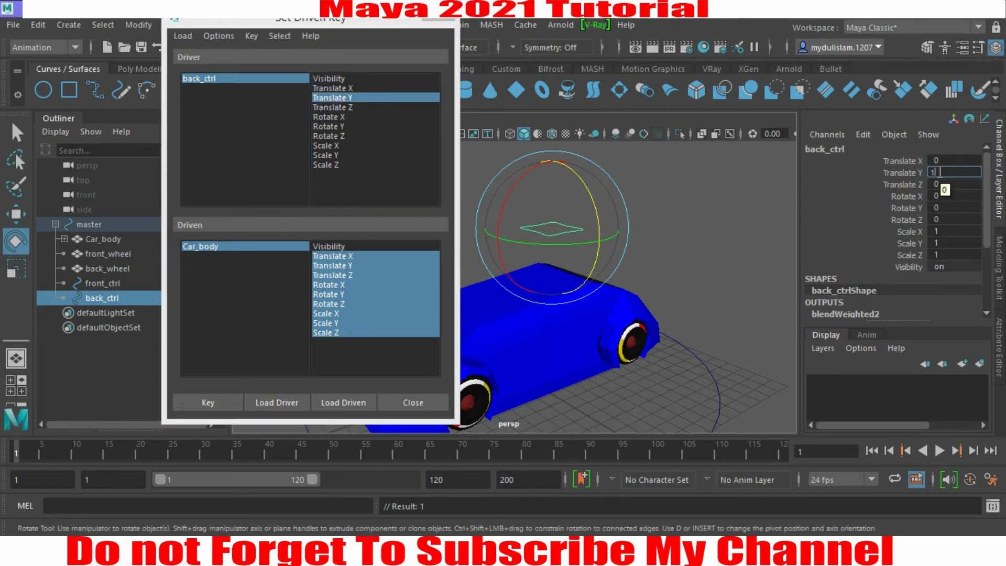
key(Return)
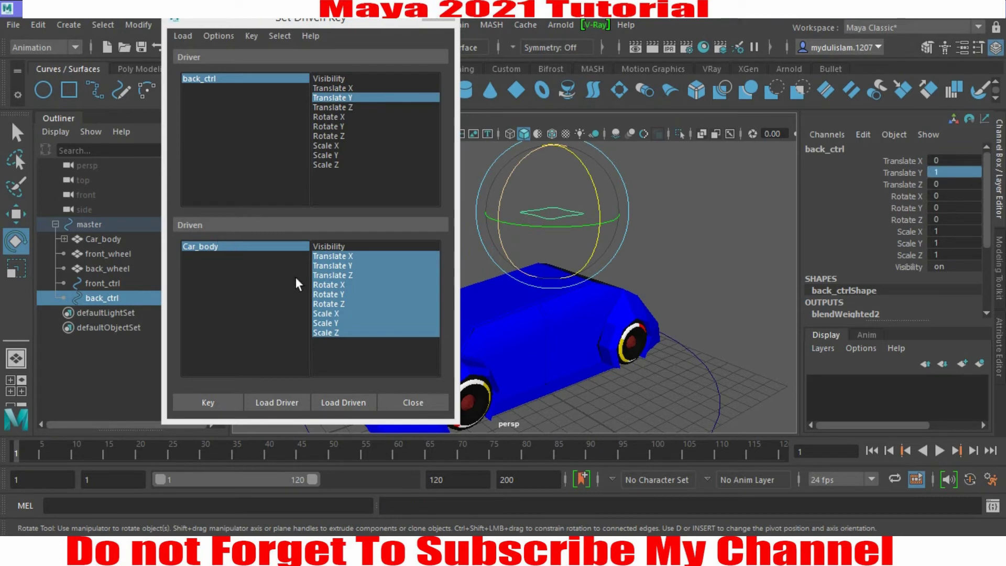
- Raise Car_body to Translate Y 0.689 and key it against back_ctrl
click(254, 243)
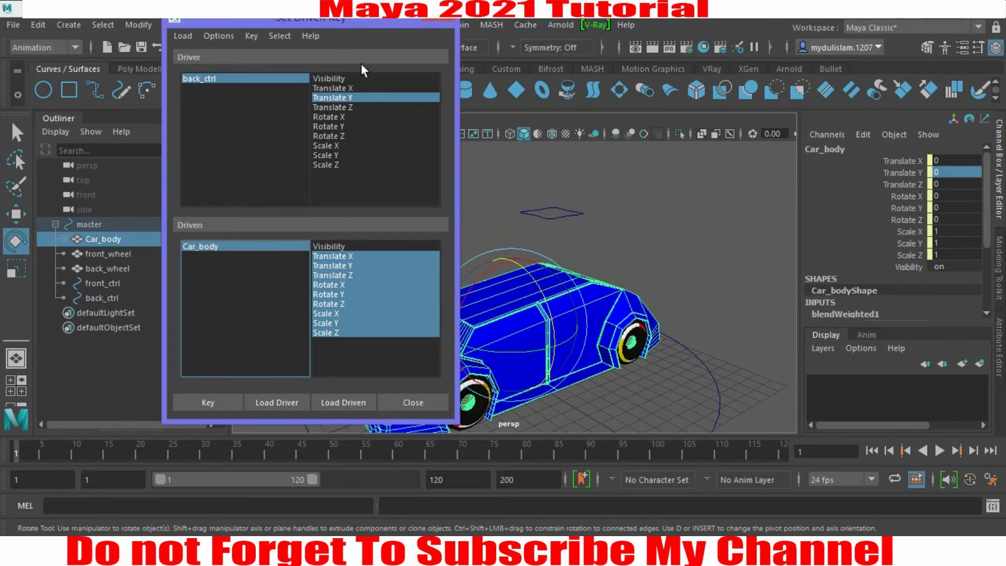
click(386, 18)
click(20, 217)
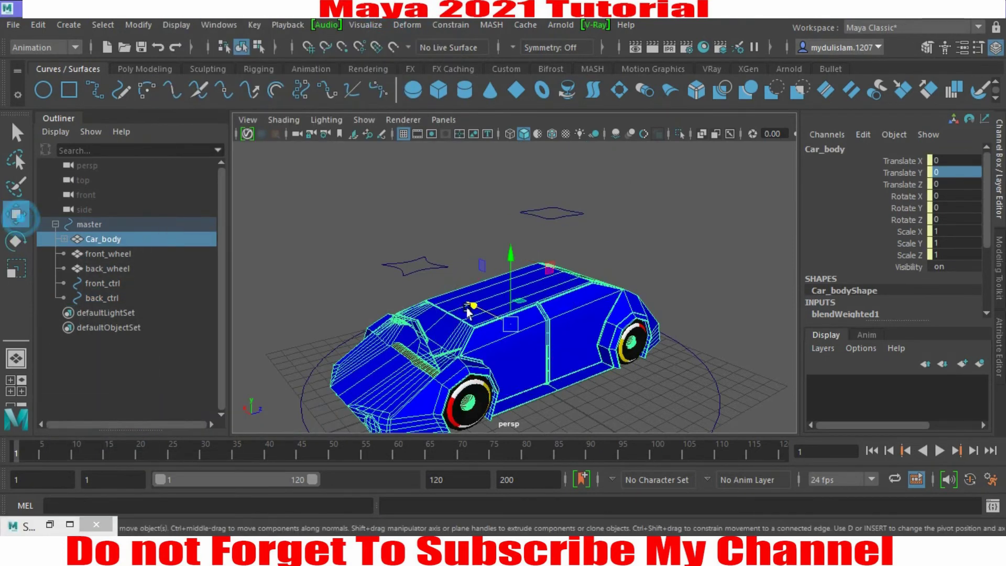
drag(511, 265, 511, 260)
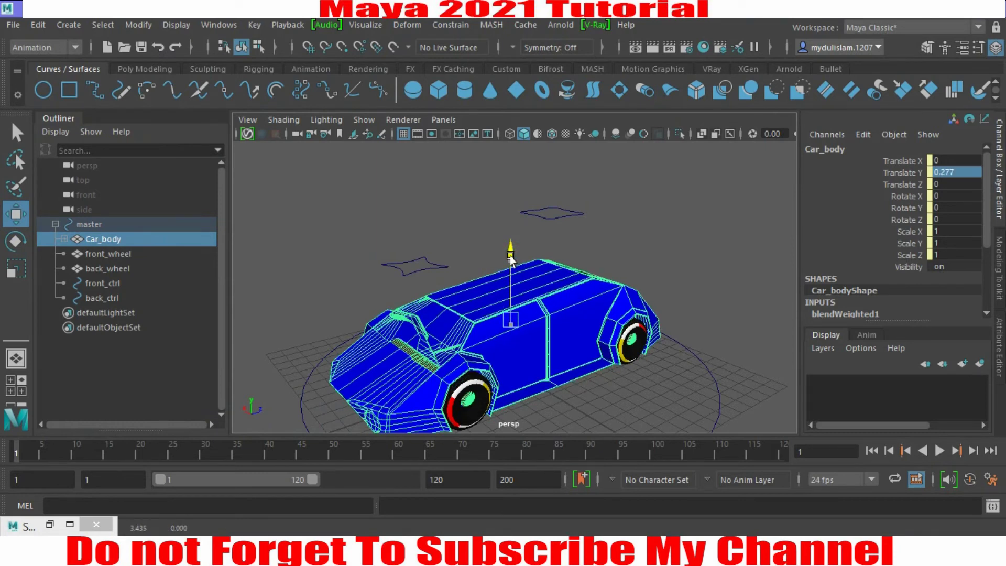
drag(512, 261, 512, 254)
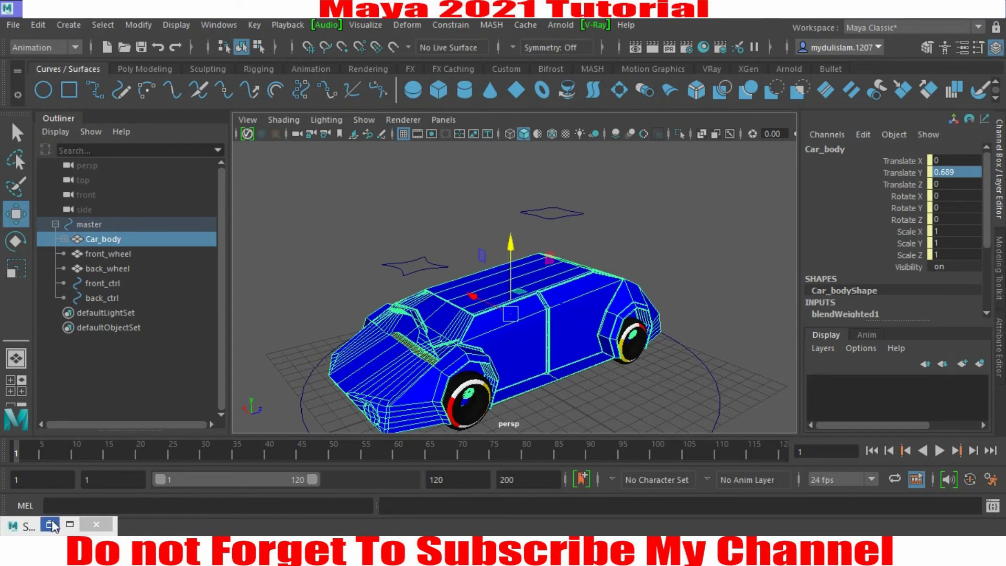
click(50, 523)
click(191, 404)
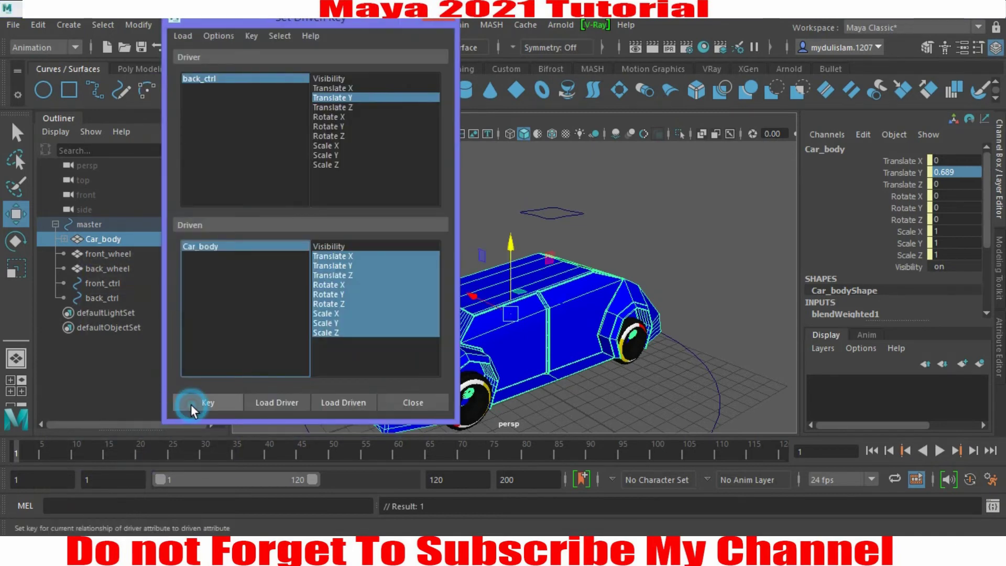
click(251, 77)
- Set back_ctrl Translate Y to -1, lower Car_body to Y -0.324 and key it
click(385, 18)
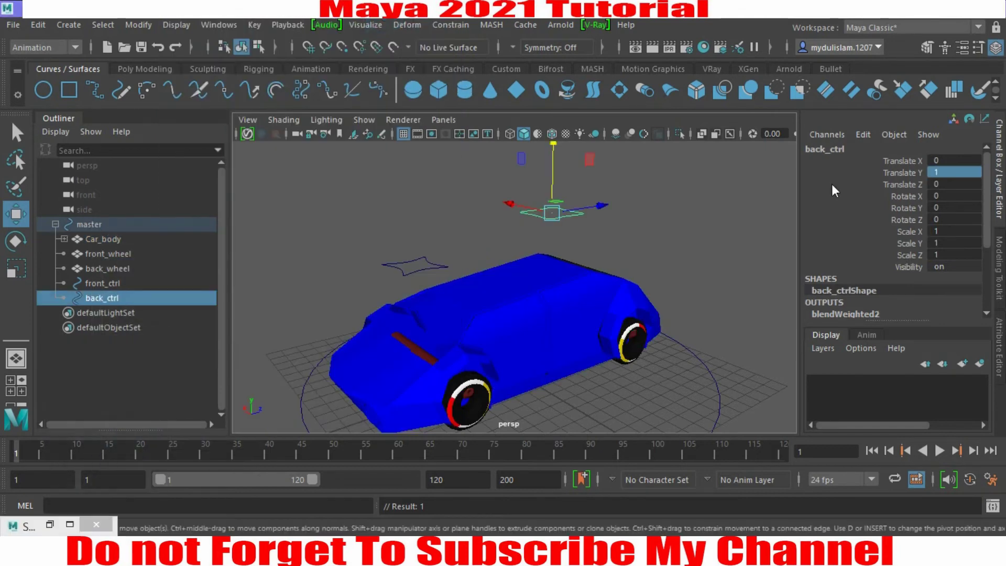
text(1)
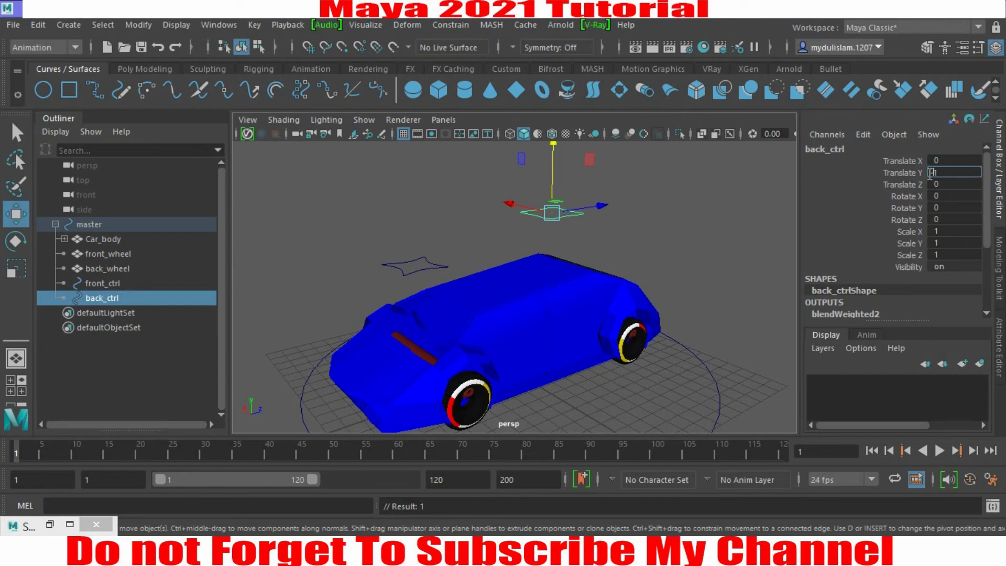
key(Return)
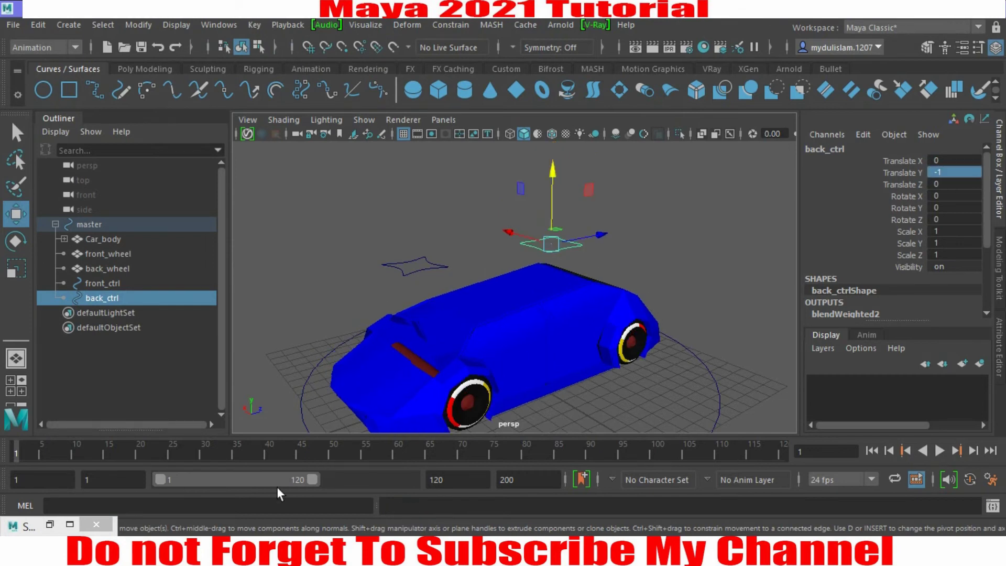
click(49, 524)
click(234, 248)
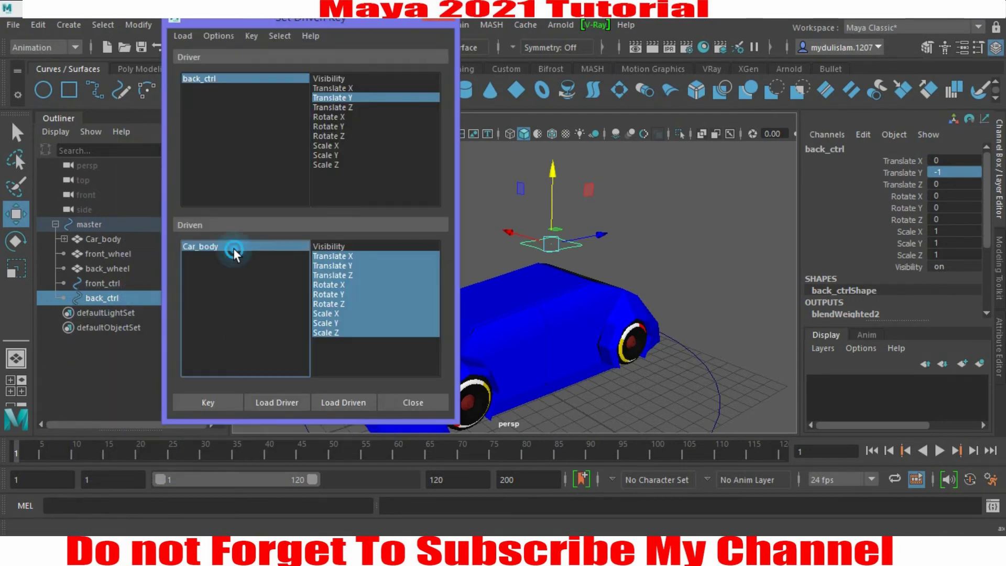
drag(510, 264, 512, 266)
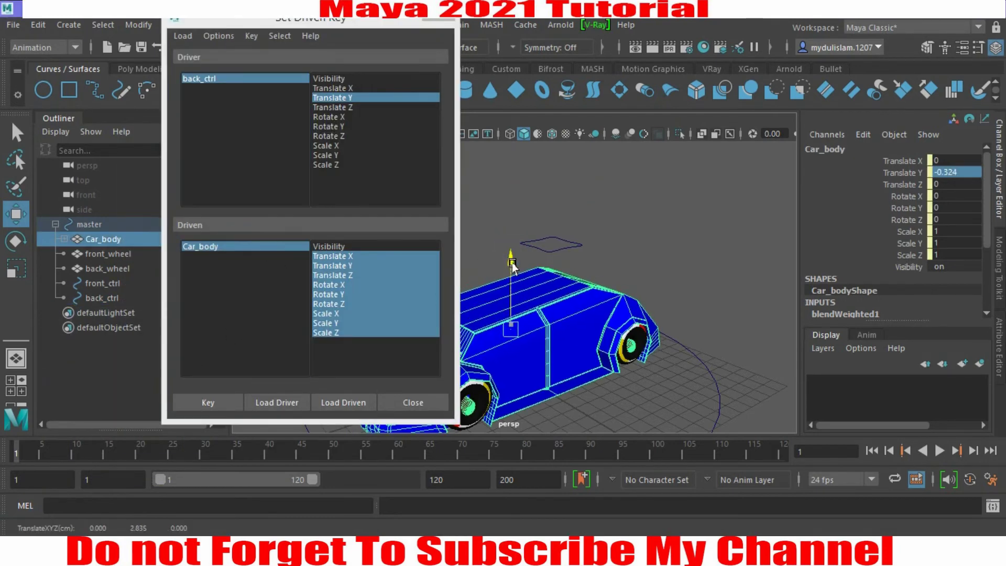
click(217, 402)
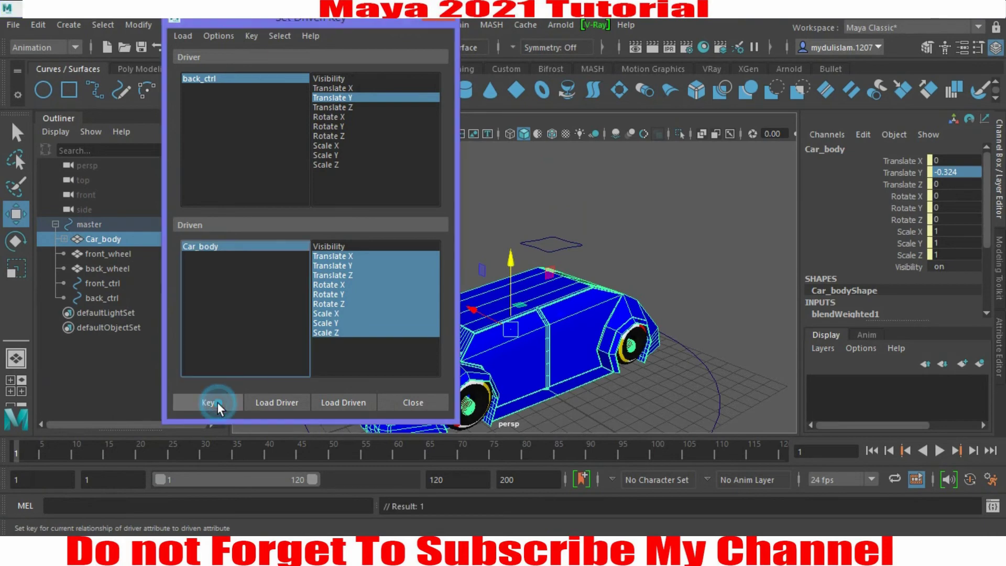
click(395, 21)
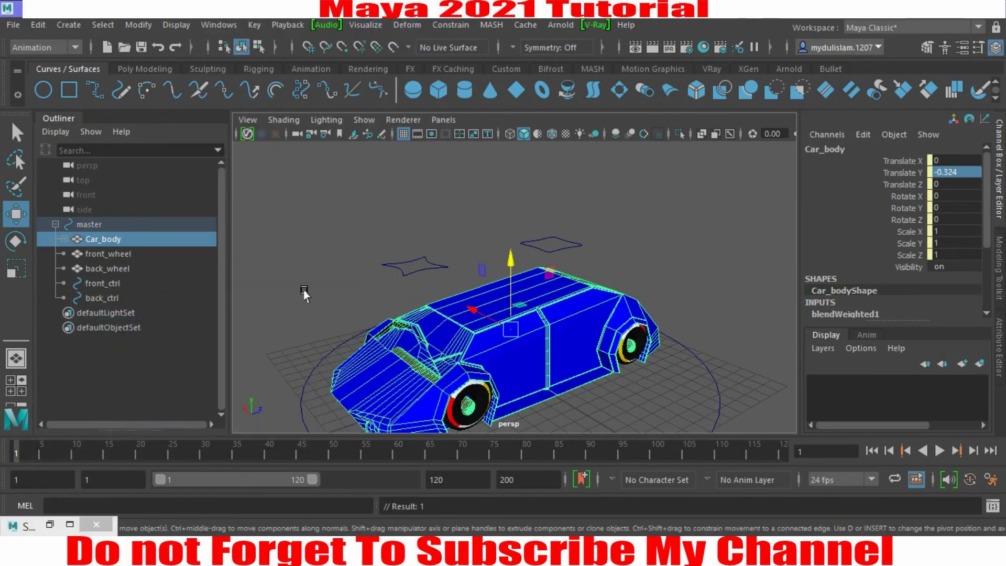
click(50, 524)
- Close the driven key window and test-move back_ctrl along Z and X, then undo
click(406, 400)
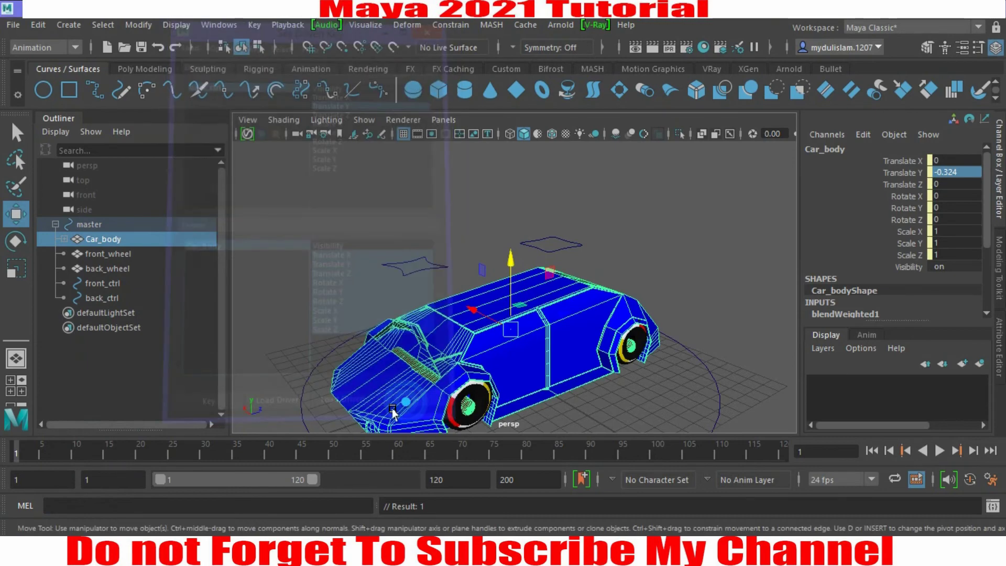
mouse_move(682, 310)
alt+mouse_down()
mouse_move(627, 264)
mouse_move(606, 206)
alt+mouse_up()
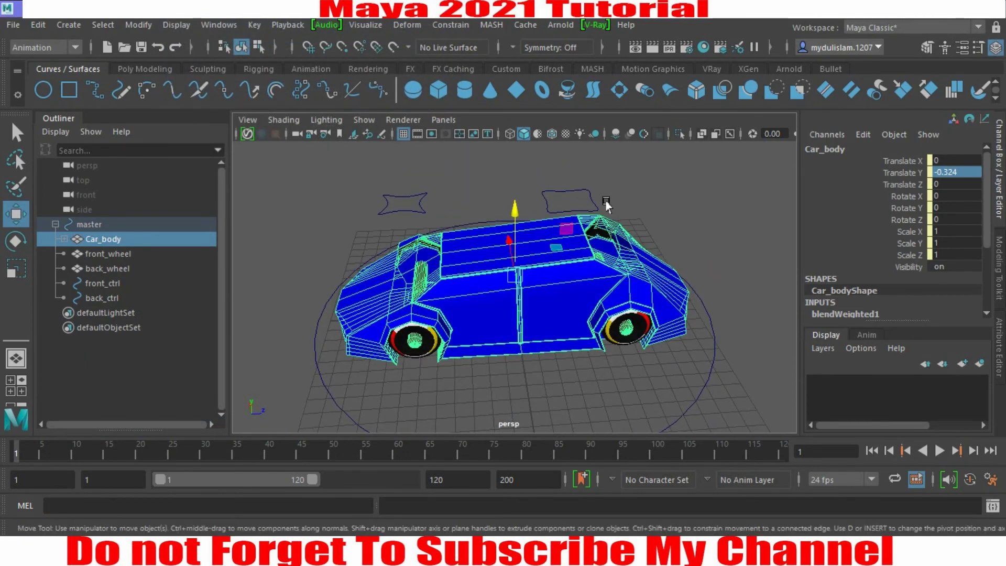
click(587, 194)
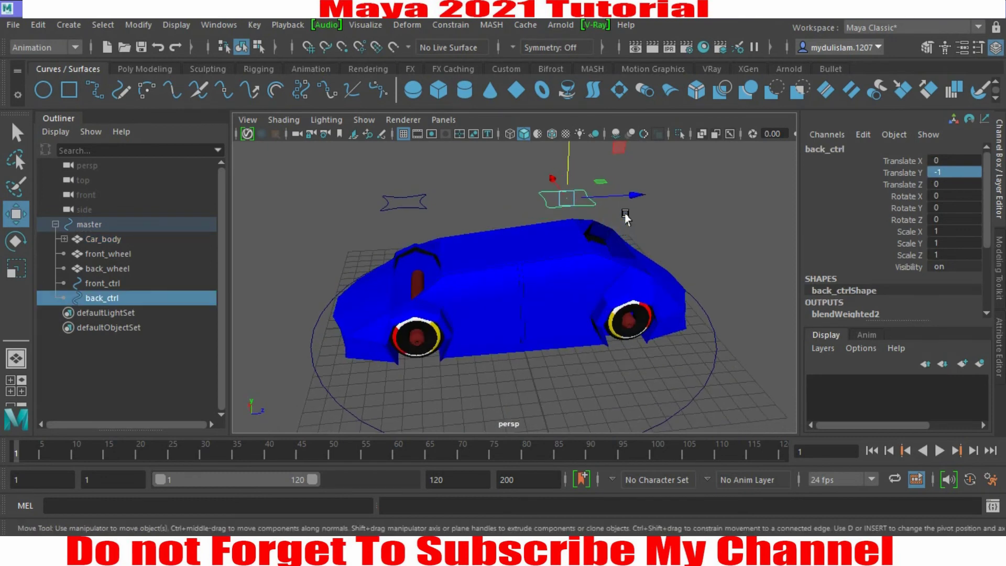
drag(631, 197, 586, 206)
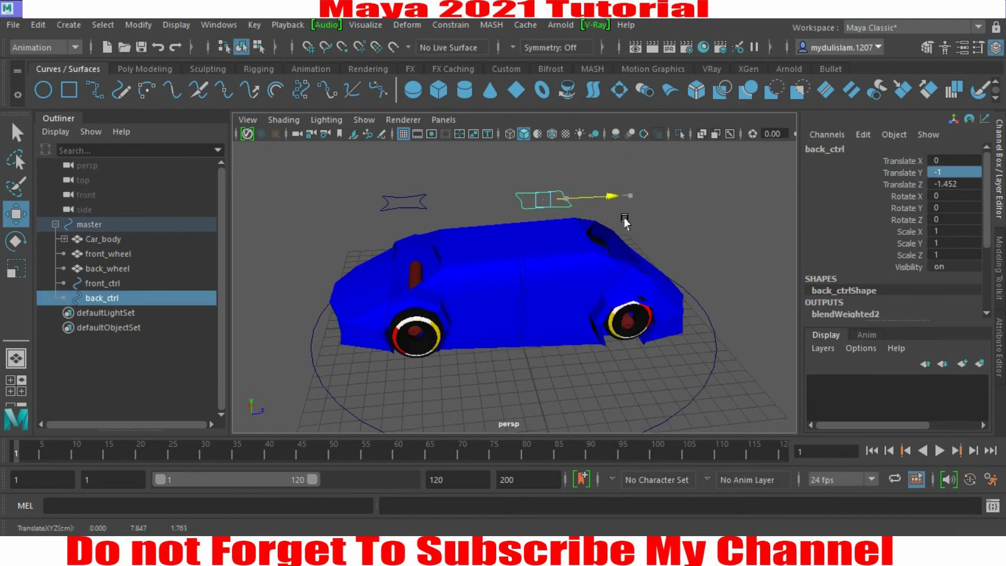
mouse_move(545, 183)
mouse_down()
mouse_move(559, 197)
mouse_move(550, 206)
mouse_move(578, 209)
mouse_move(579, 199)
mouse_up()
key(ctrl+z)
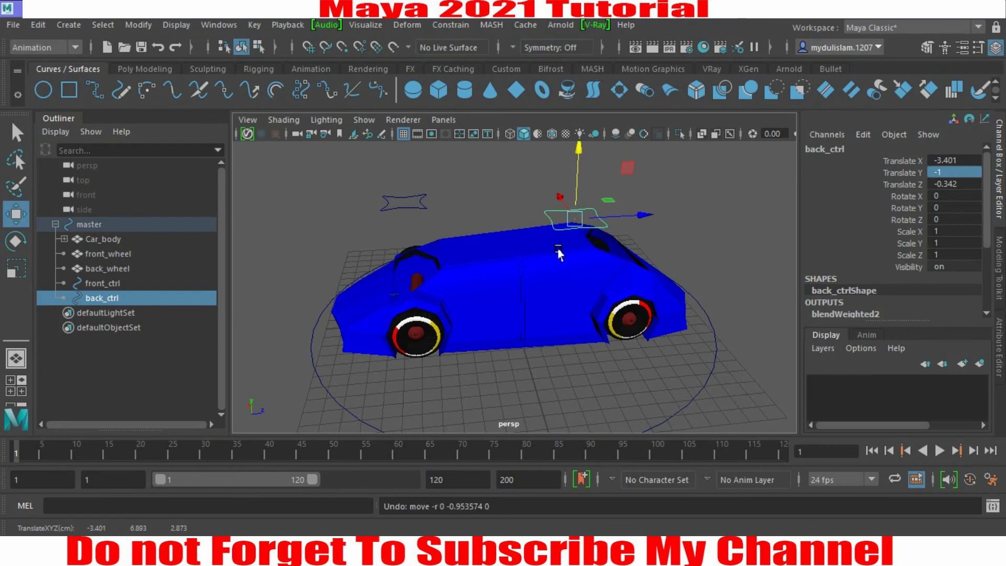
- Reset back_ctrl's translation to 0, test a -1 Z move and undo it
mouse_move(538, 310)
alt+mouse_down()
mouse_move(693, 325)
mouse_move(662, 327)
alt+mouse_up()
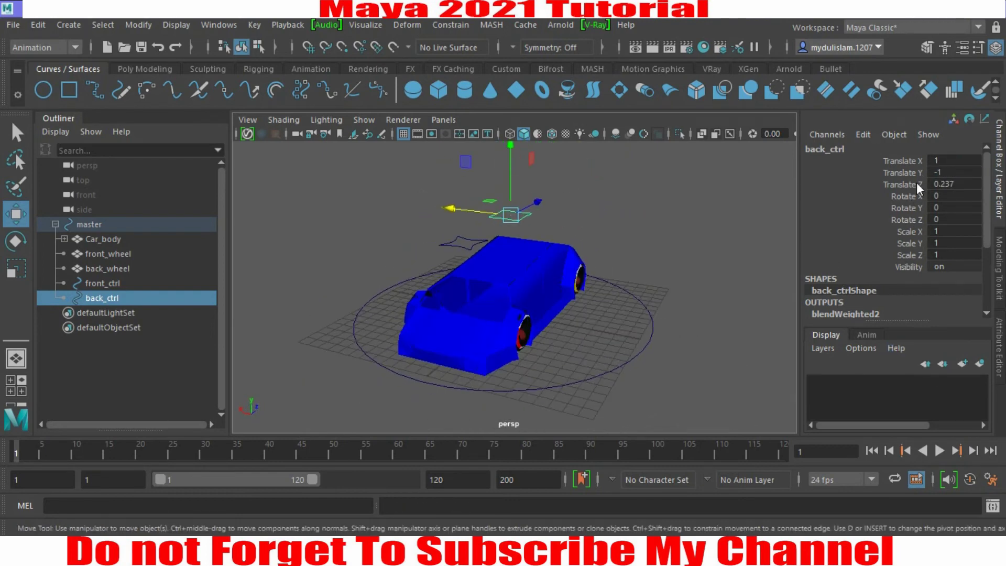
click(942, 155)
drag(942, 155, 949, 181)
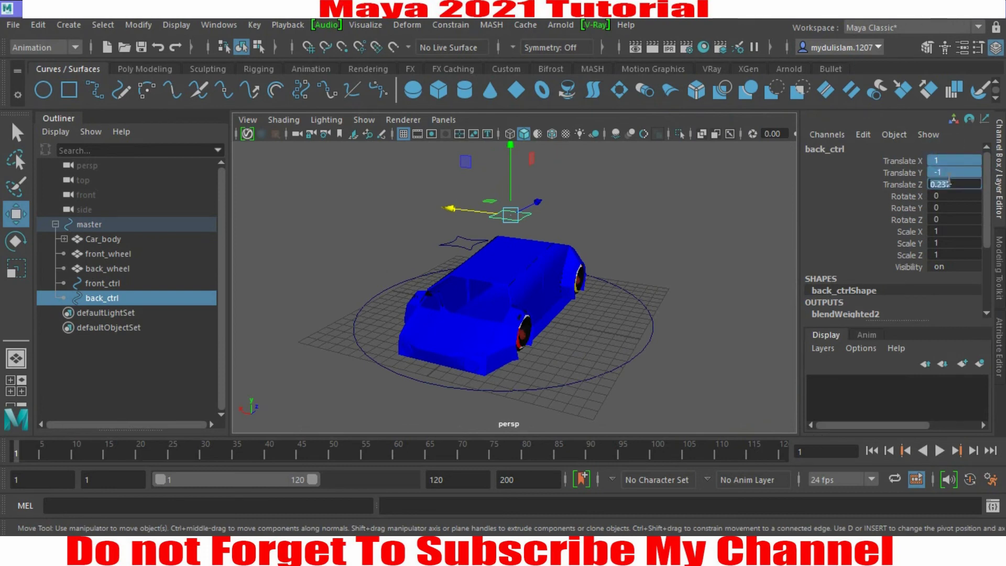
text(0)
key(Return)
alt+drag(604, 287, 638, 285)
mouse_move(597, 224)
mouse_down()
mouse_move(744, 234)
mouse_move(664, 250)
mouse_up()
key(ctrl+z)
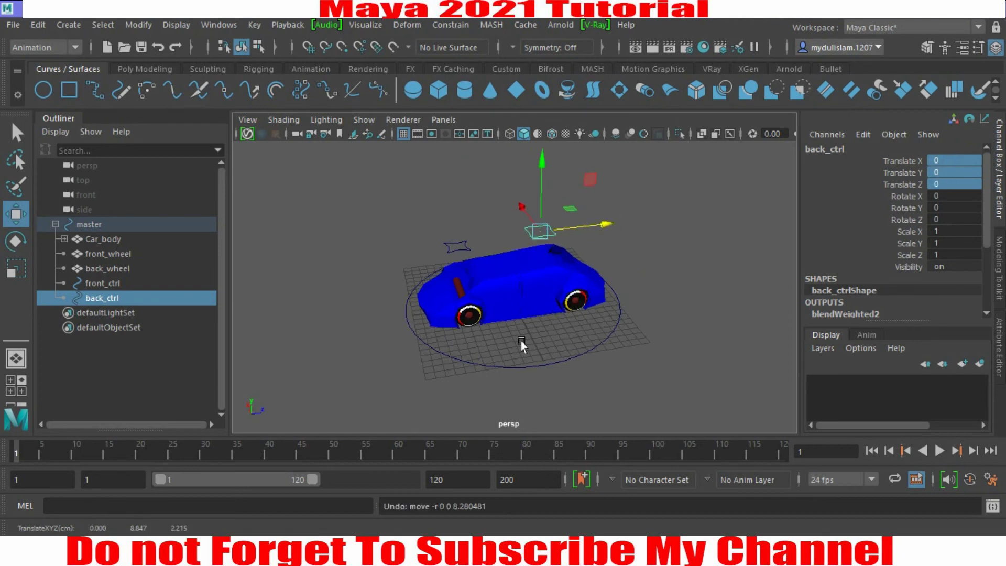
click(516, 367)
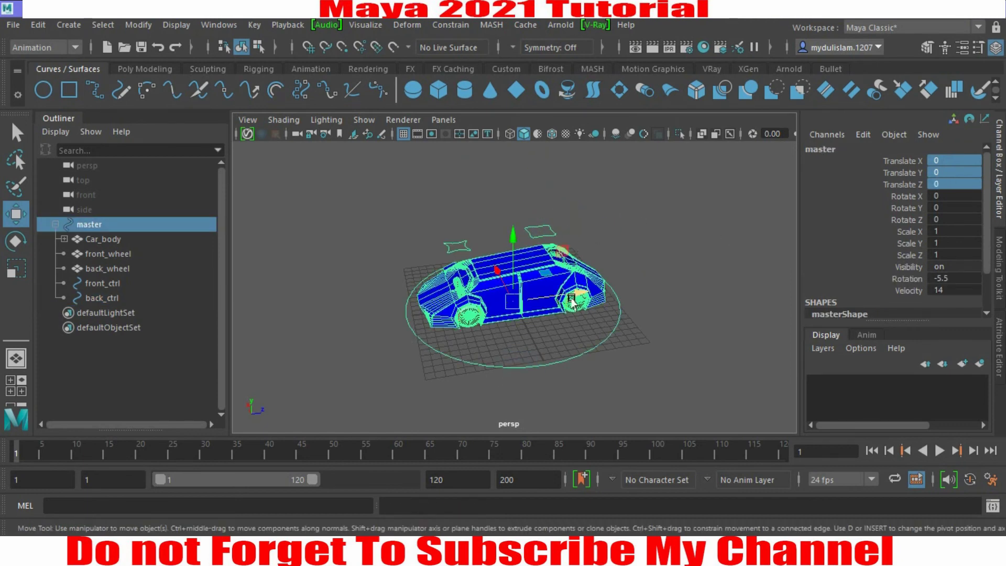
- Extend the playback range to frame 199 and move the master control to Translate Z 47.149
drag(562, 296, 760, 252)
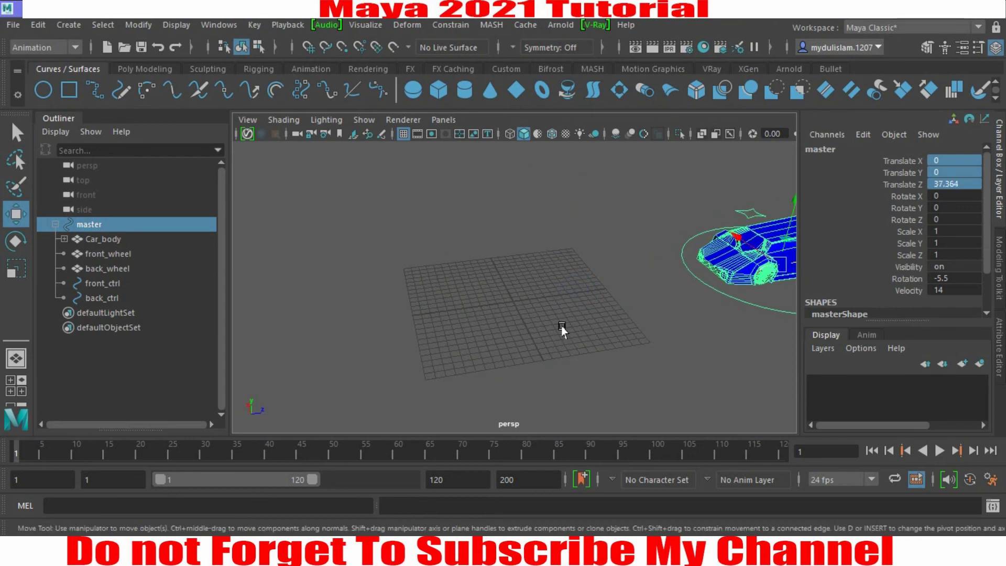
mouse_move(593, 315)
alt+mouse_down()
mouse_move(516, 292)
mouse_move(446, 341)
alt+mouse_up()
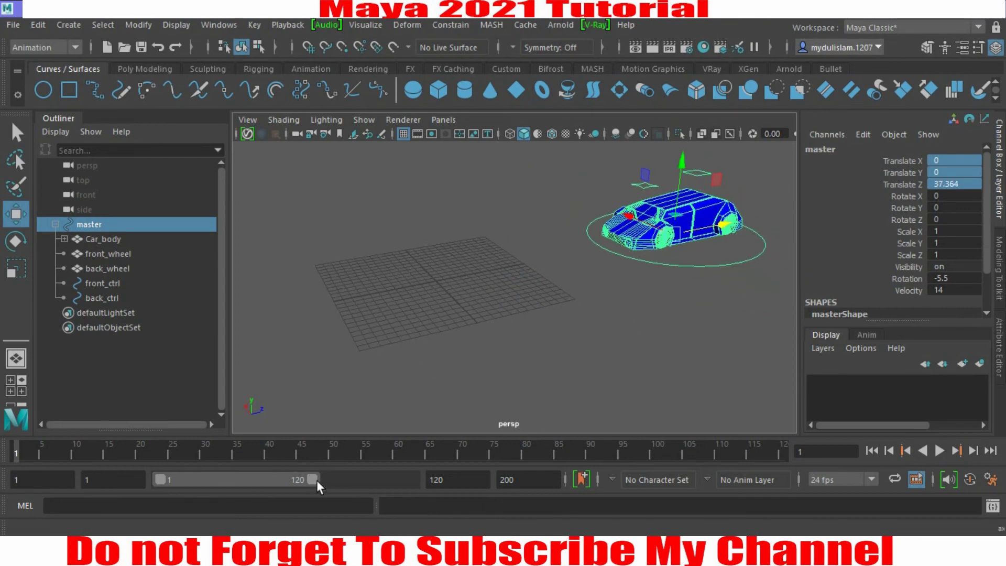
drag(313, 479, 411, 479)
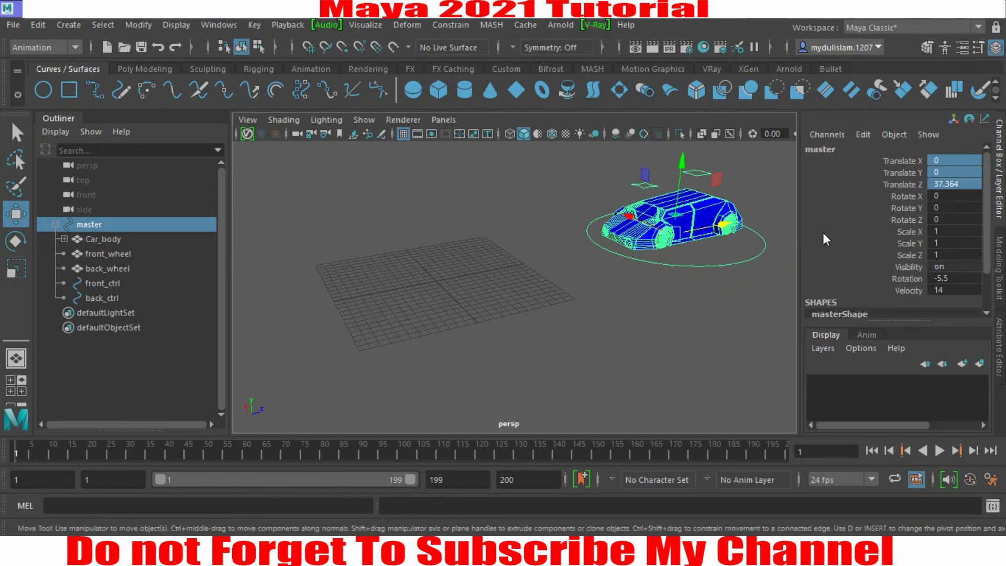
drag(722, 224, 662, 255)
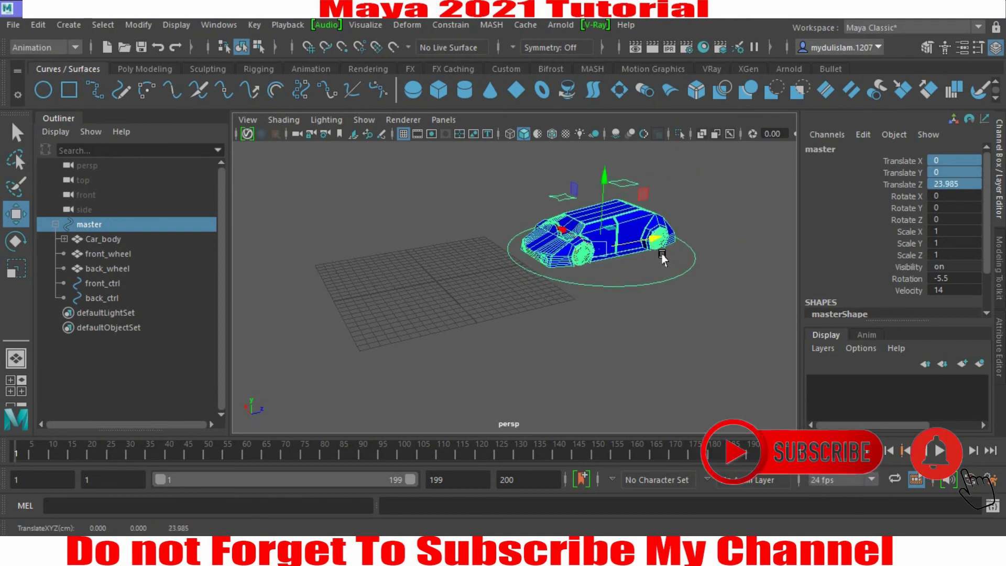
key(ctrl+z)
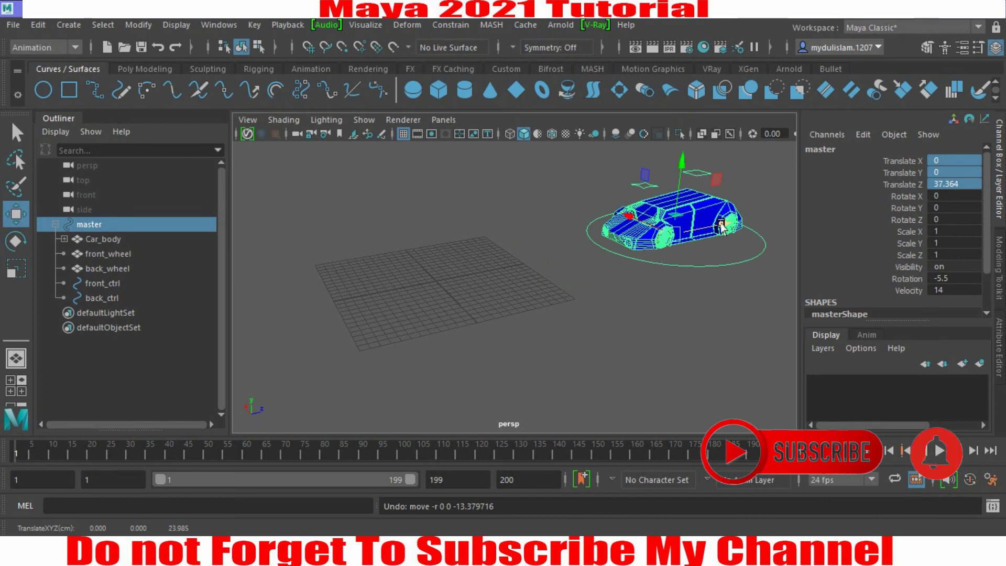
drag(722, 225, 766, 221)
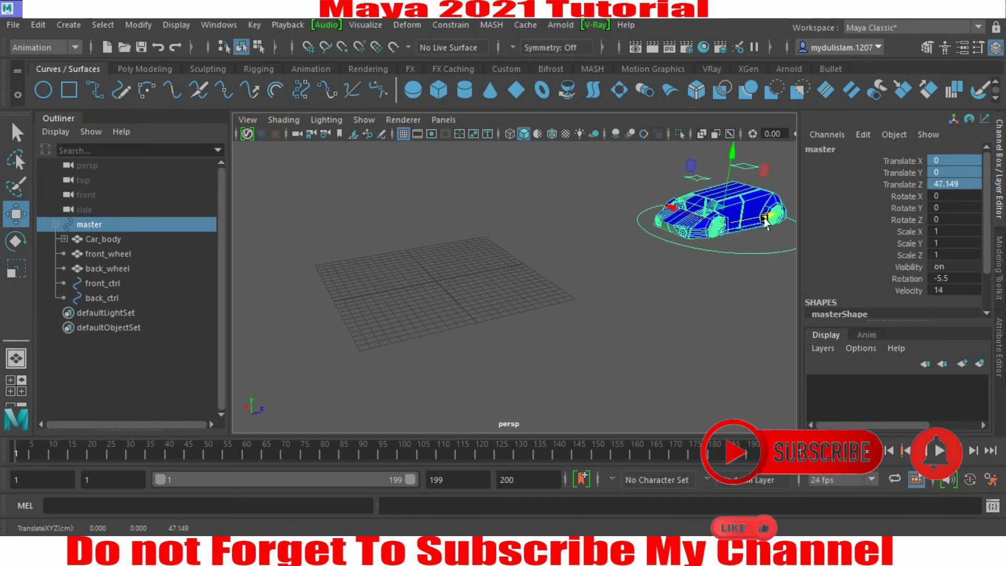
click(904, 185)
- Key Translate Z 47.149 at frame 1 and -13.113 at frame 199
right_click(904, 186)
click(870, 46)
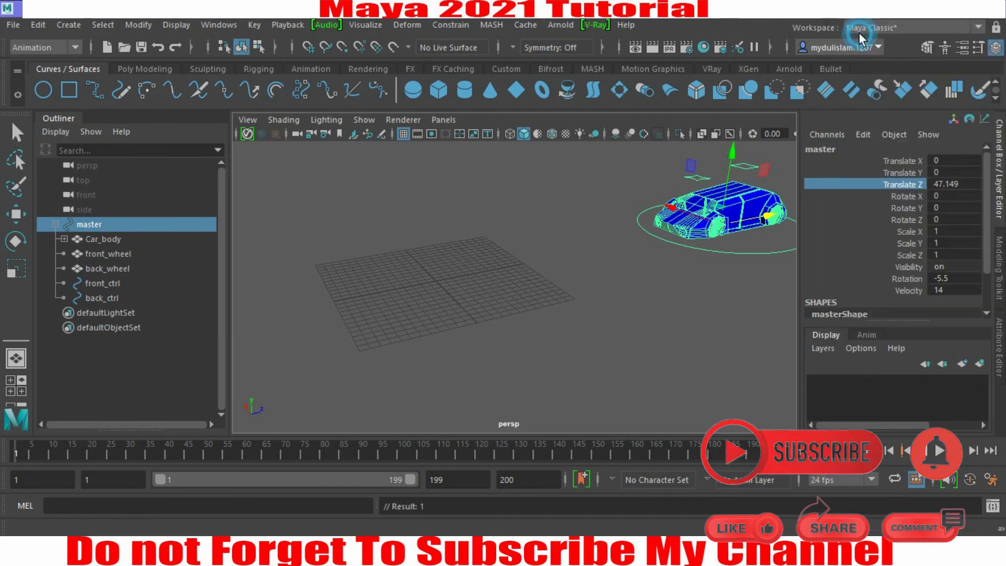
click(992, 450)
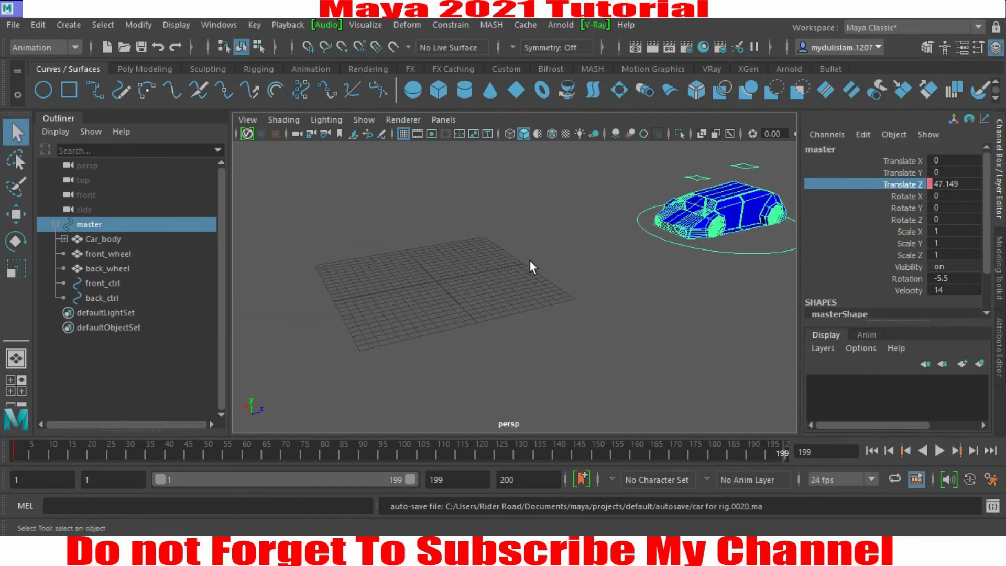
click(16, 214)
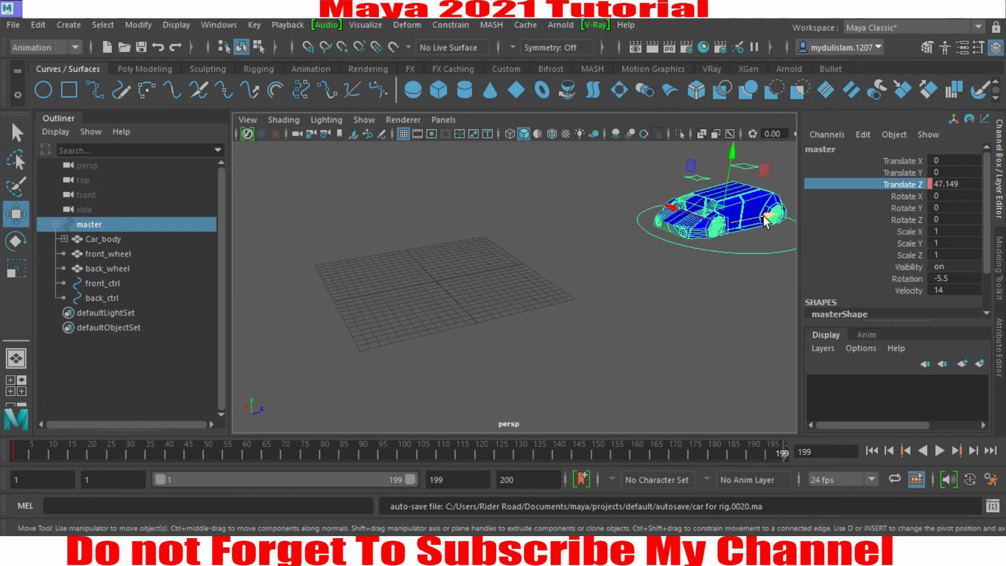
drag(766, 220, 419, 333)
right_click(842, 183)
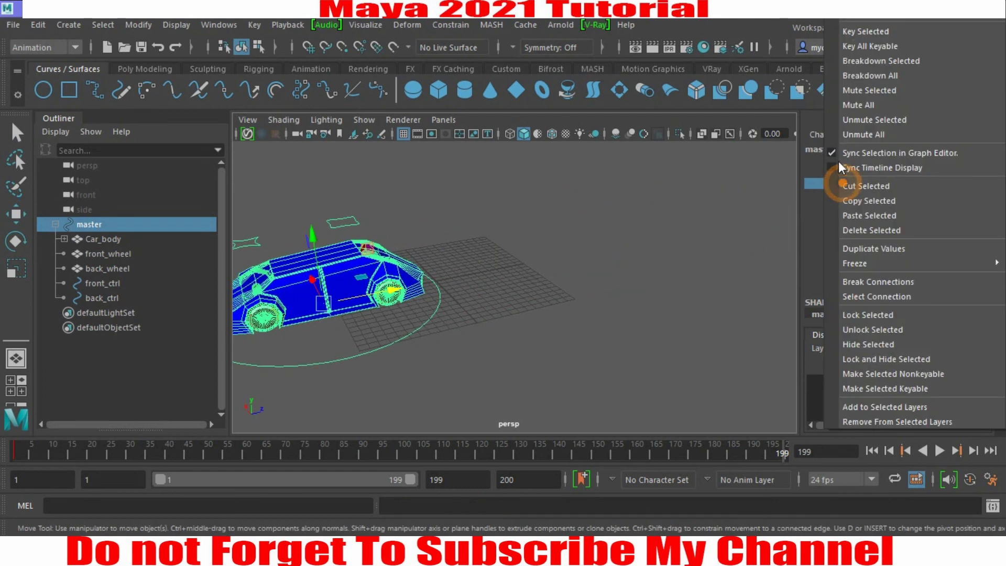
click(851, 36)
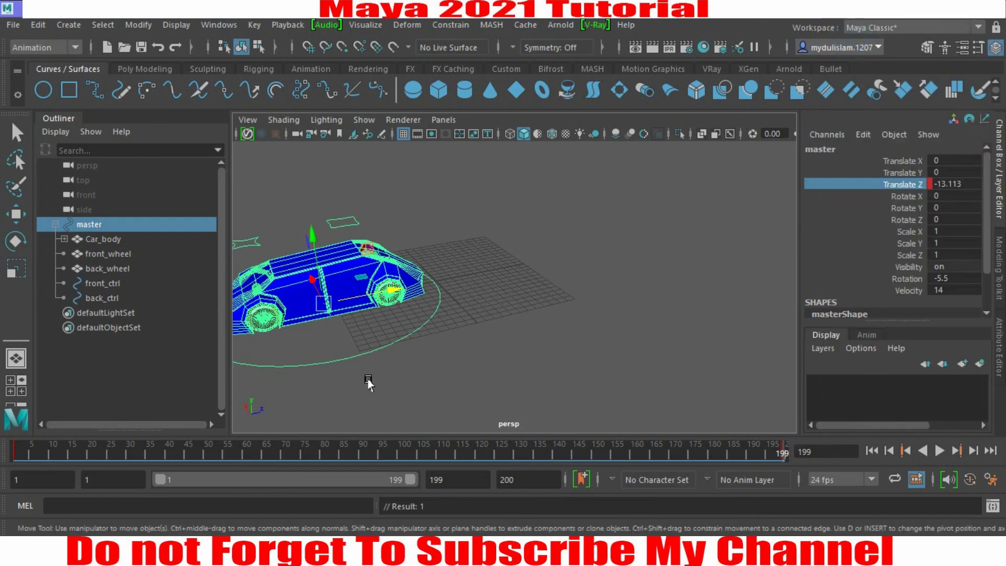
drag(360, 340, 372, 390)
- Key the master's Rotation at 0 on frame 1
click(871, 451)
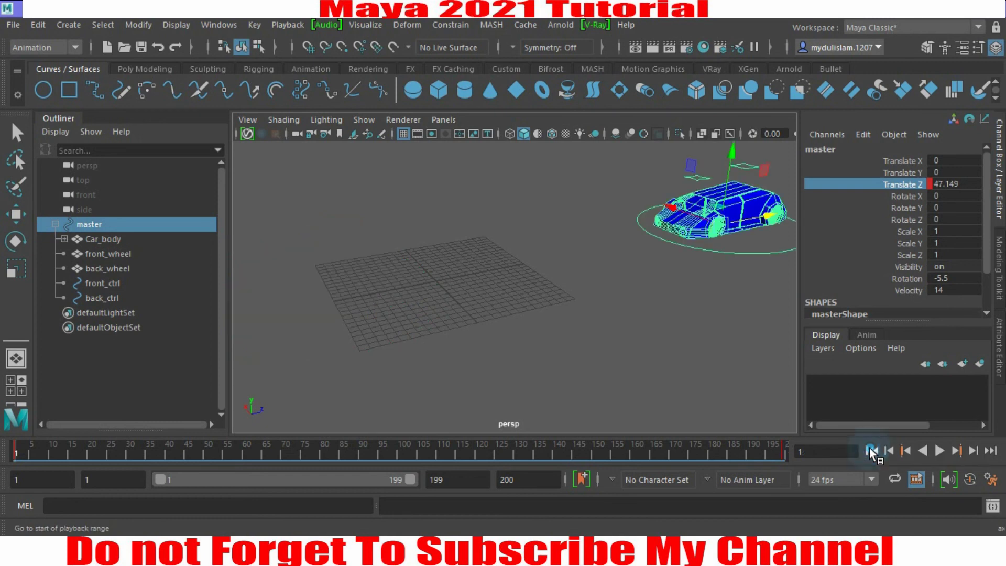
click(941, 278)
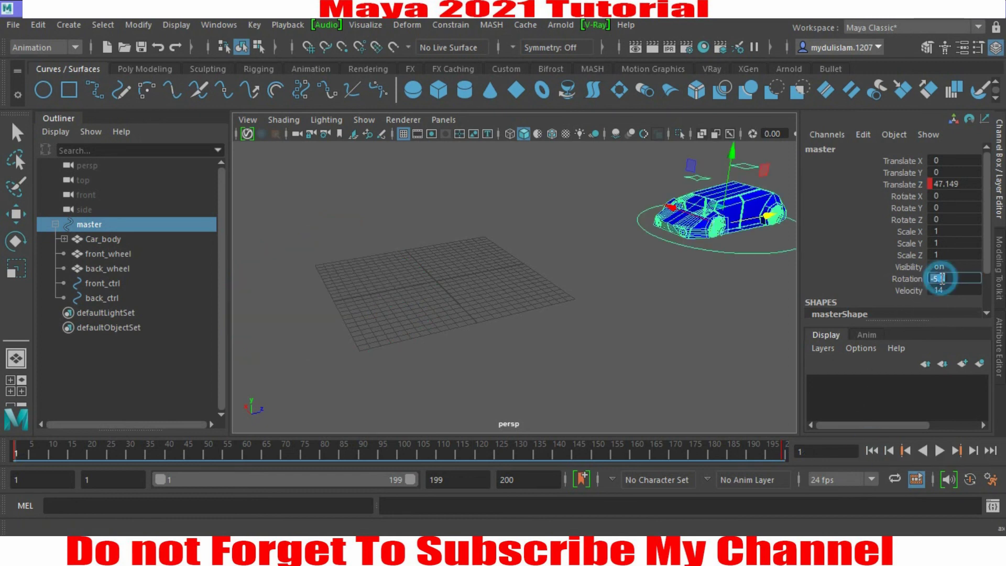
key(Return)
click(905, 277)
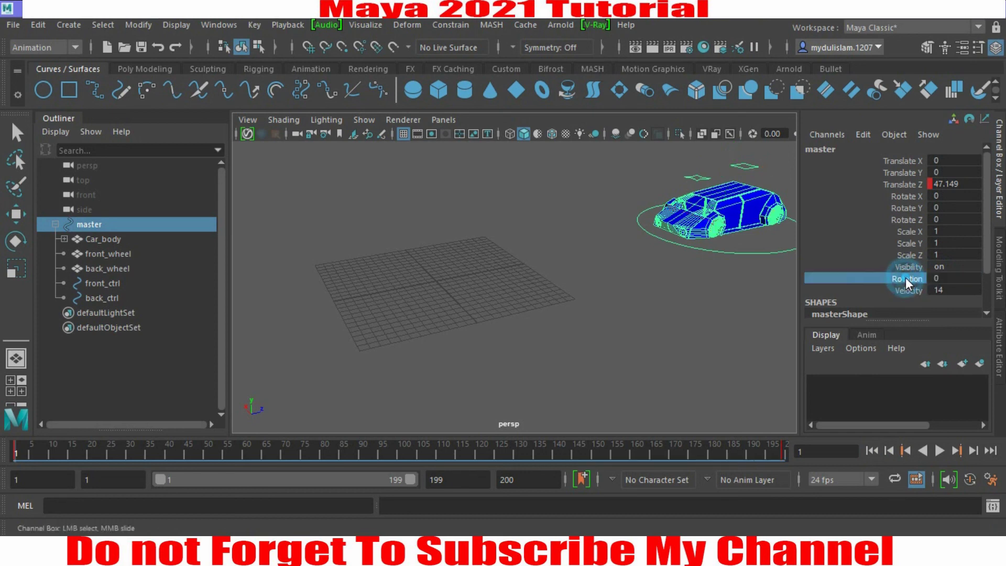
right_click(905, 277)
click(871, 30)
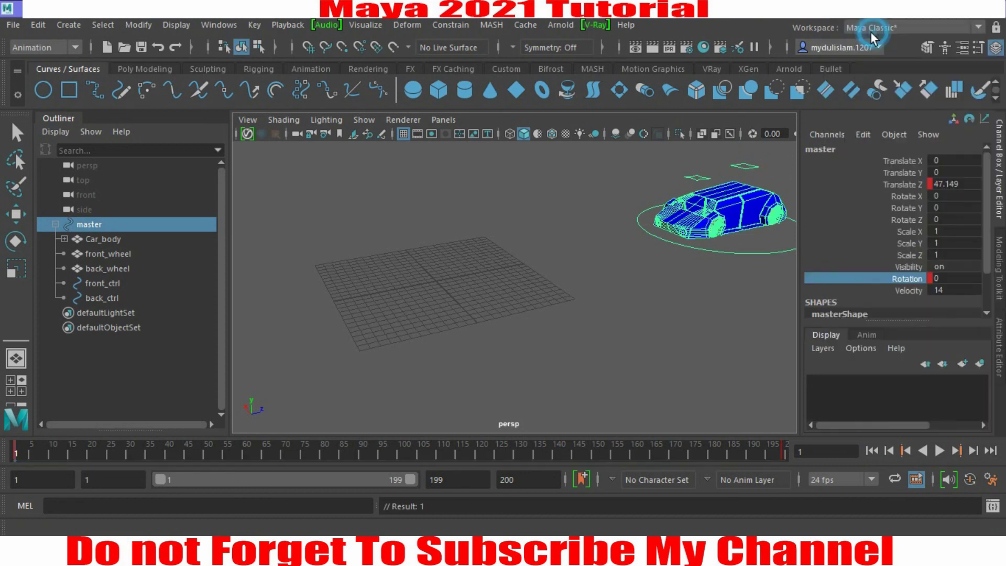
- Key the master's Rotation at 500 on frame 199
click(990, 450)
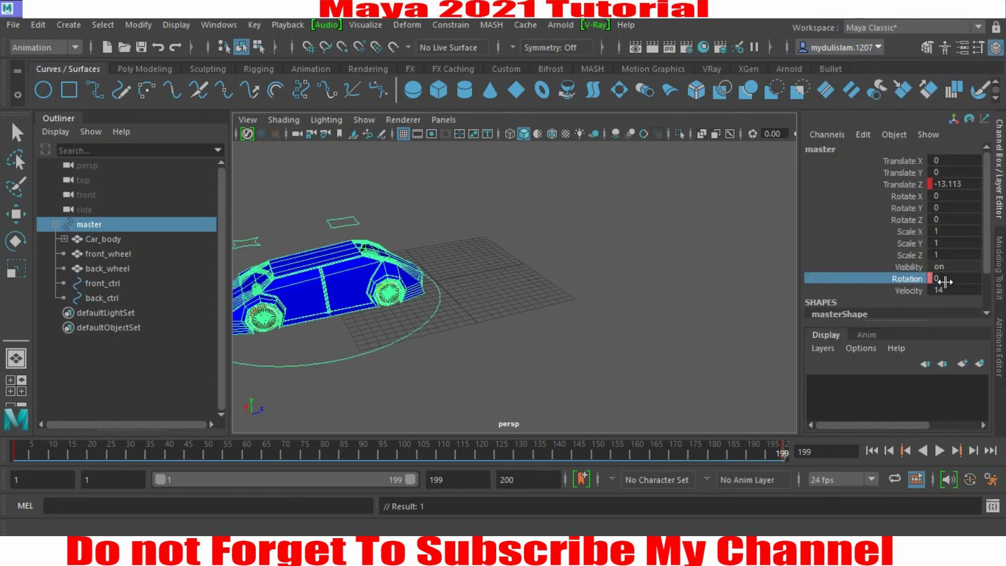
click(949, 277)
text(500)
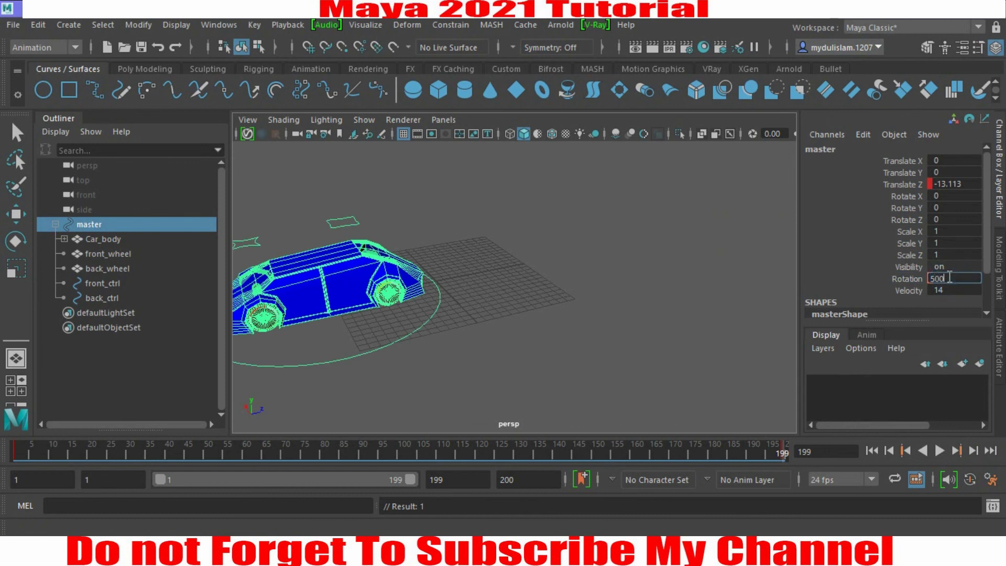
key(Return)
click(896, 278)
right_click(896, 279)
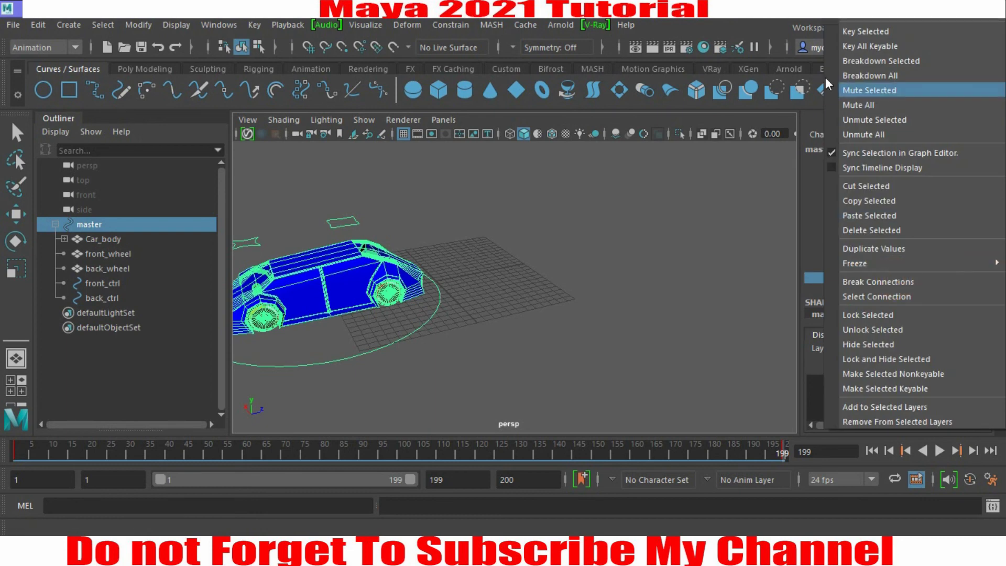
click(851, 30)
- Deselect the car, rewind to frame 1 and play the driving animation
key(w)
click(589, 287)
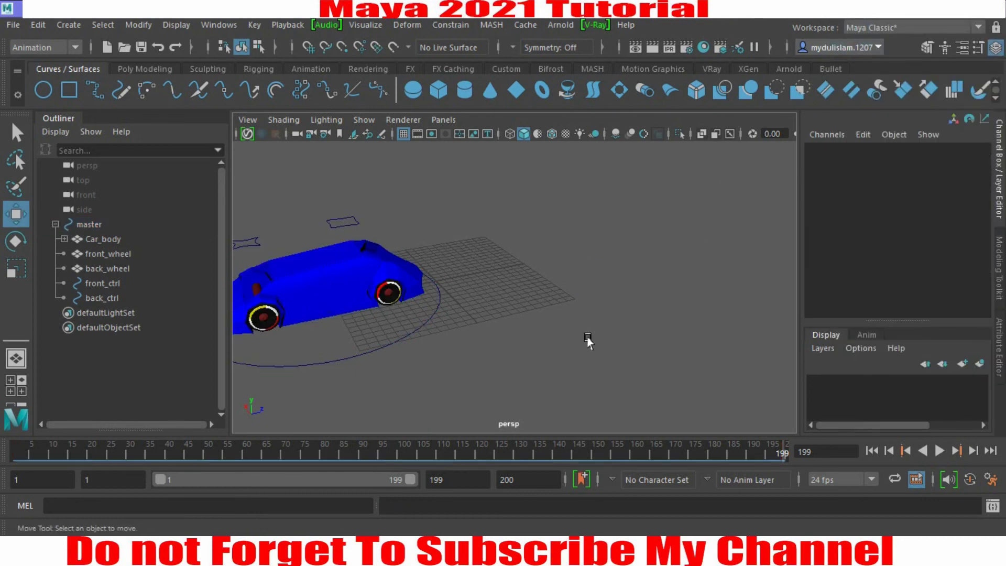
click(872, 451)
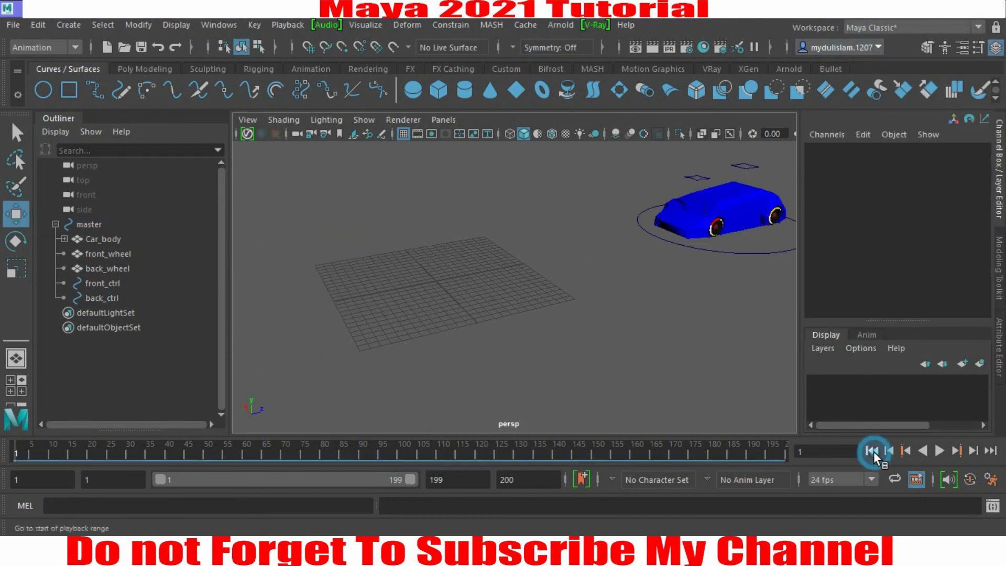
click(940, 450)
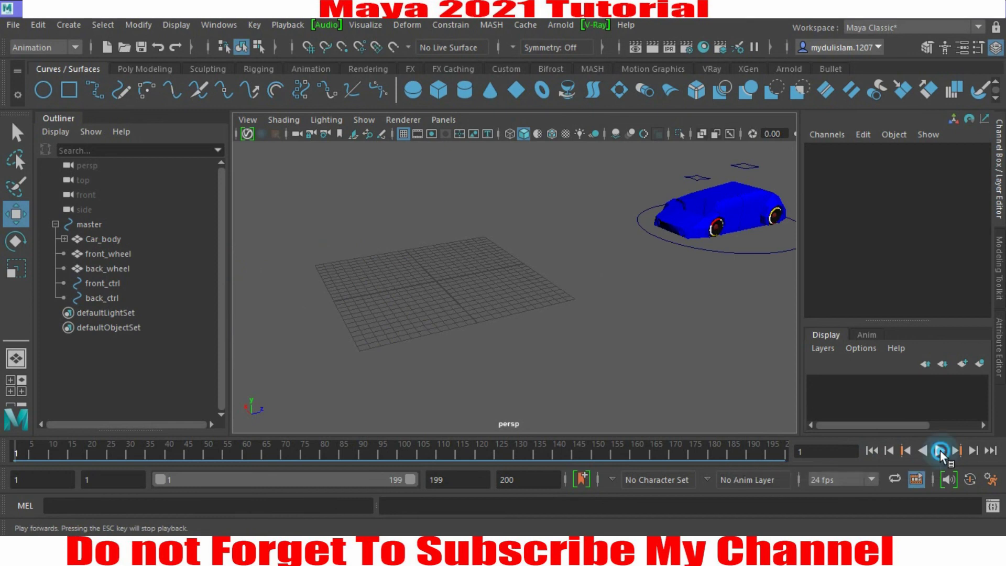